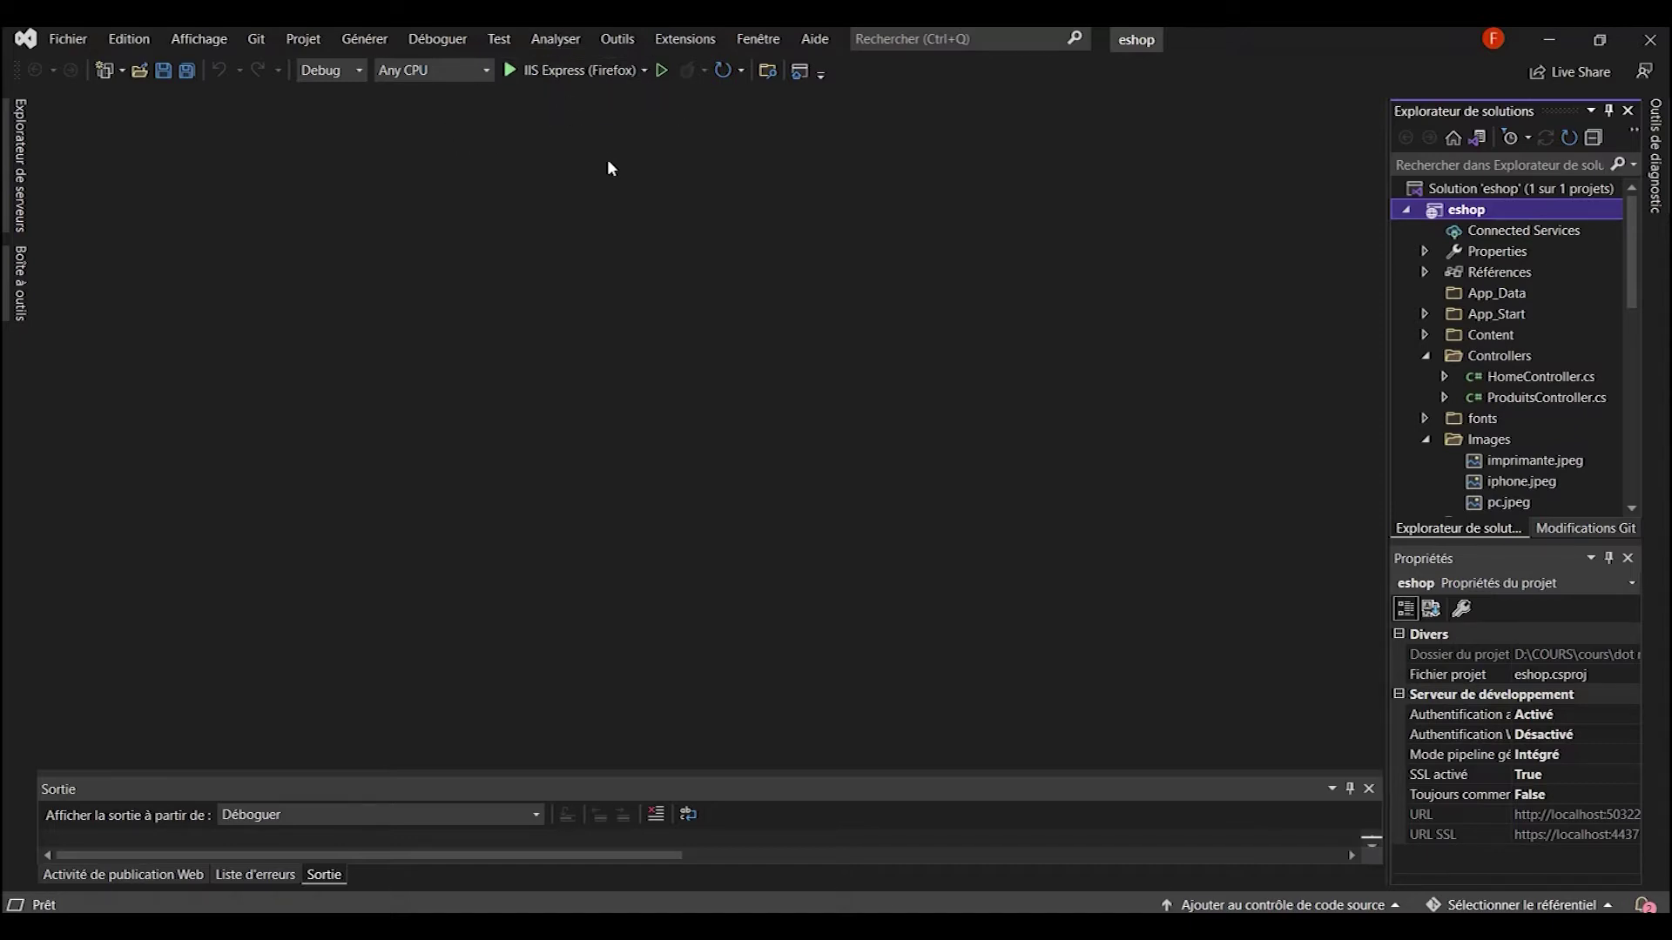
Step: Run the eshop project in Firefox and view its product catalogue page (Catalogue des produits)
click(1459, 211)
click(594, 75)
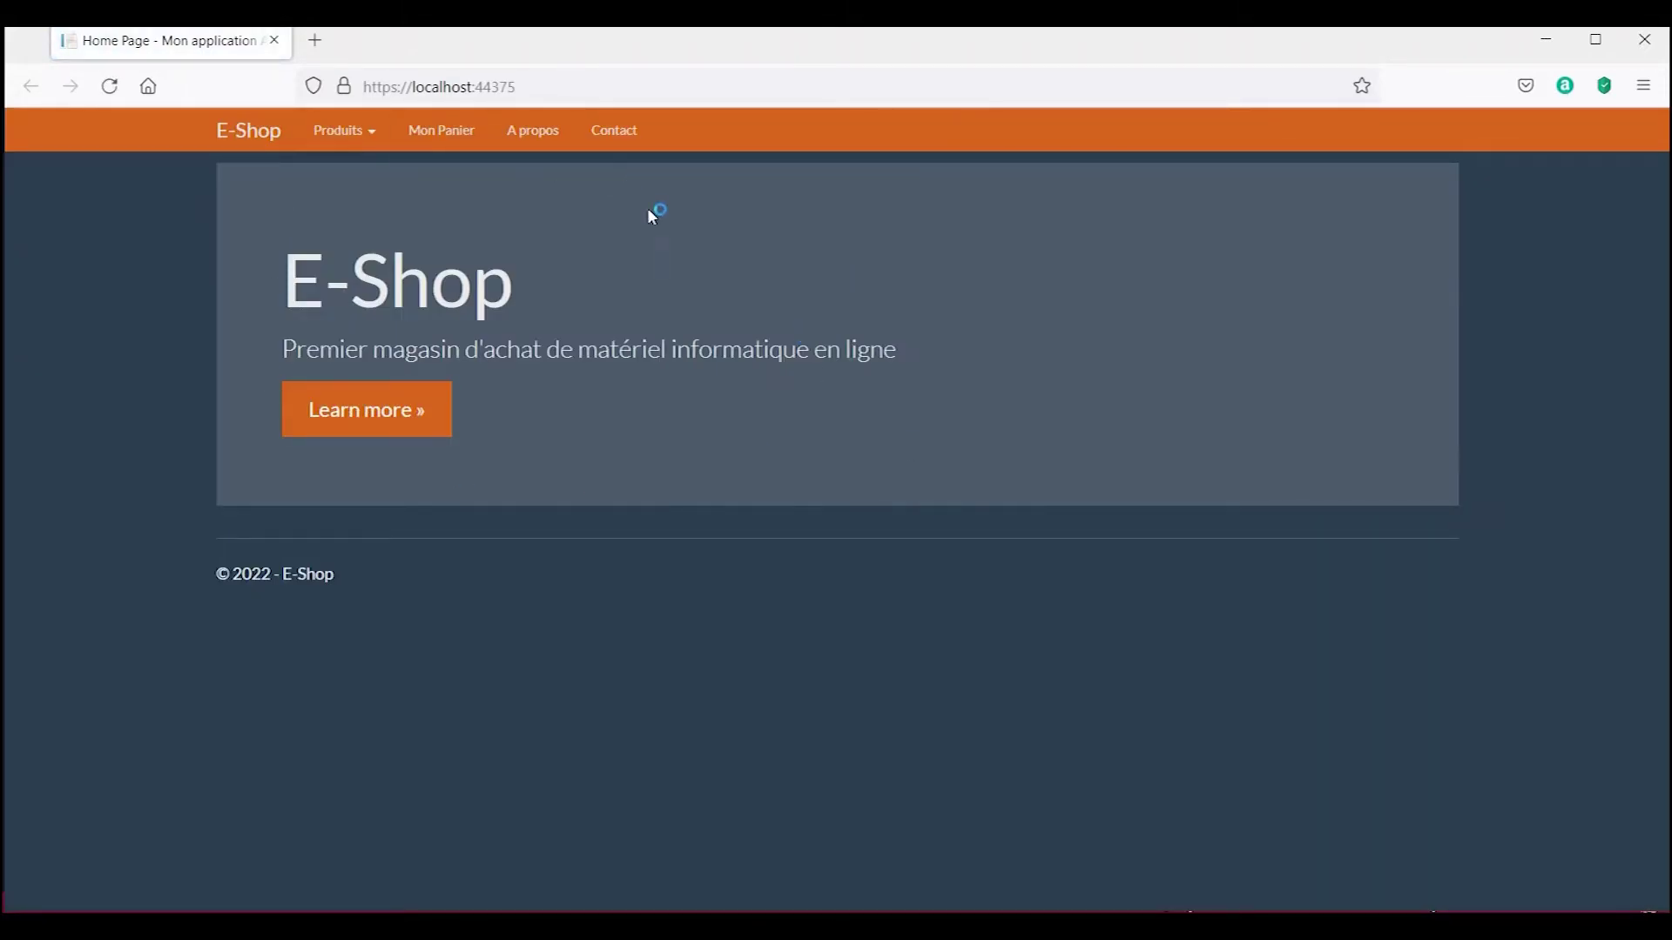
click(367, 142)
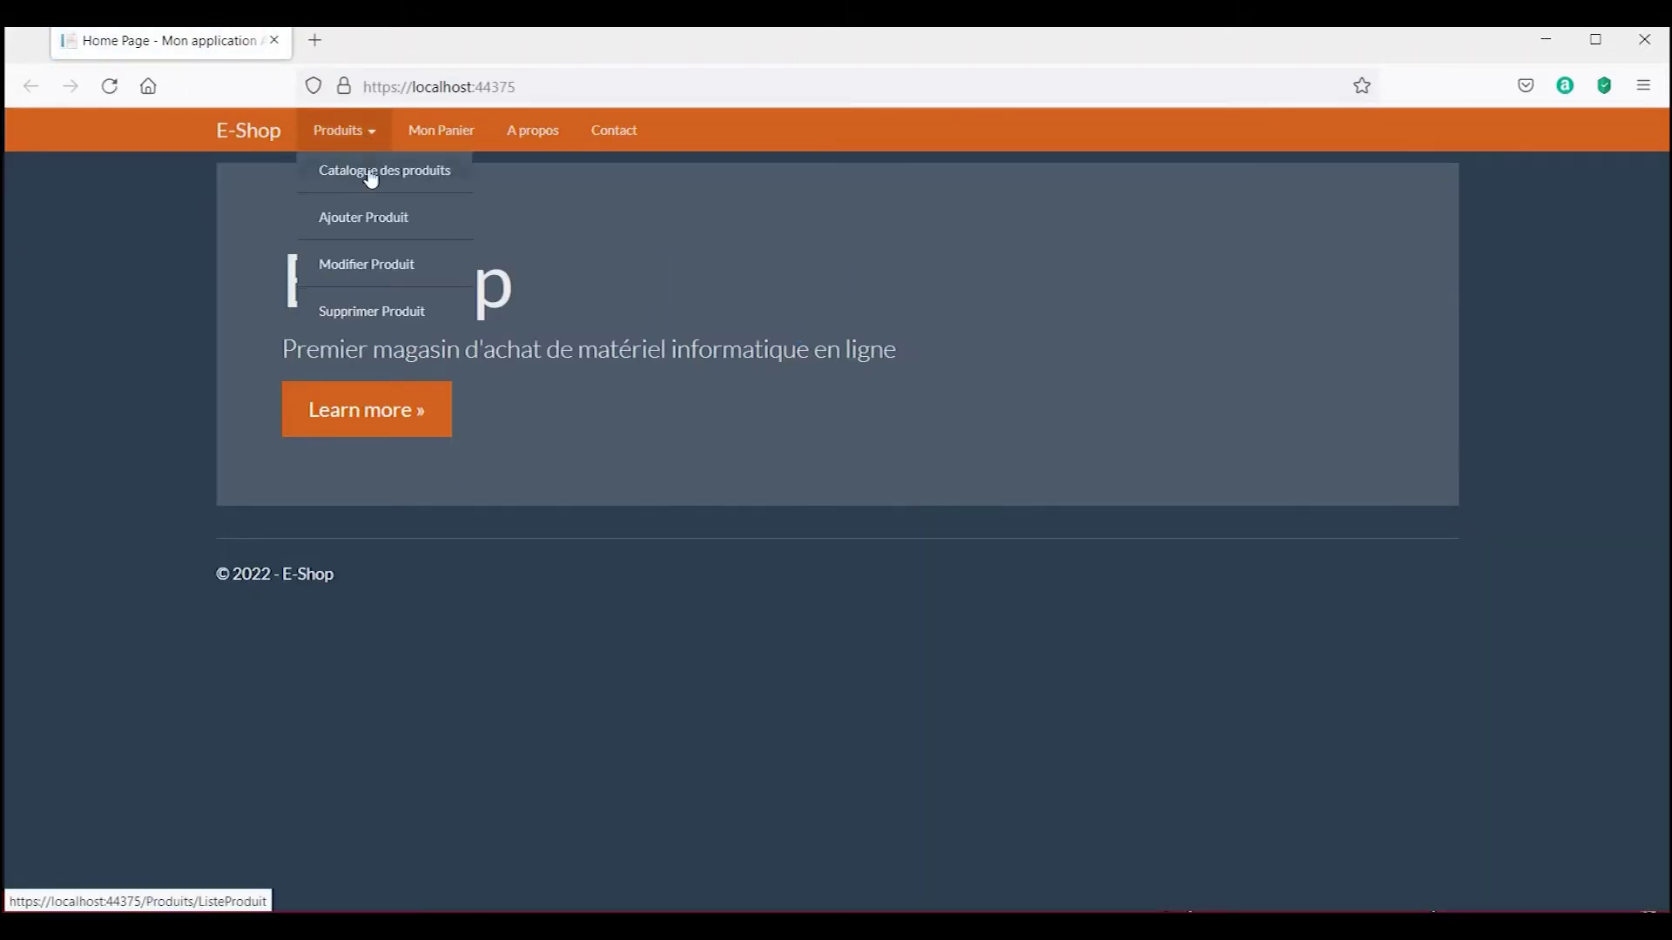
click(367, 166)
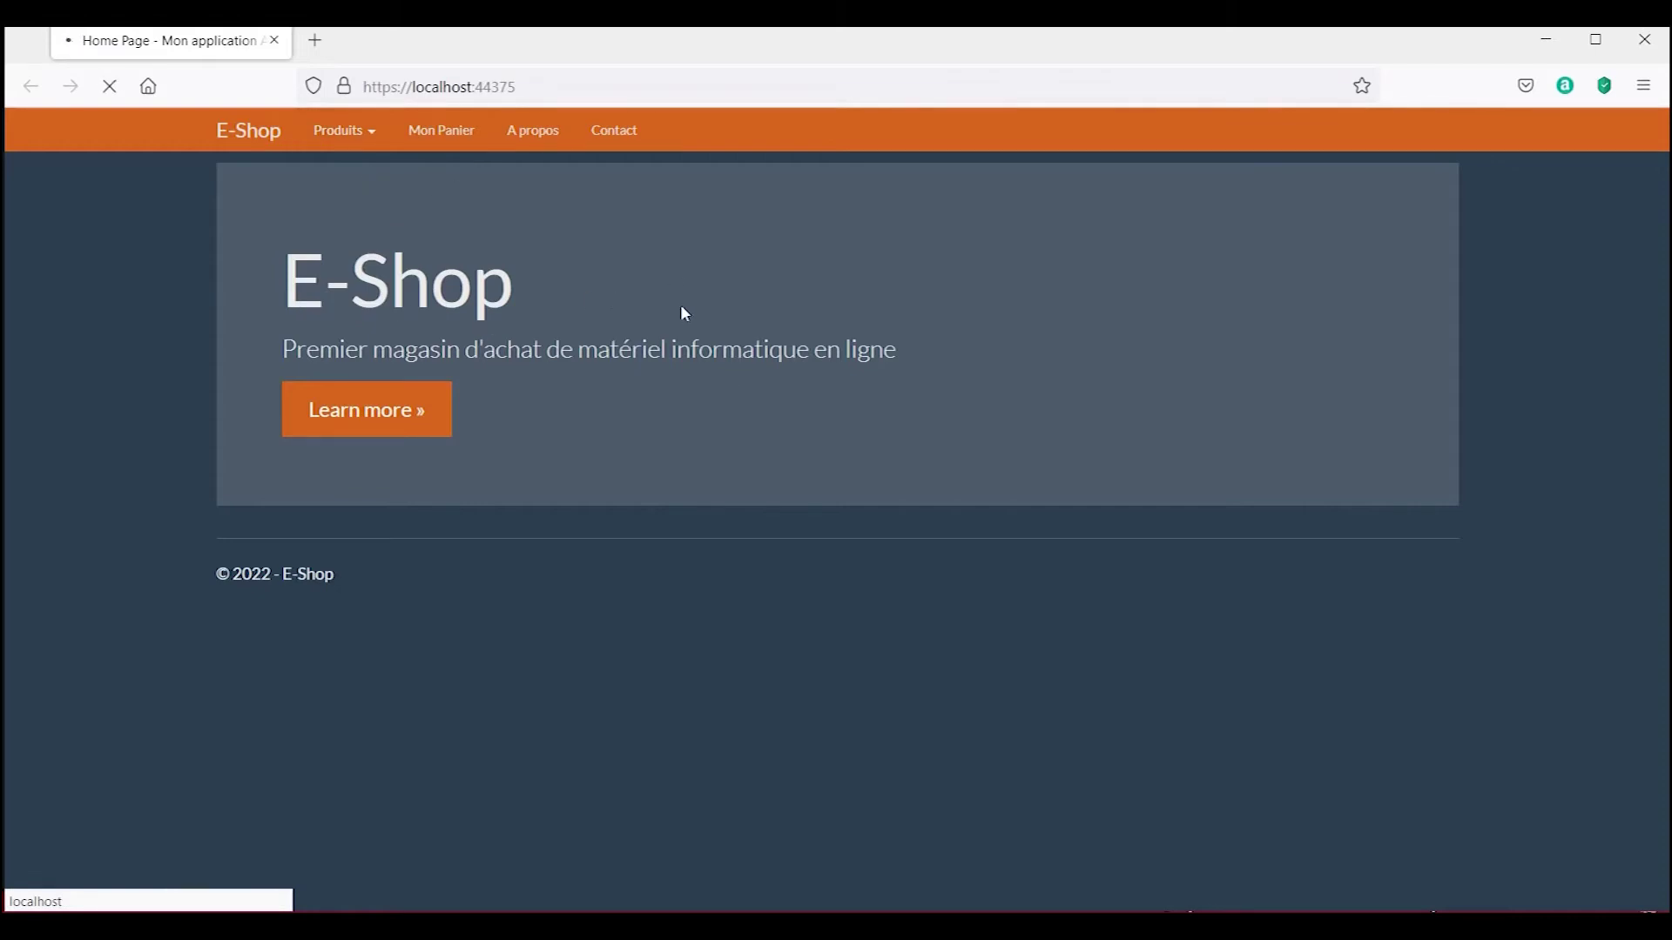
scroll(889, 725, down, 2)
scroll(890, 725, up, 2)
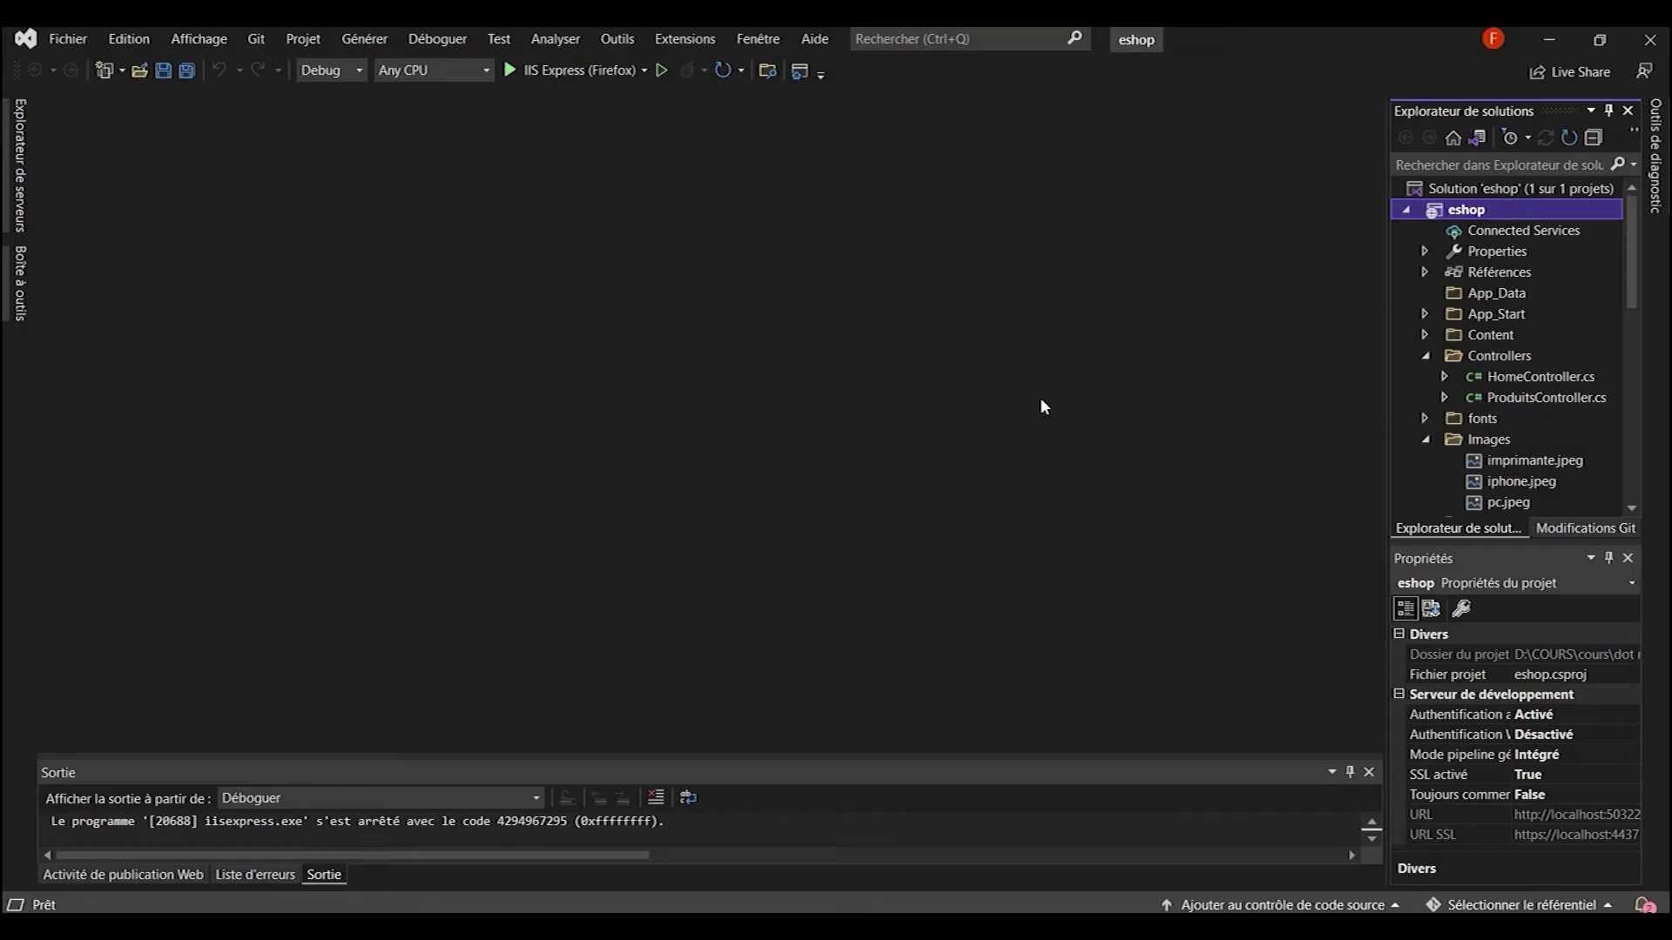
Step: Start publishing the eshop project and choose a folder (Dossier) as the publish target
right_click(1467, 215)
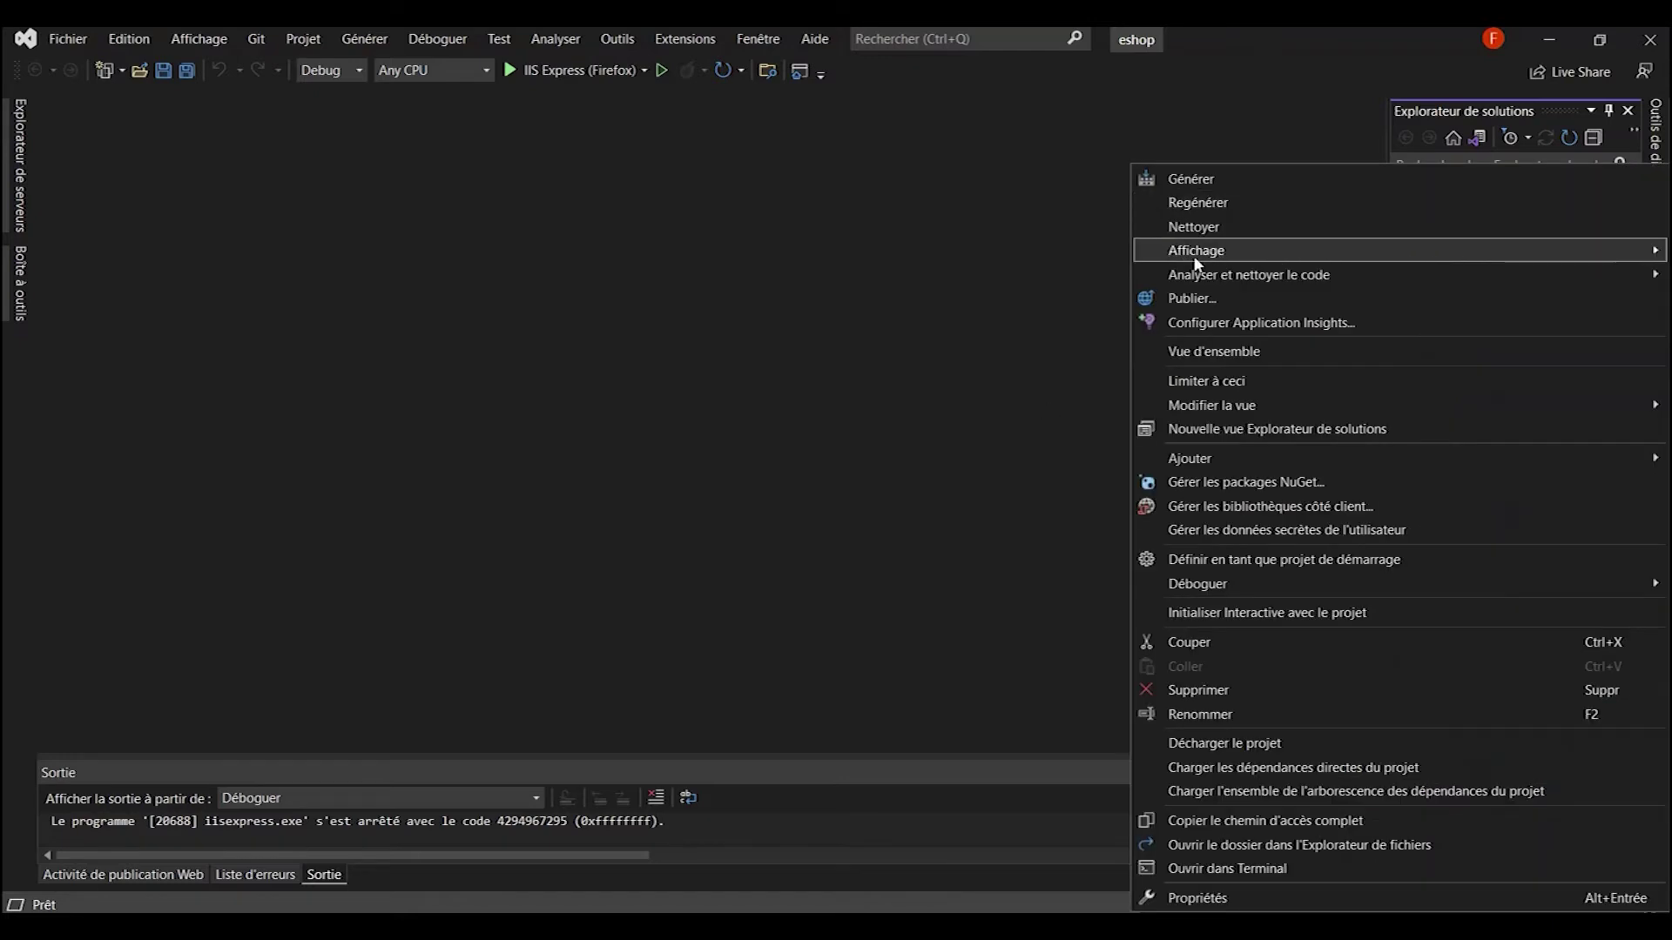
click(1230, 296)
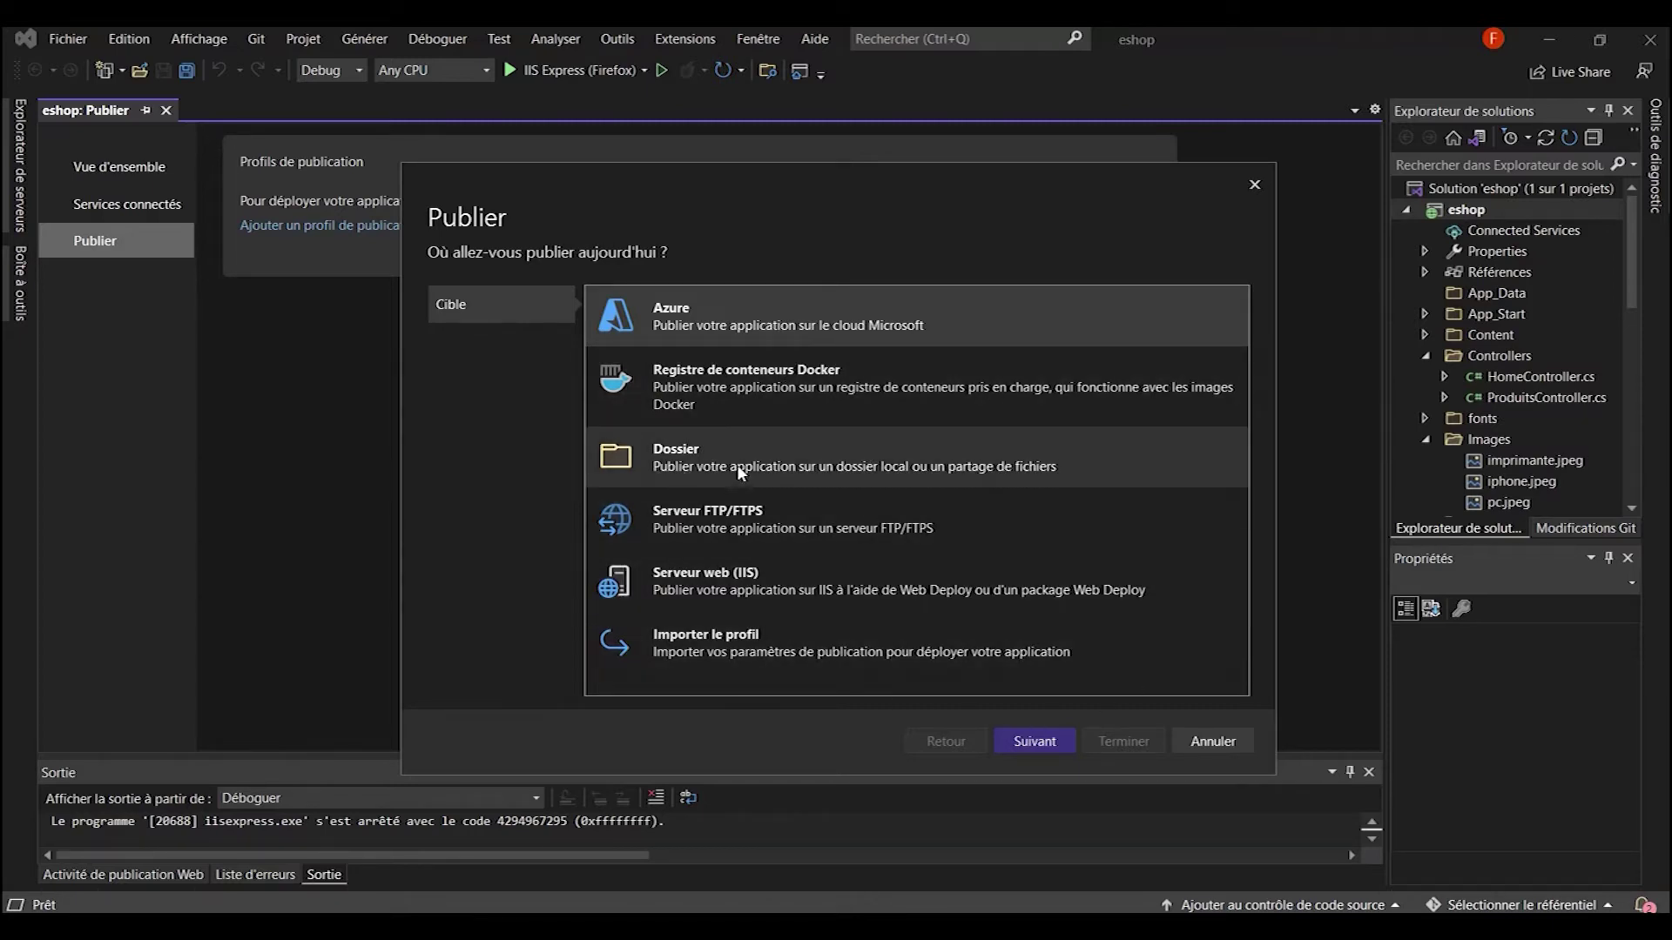
click(785, 457)
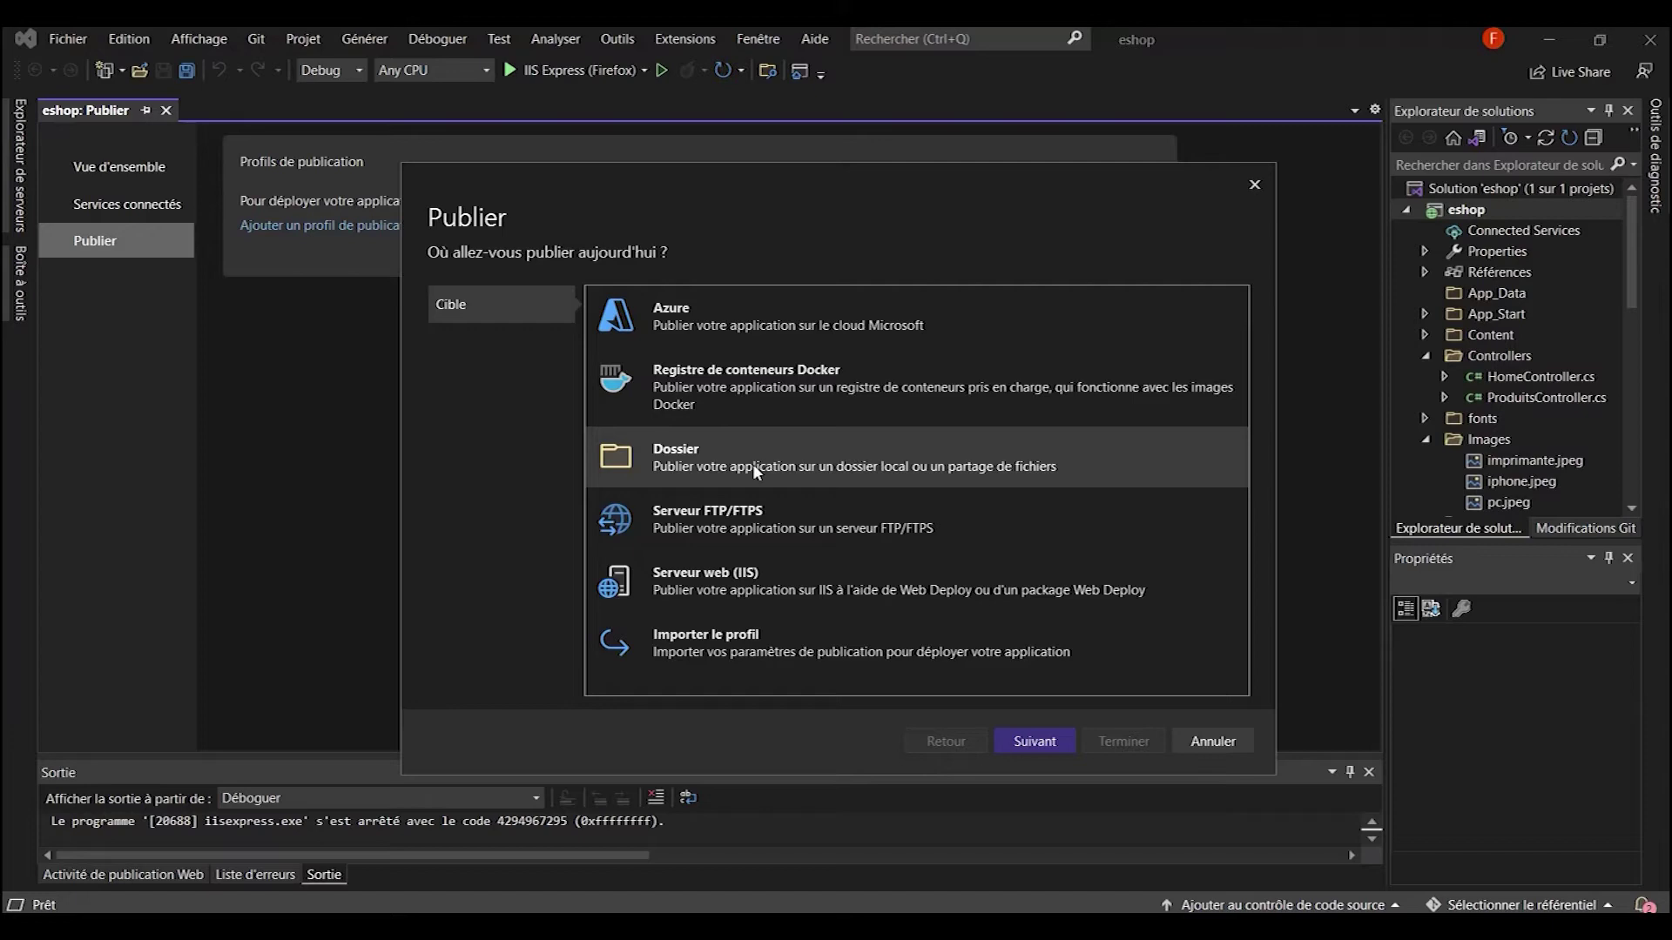
click(1033, 741)
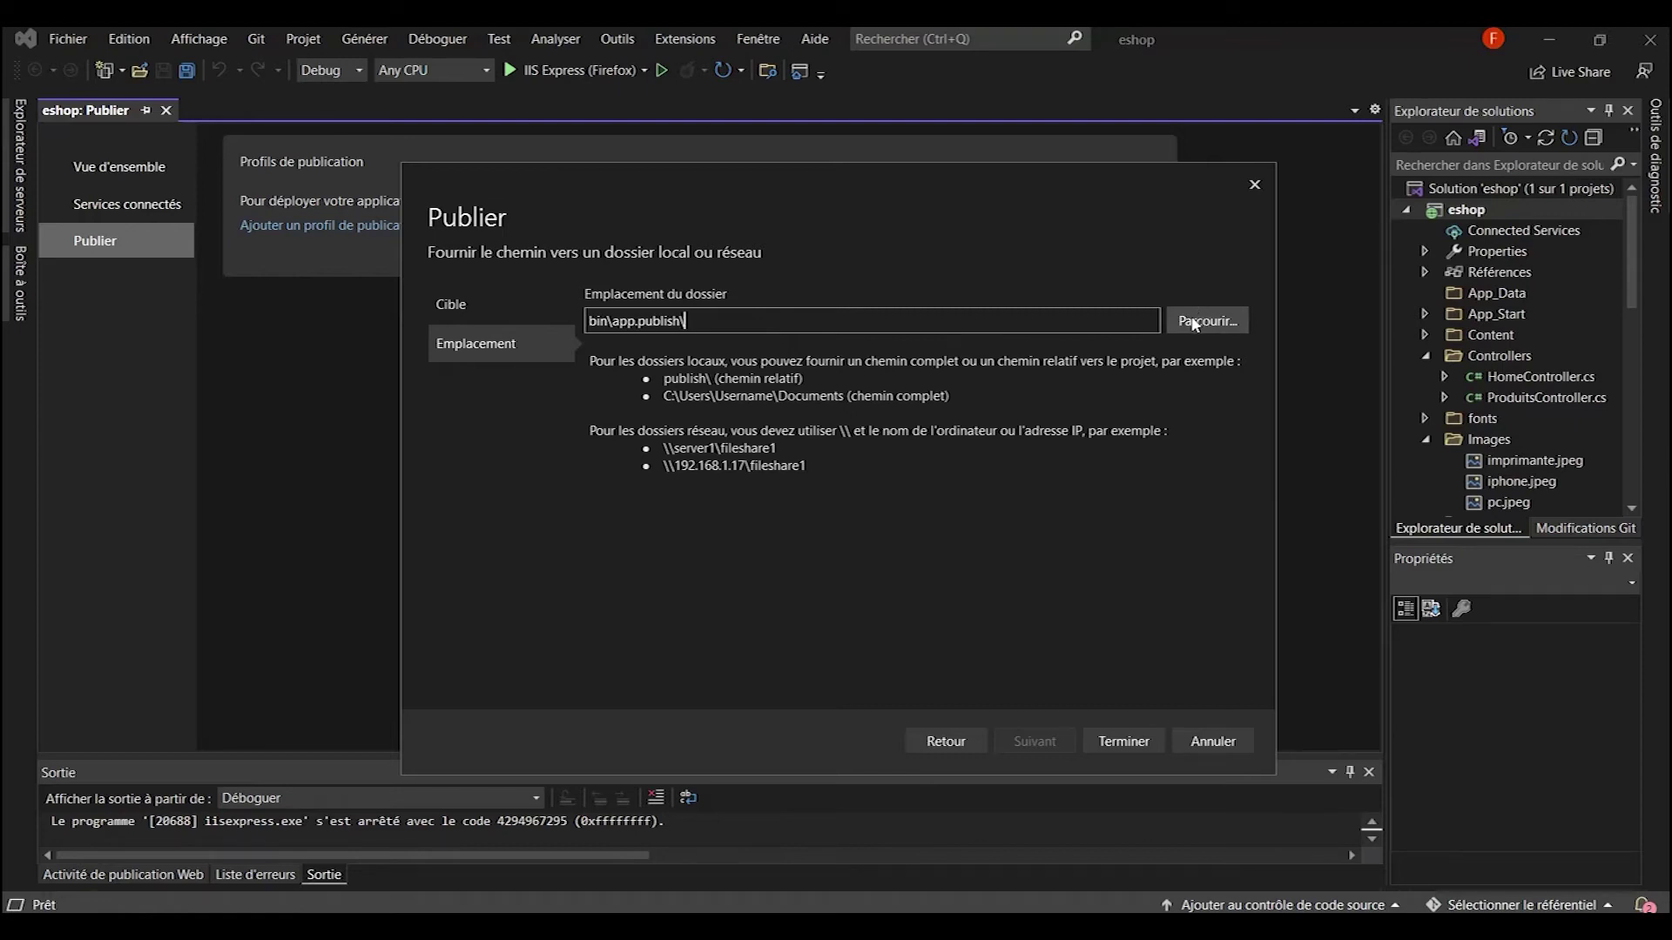
Step: Create a desktop folder named eshopDeply, set it as the publish location and finish the publish profile
click(1201, 321)
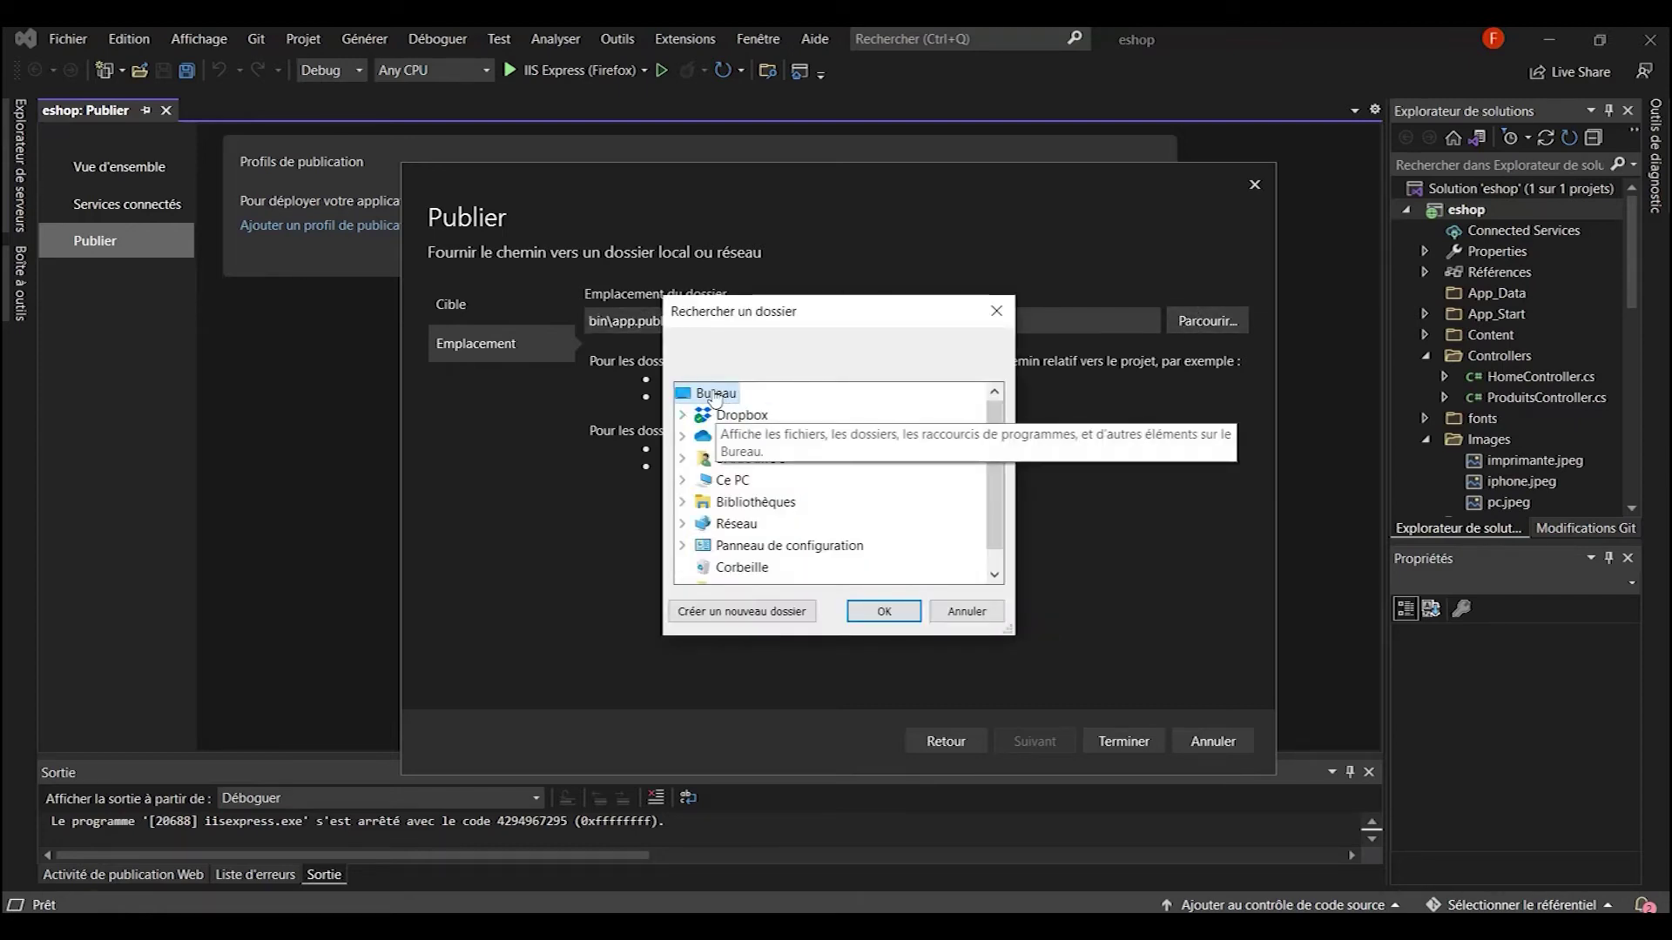
click(741, 611)
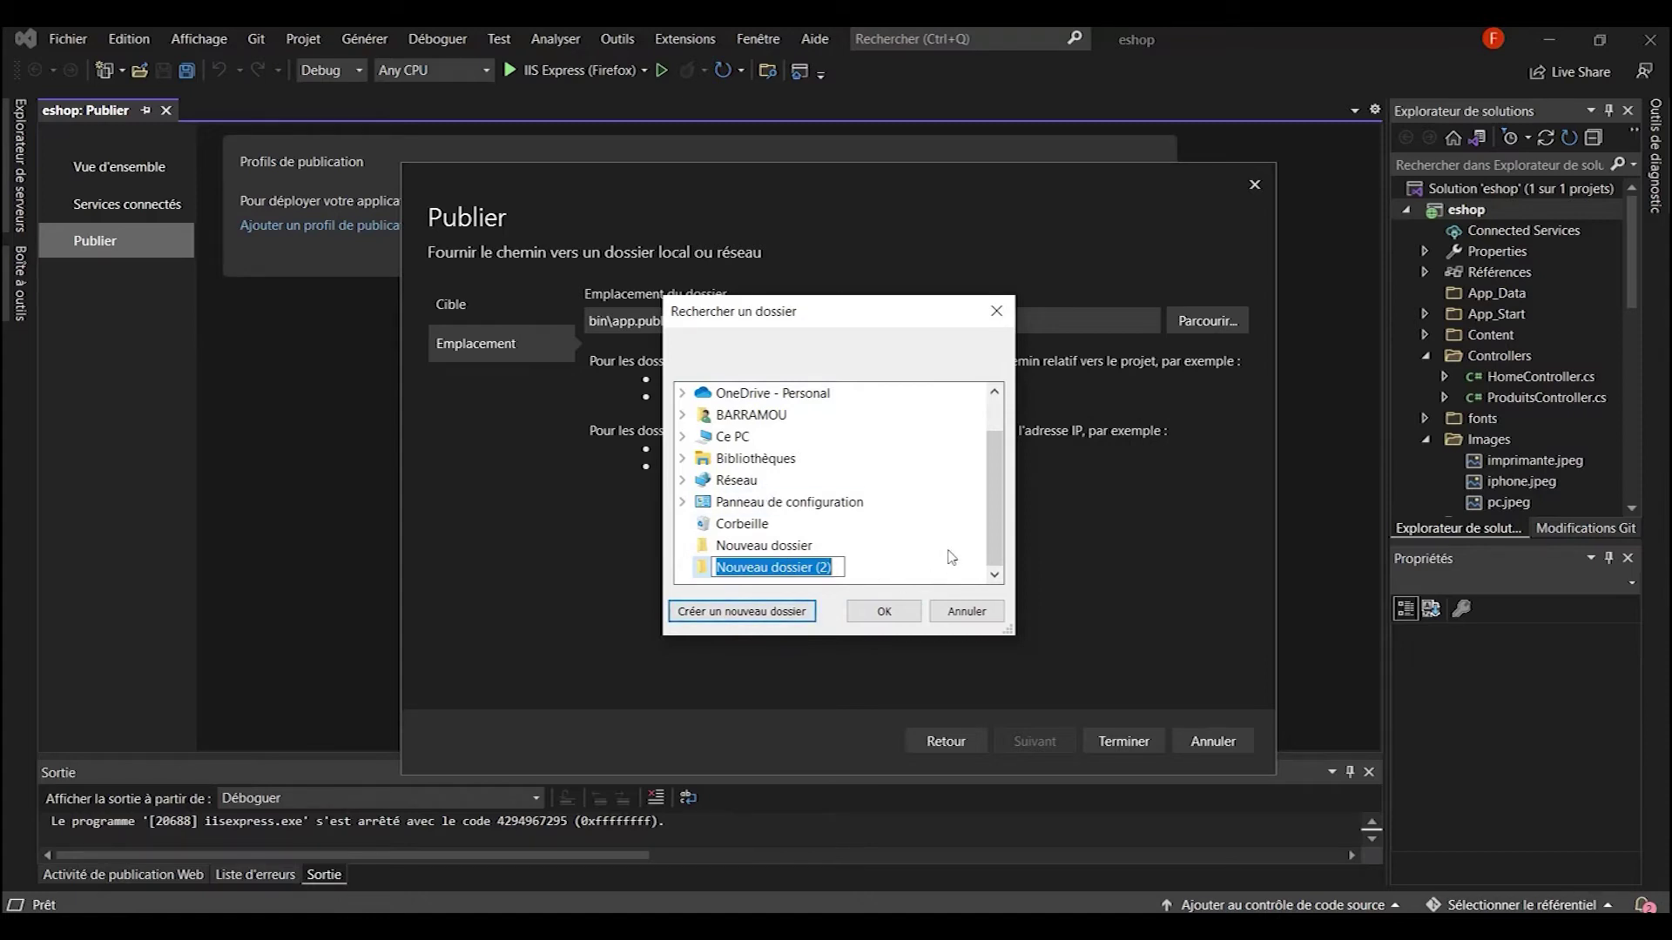
text(eshop)
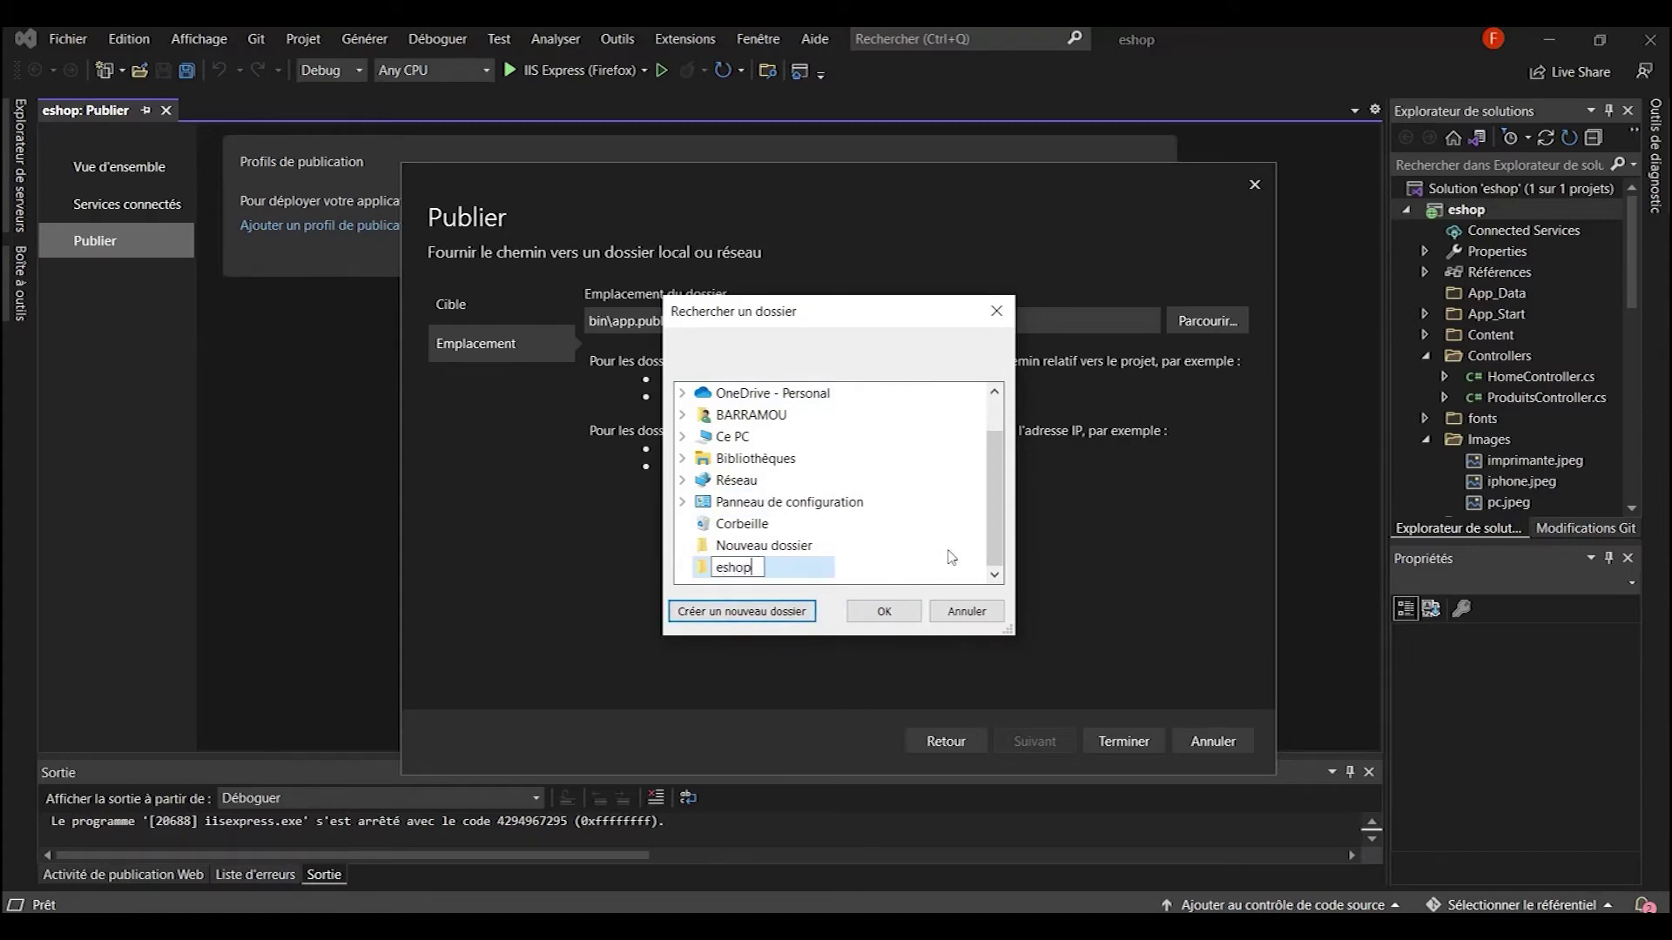
text(Deply)
click(700, 569)
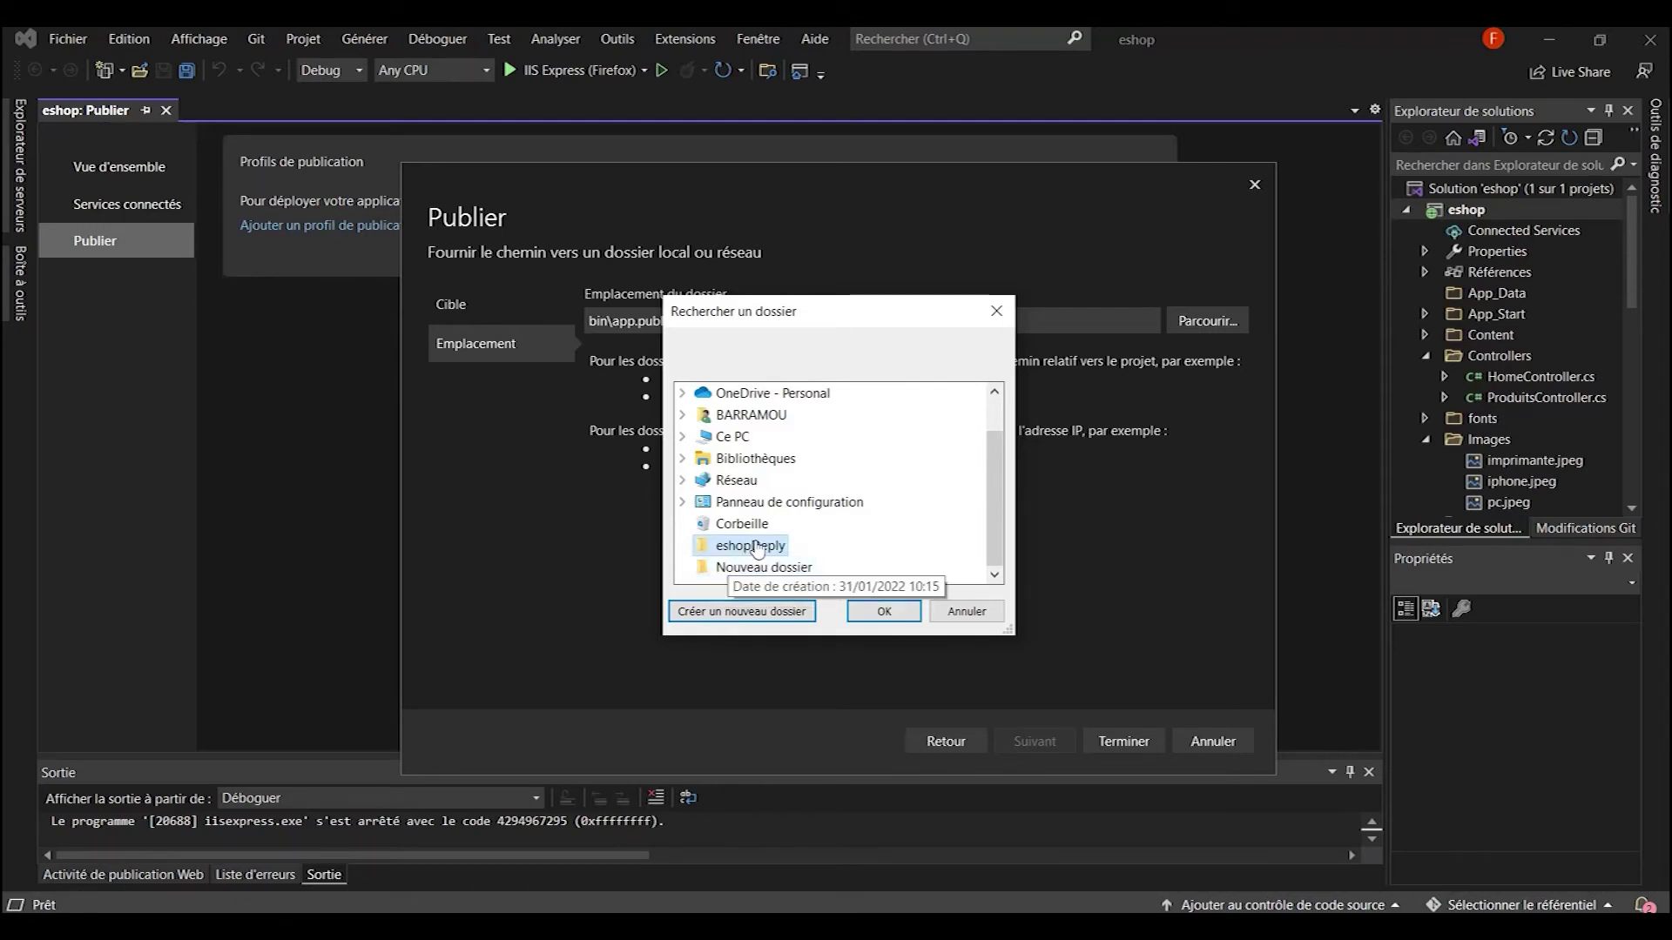
click(884, 612)
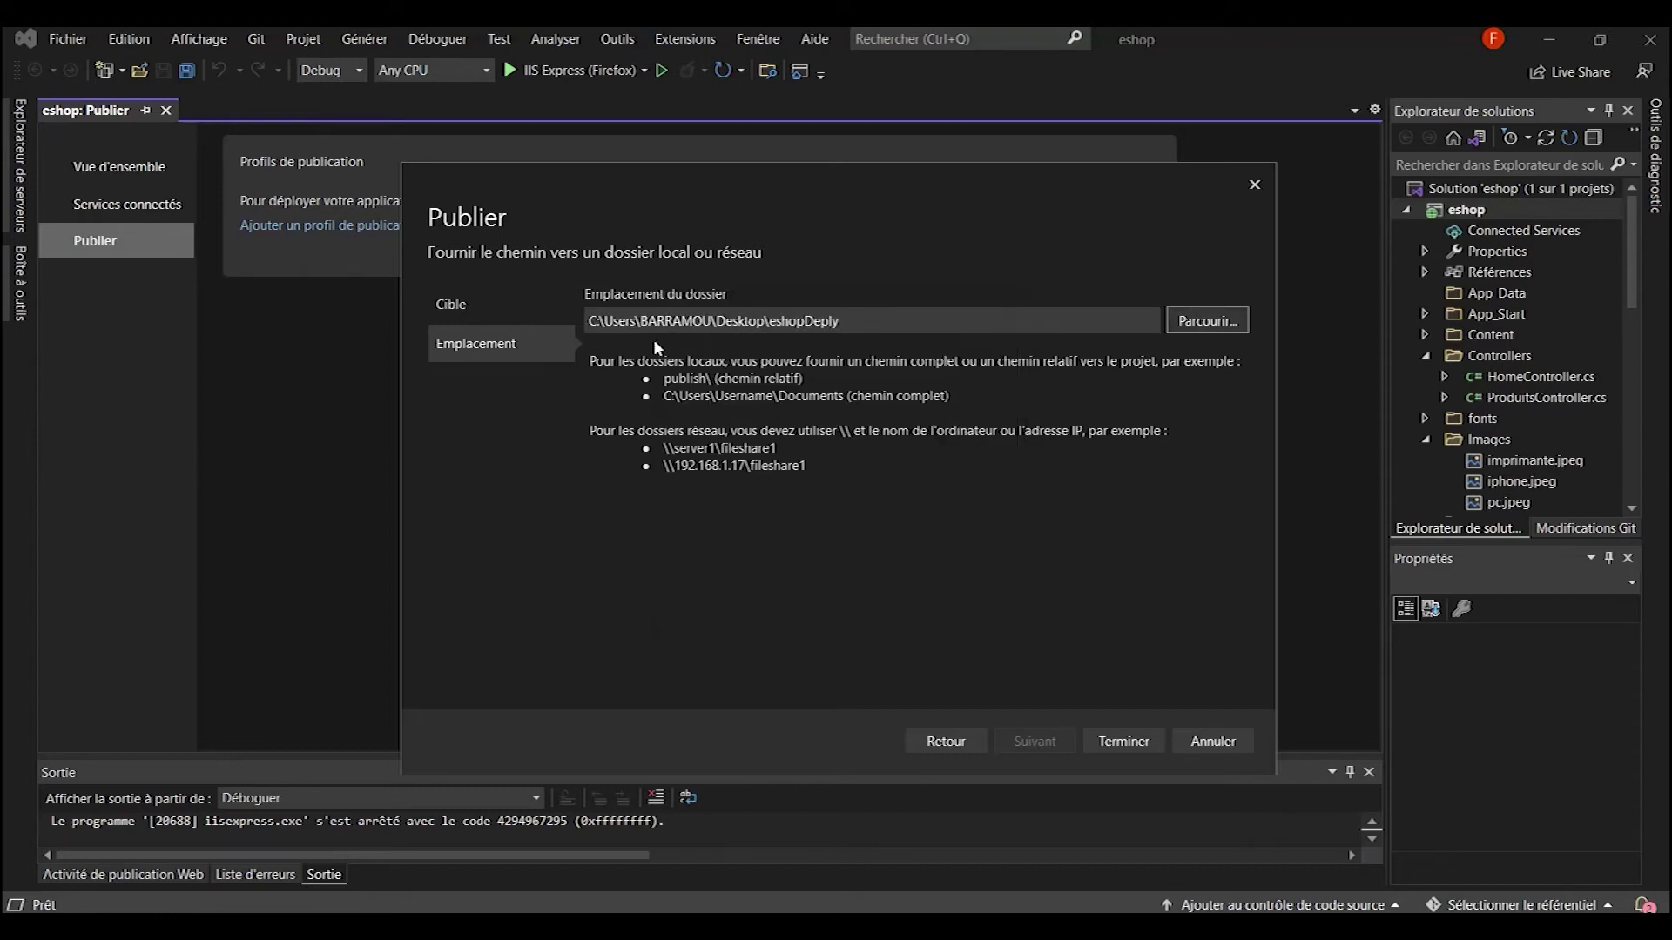
click(866, 320)
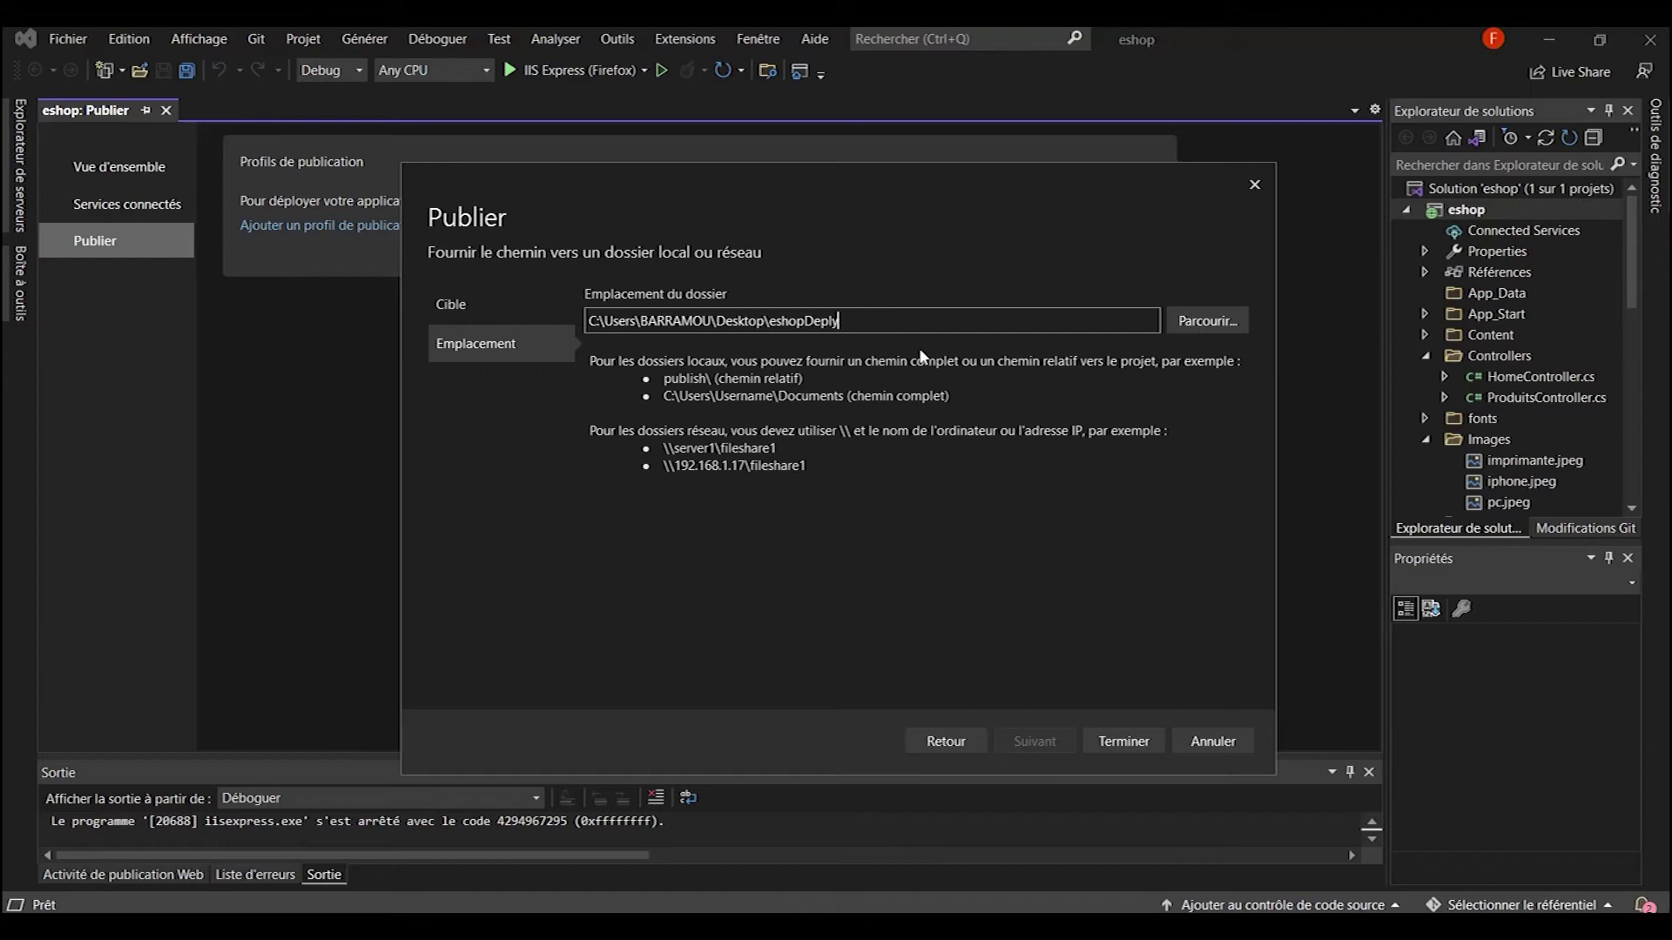
click(1123, 744)
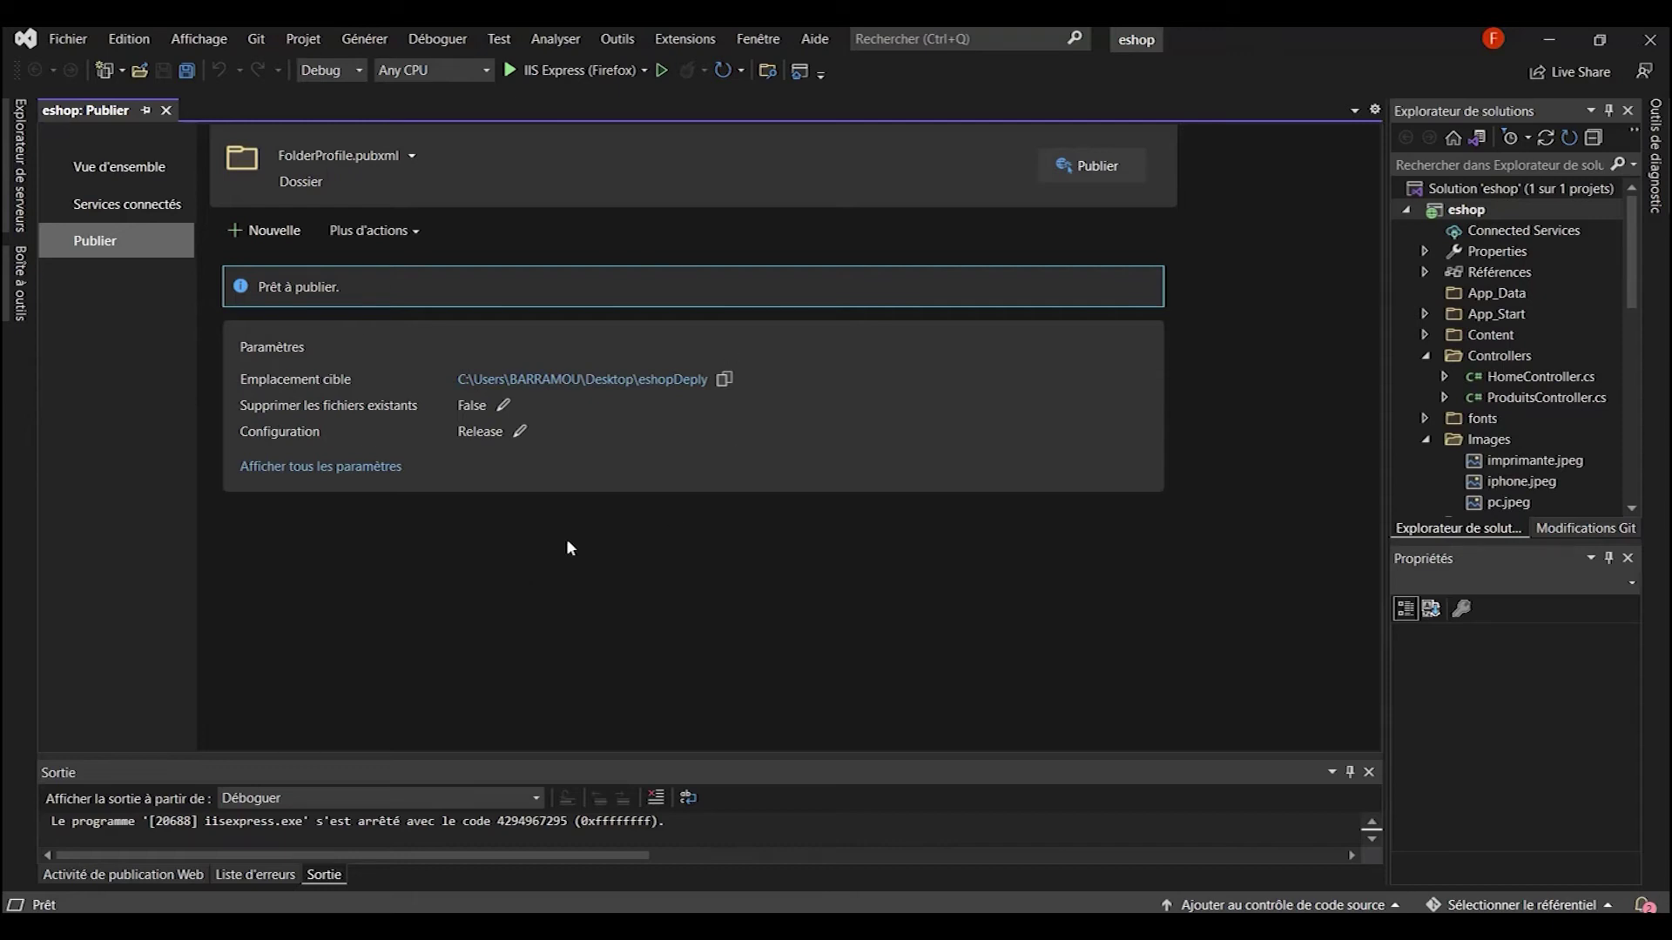
Step: Publish the project to the folder and enlarge the output pane to check the publication log
click(1089, 173)
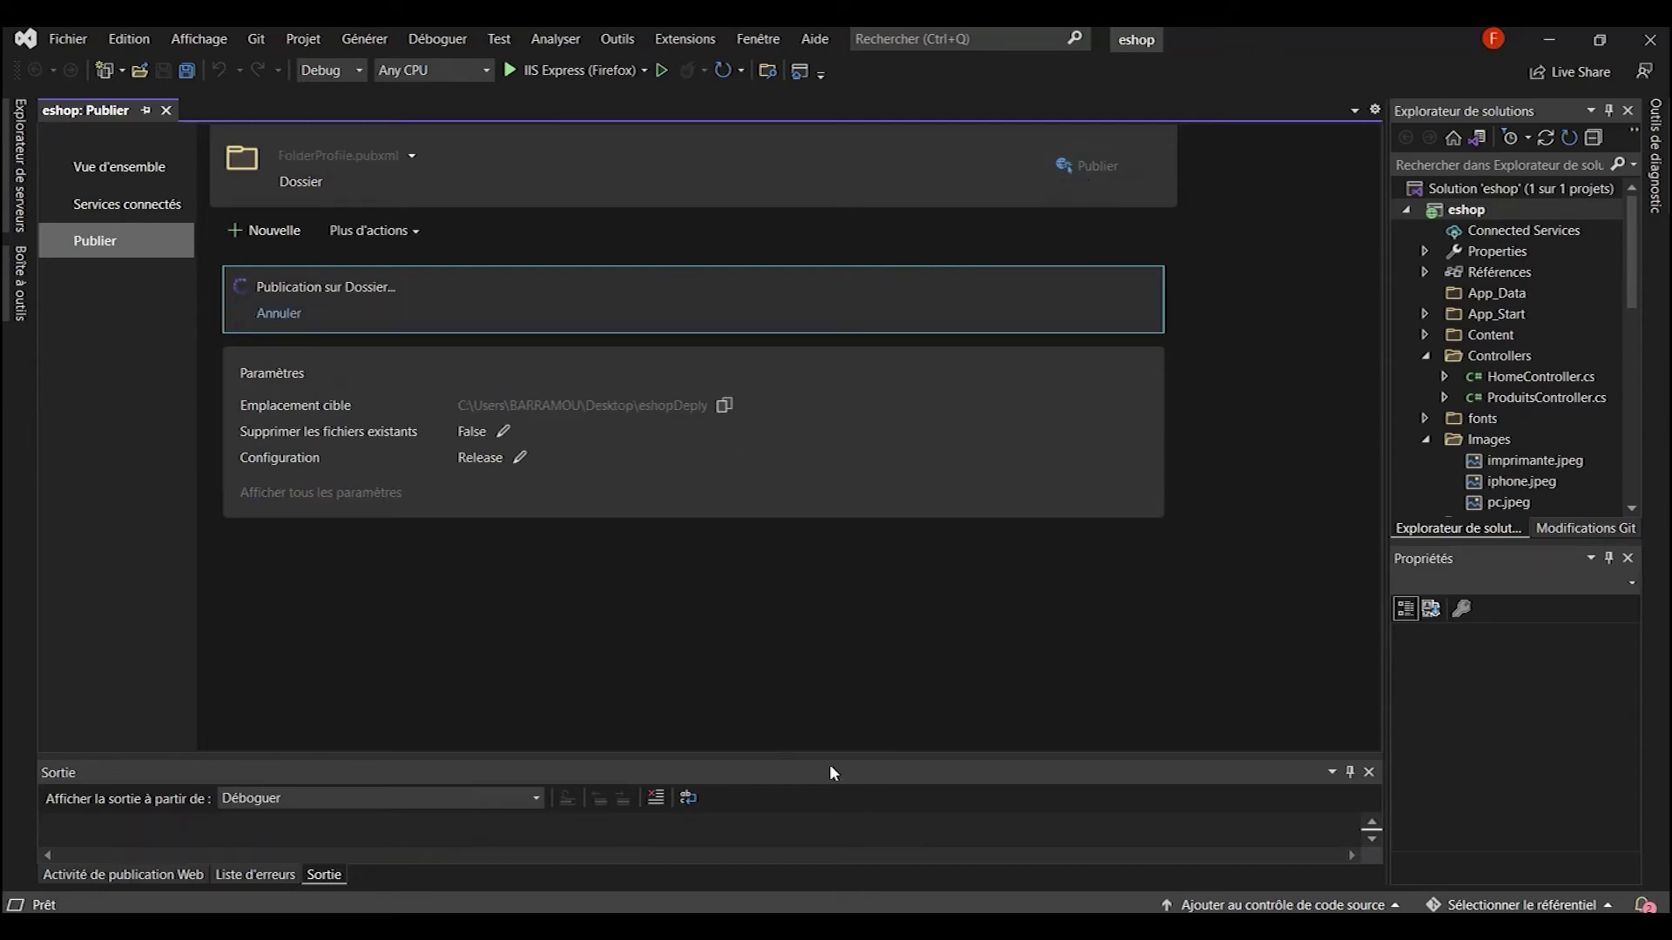
drag(838, 754, 814, 571)
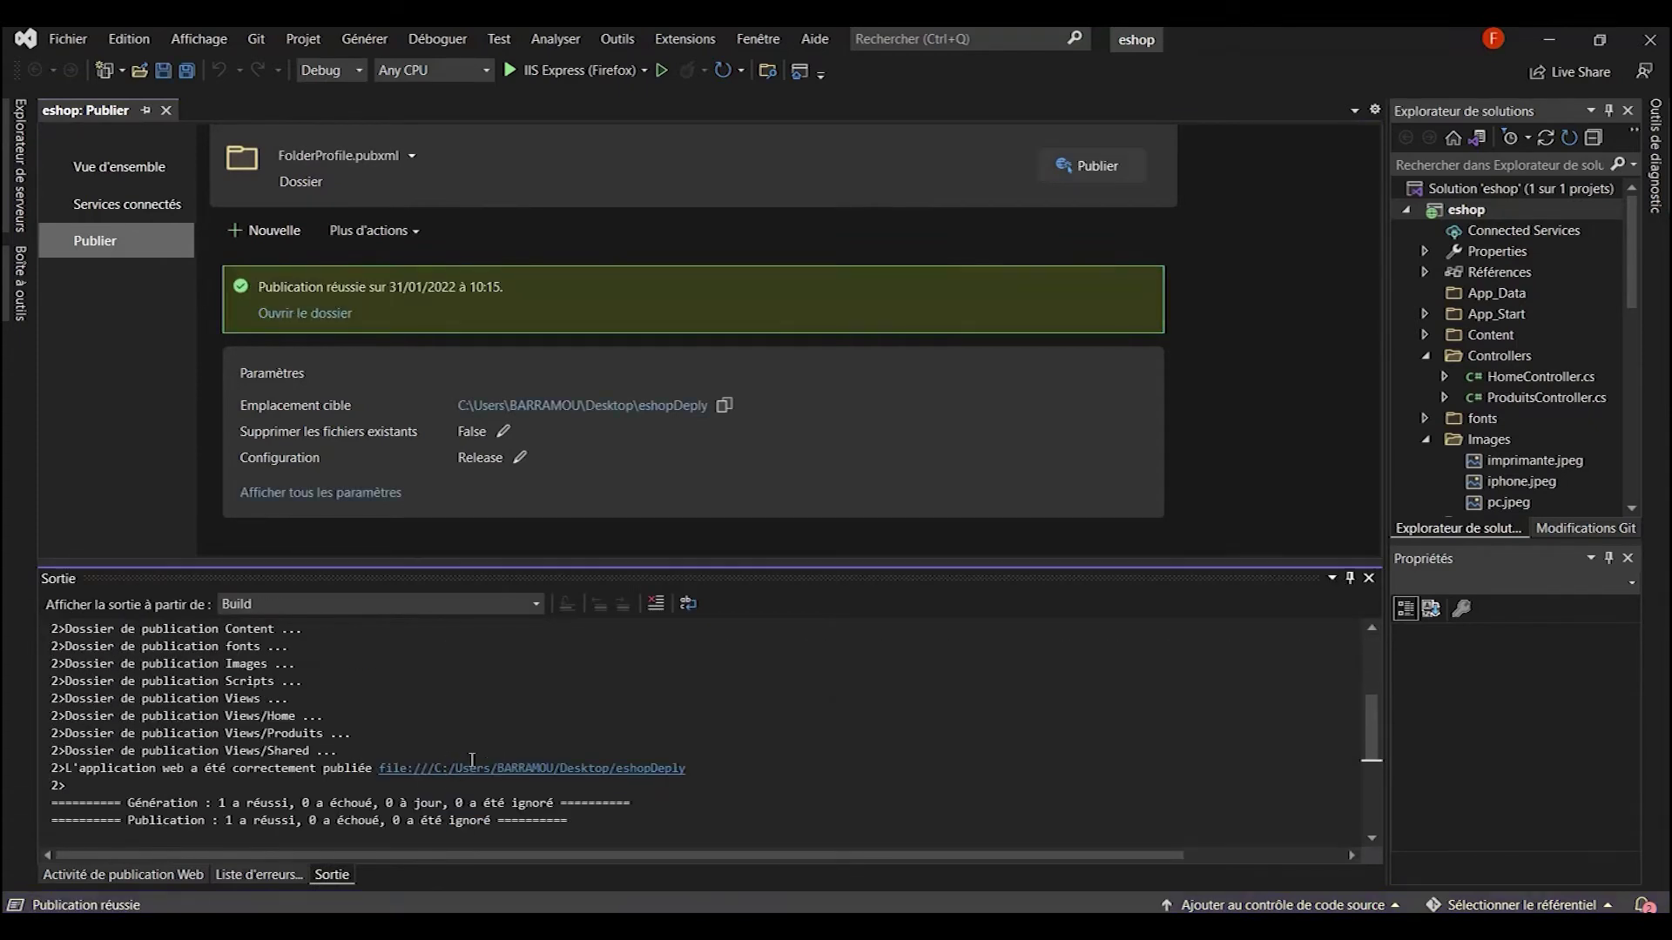
drag(240, 820, 296, 821)
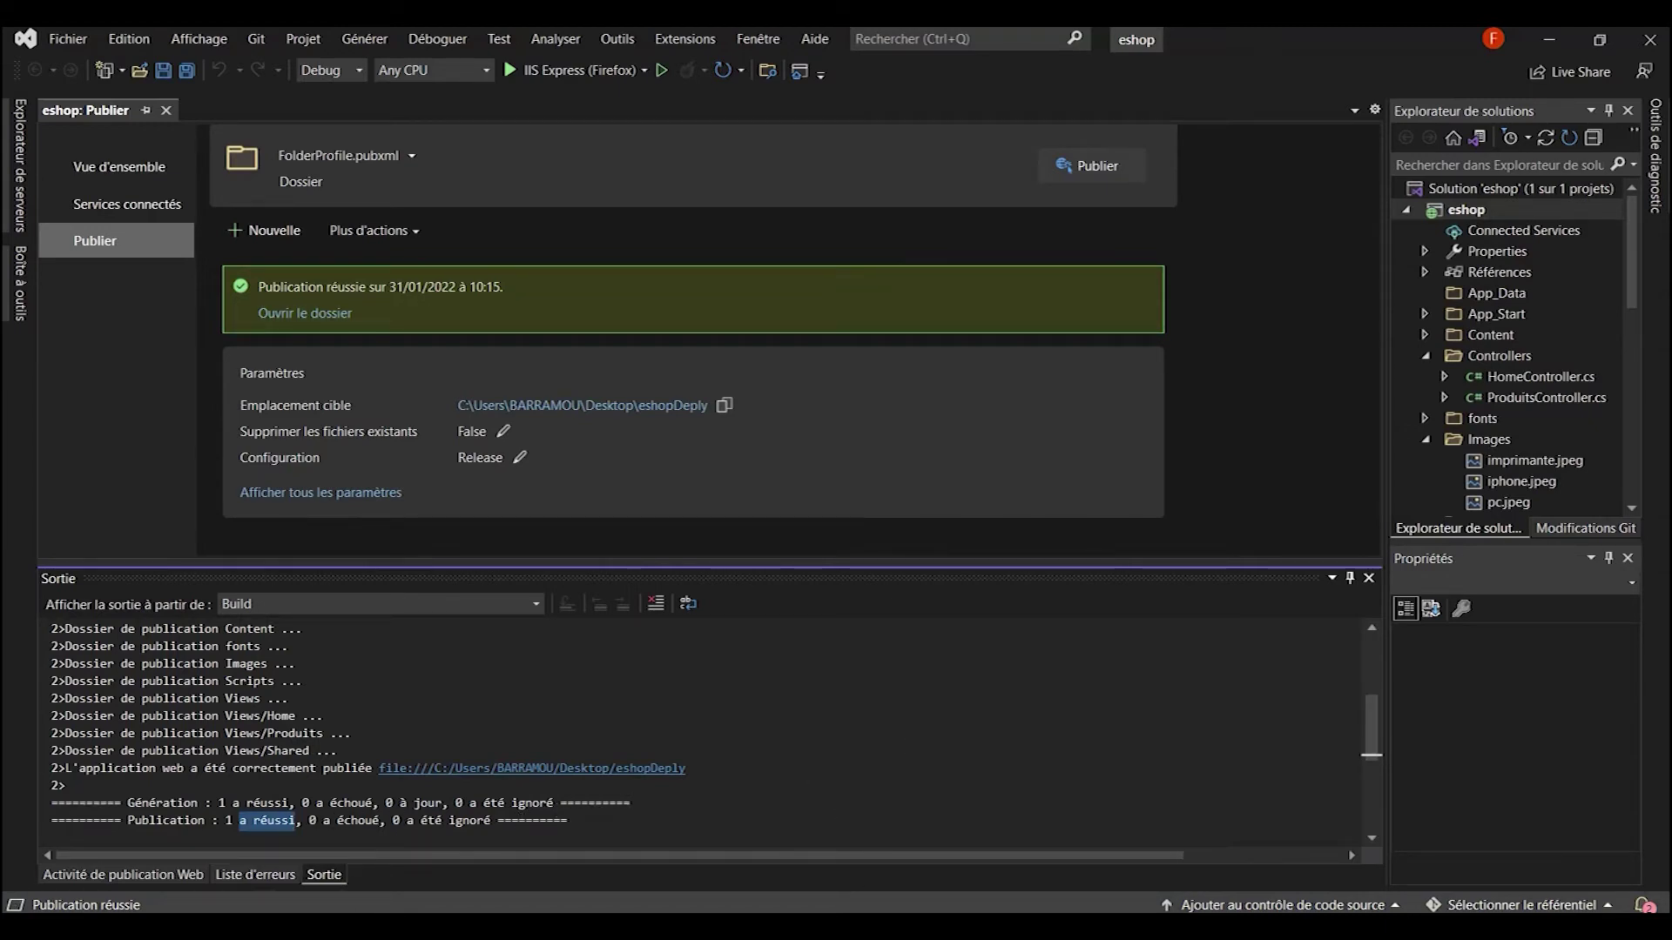
Step: Show the desktop and open the eshopDeply folder to inspect the published files
right_click(897, 925)
click(954, 795)
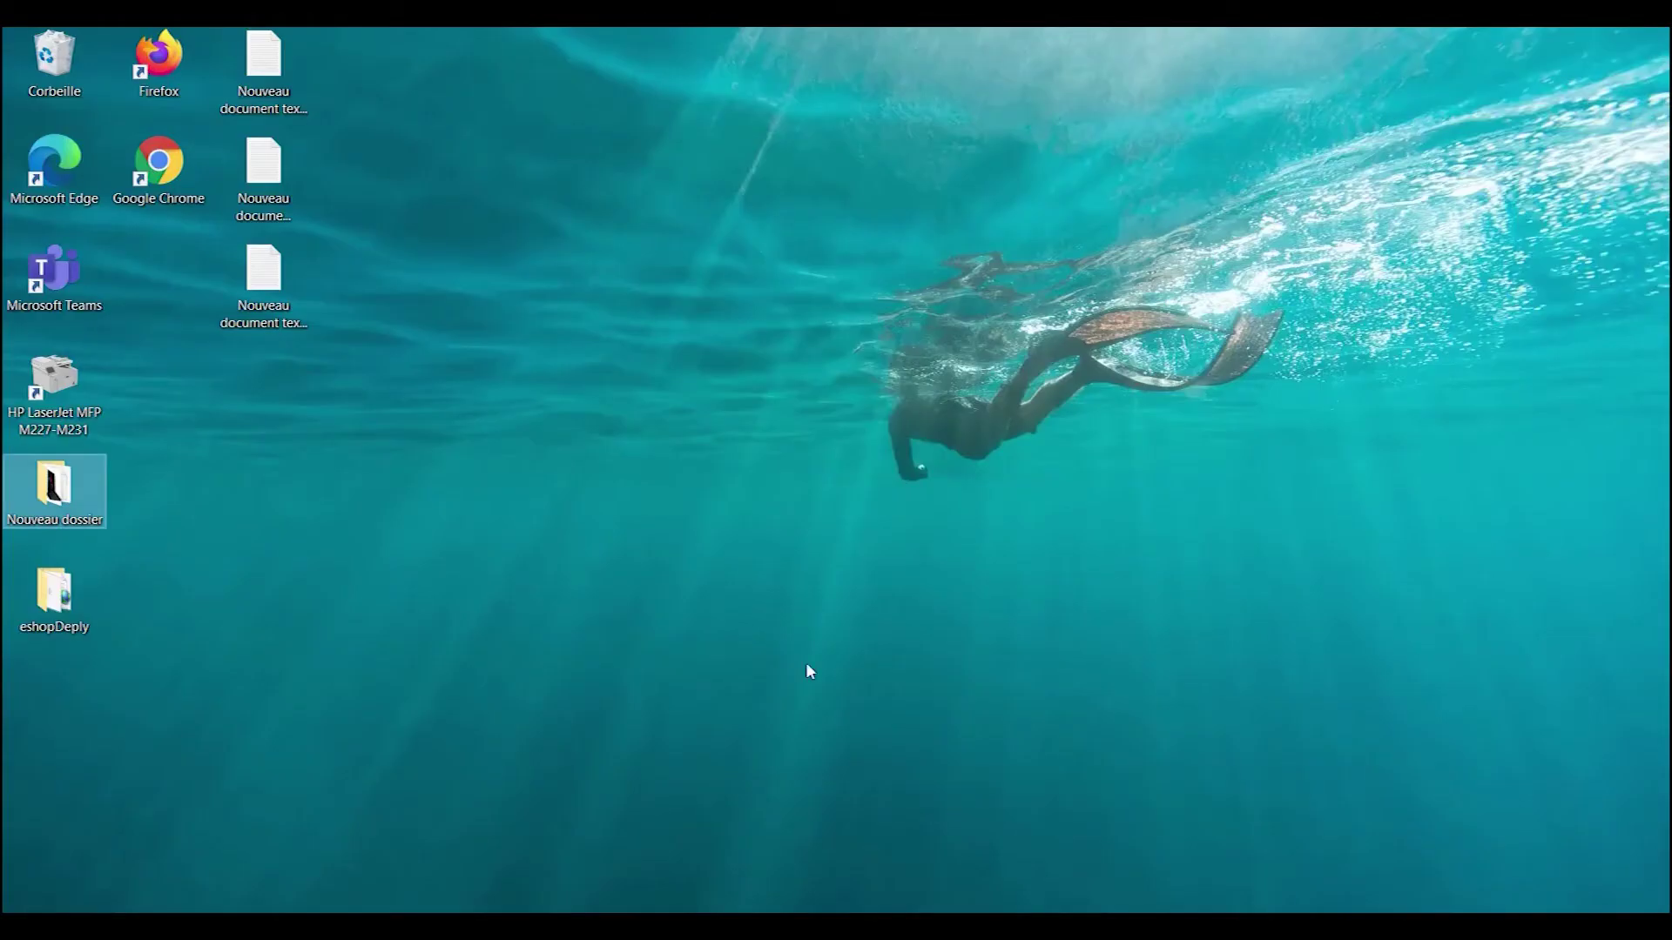
double_click(49, 614)
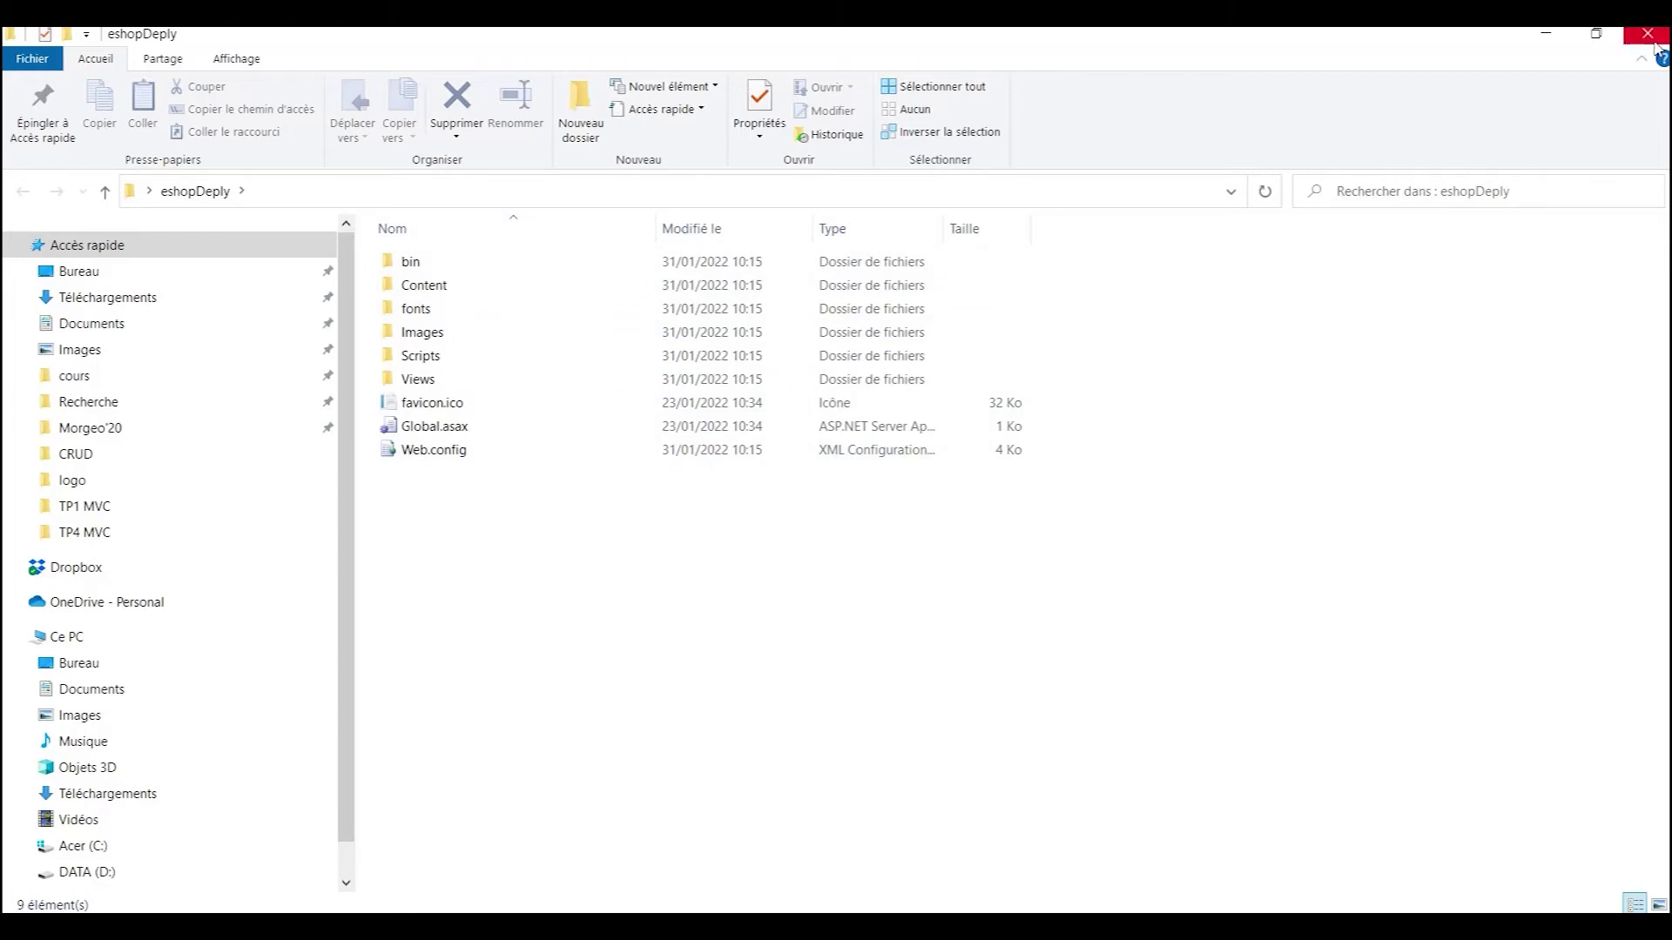
Step: Switch to the Windows apps settings, open Programmes et fonctionnalités and look through the installed programs
key(alt+Tab)
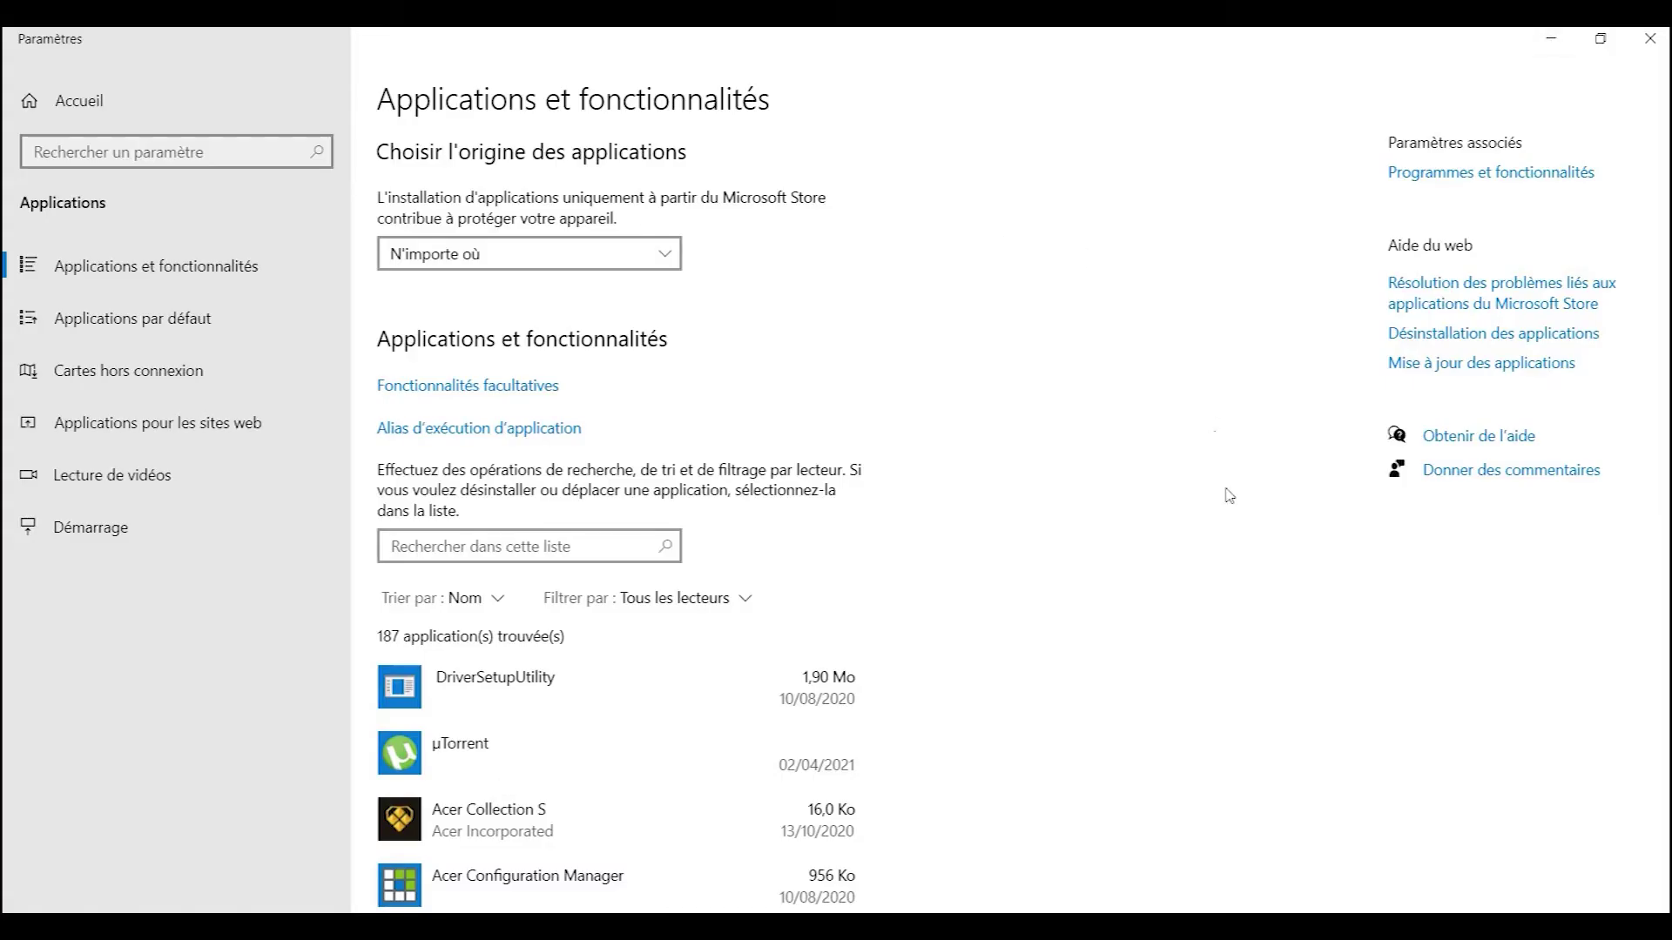
click(1477, 179)
drag(875, 186, 792, 130)
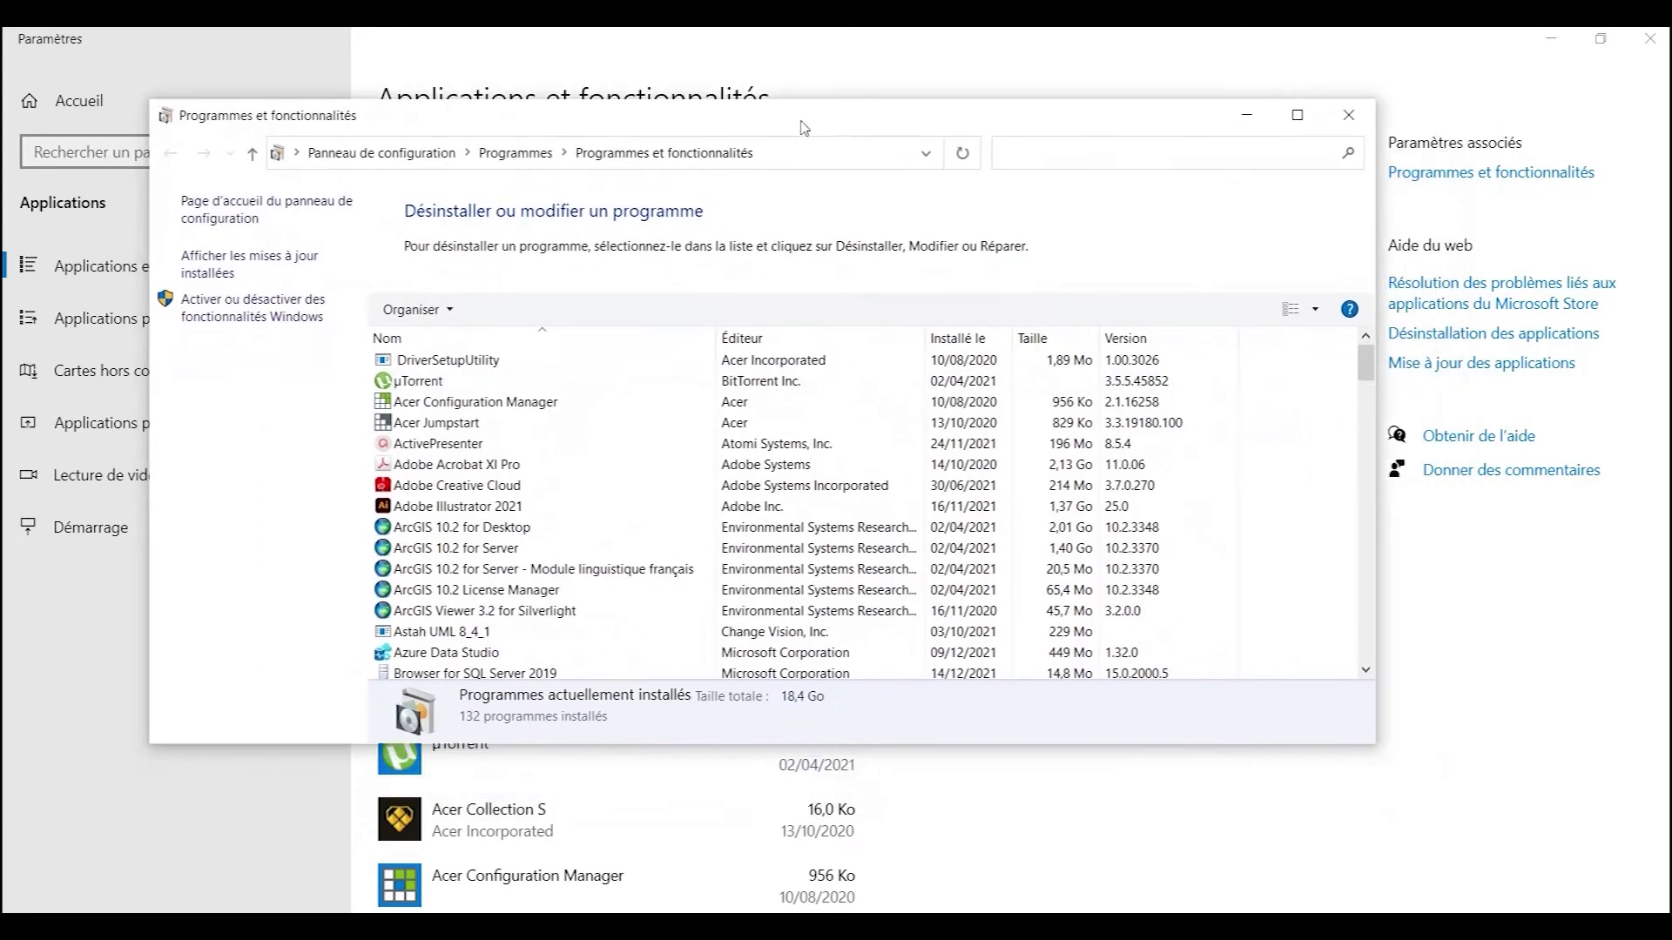
scroll(590, 612, down, 8)
scroll(589, 612, down, 4)
scroll(566, 575, up, 3)
scroll(548, 549, down, 3)
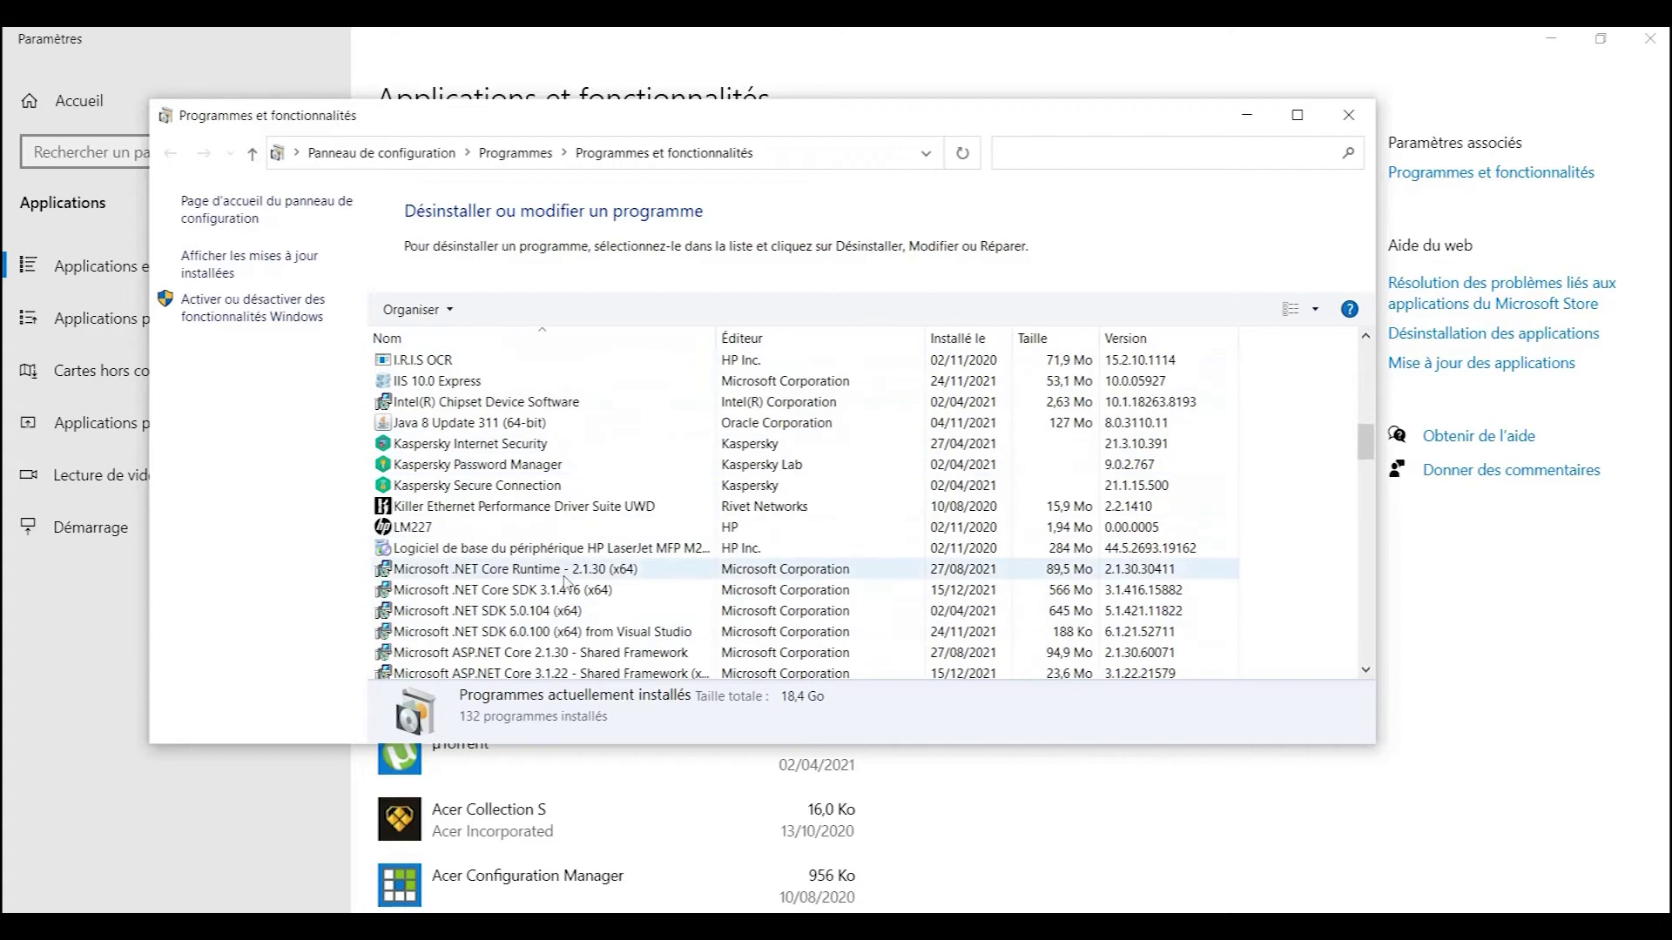
Step: Open the list of Windows features to activate or deactivate and expand Internet Information Services
click(229, 319)
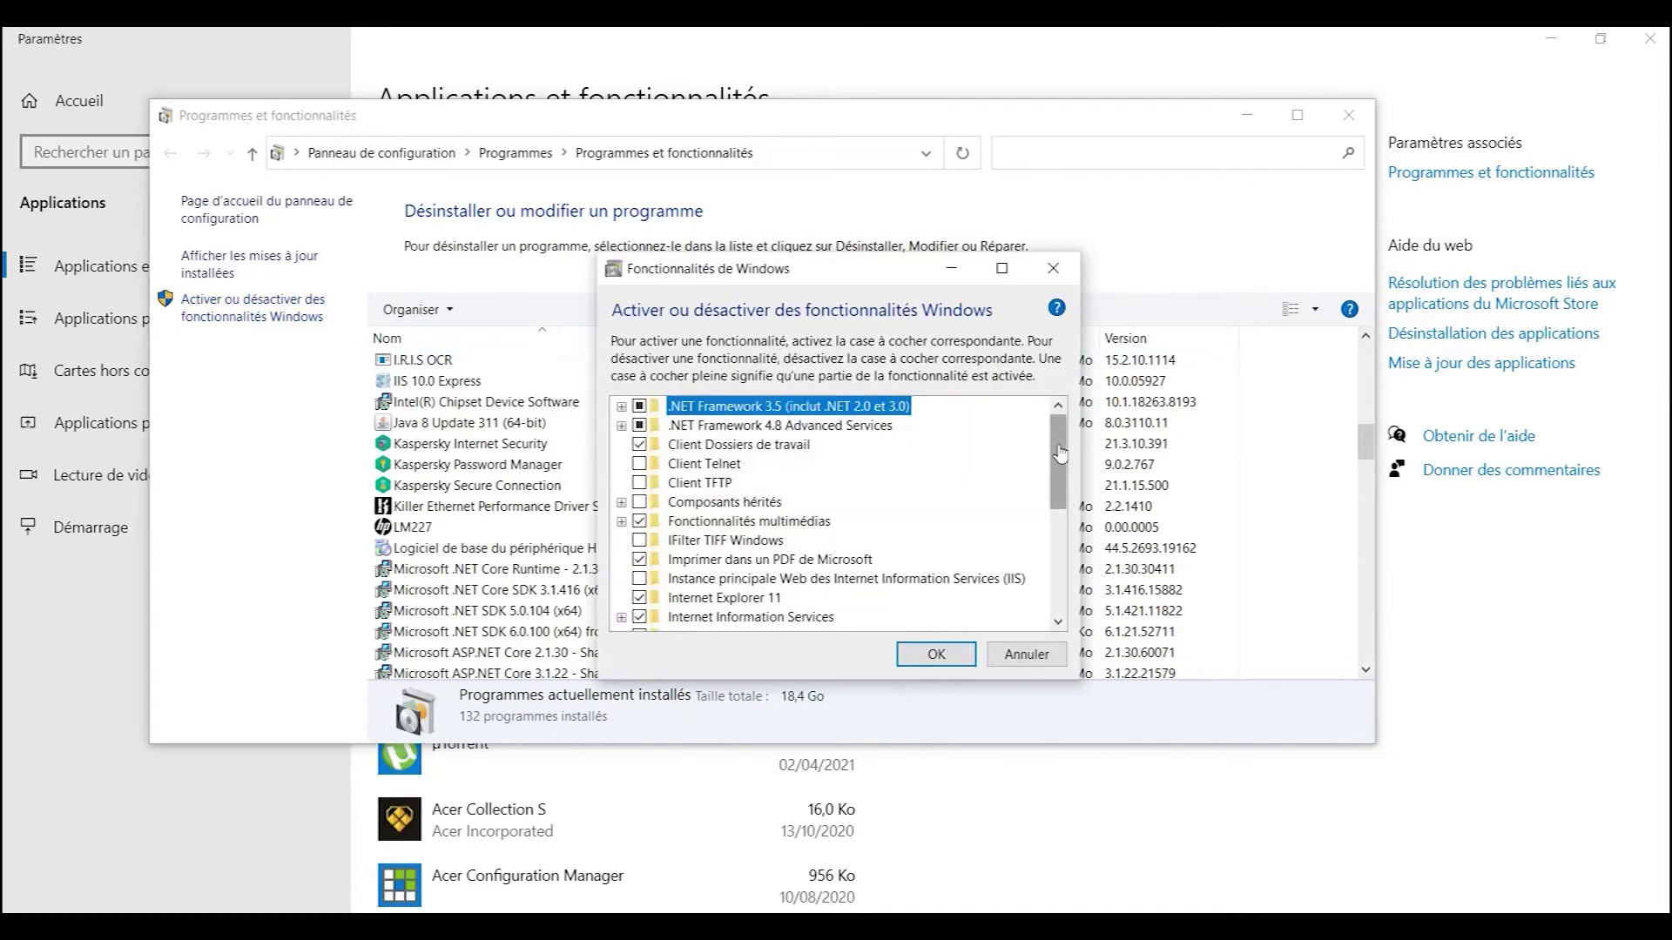
drag(1060, 453, 1058, 512)
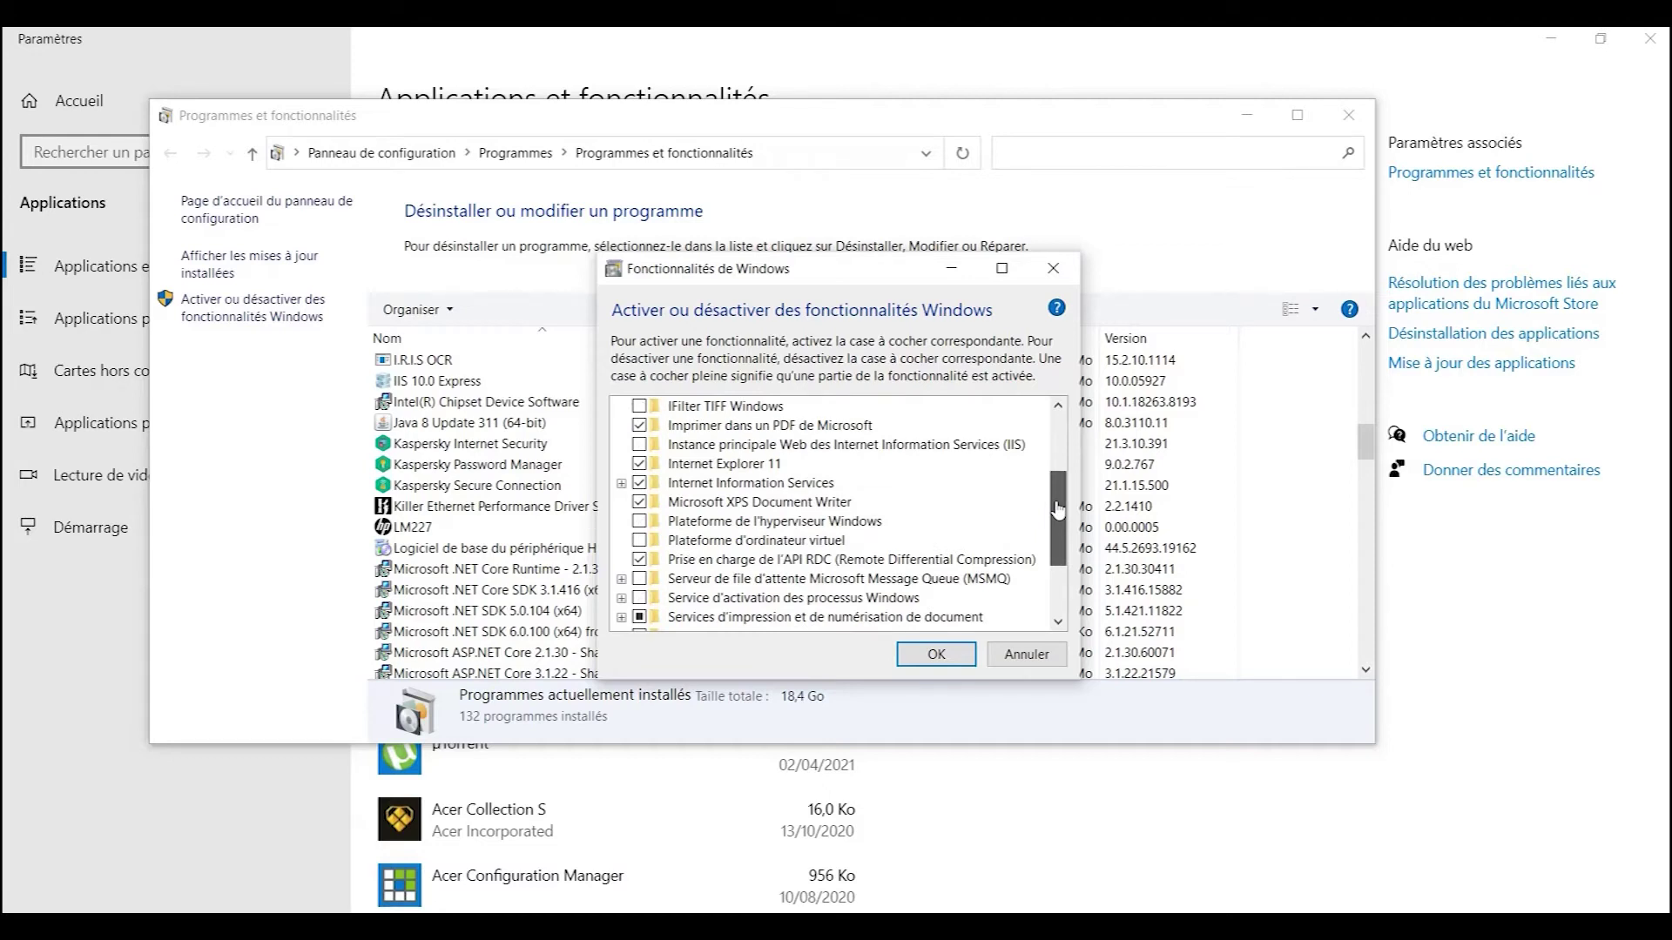
click(717, 490)
click(621, 484)
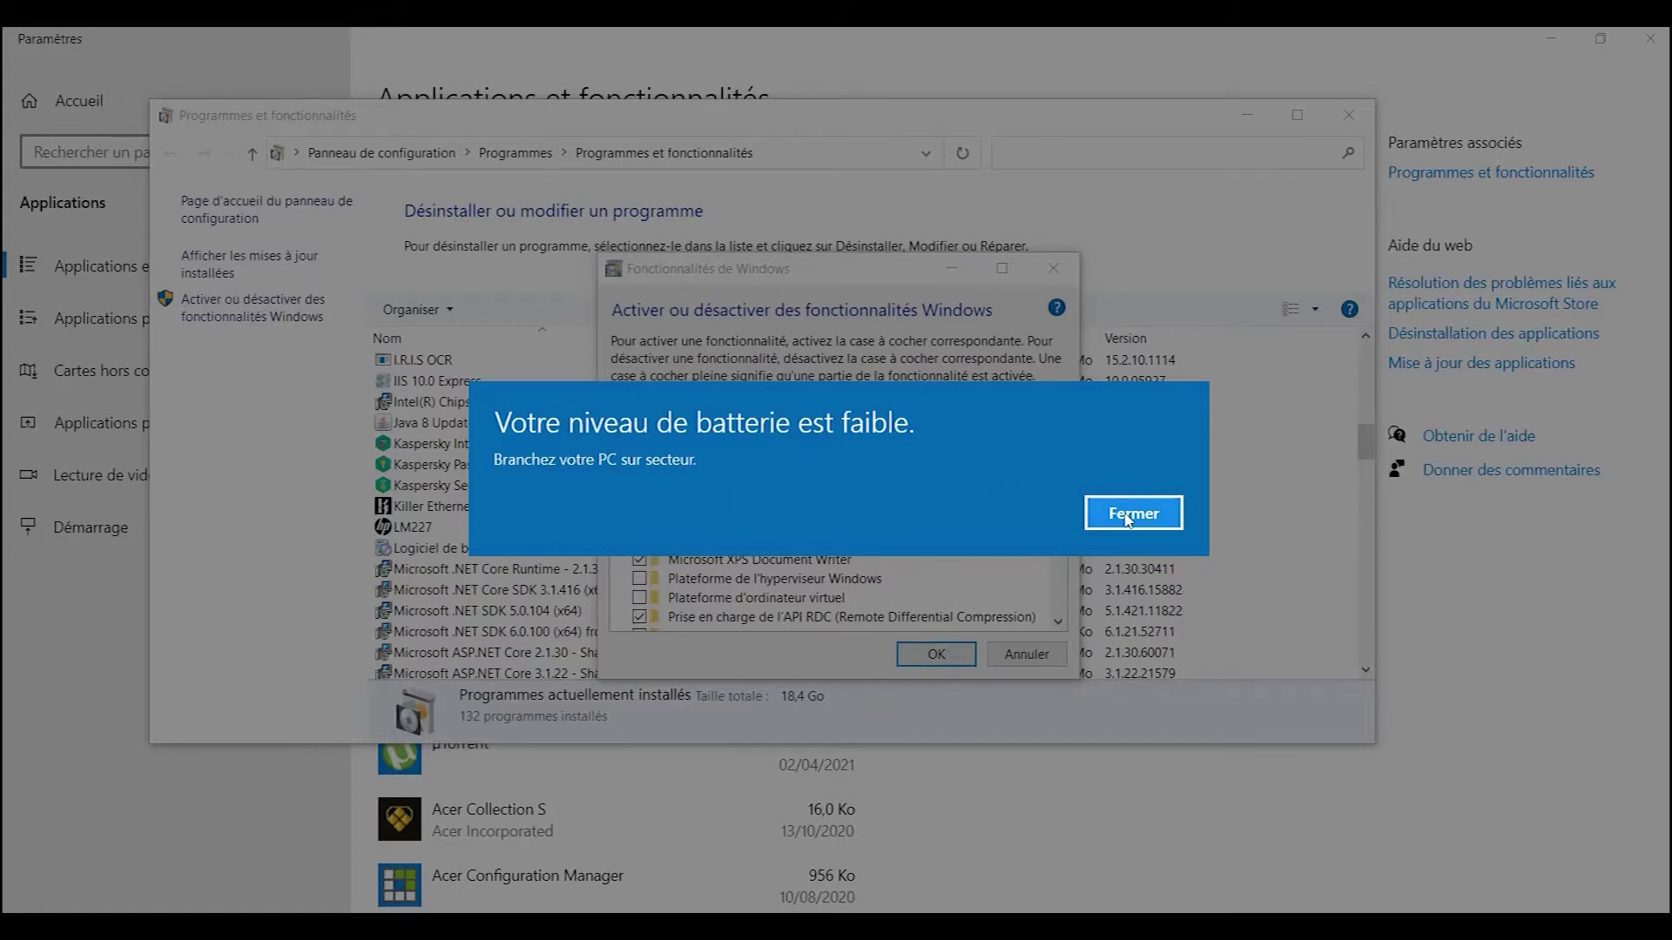
click(1128, 519)
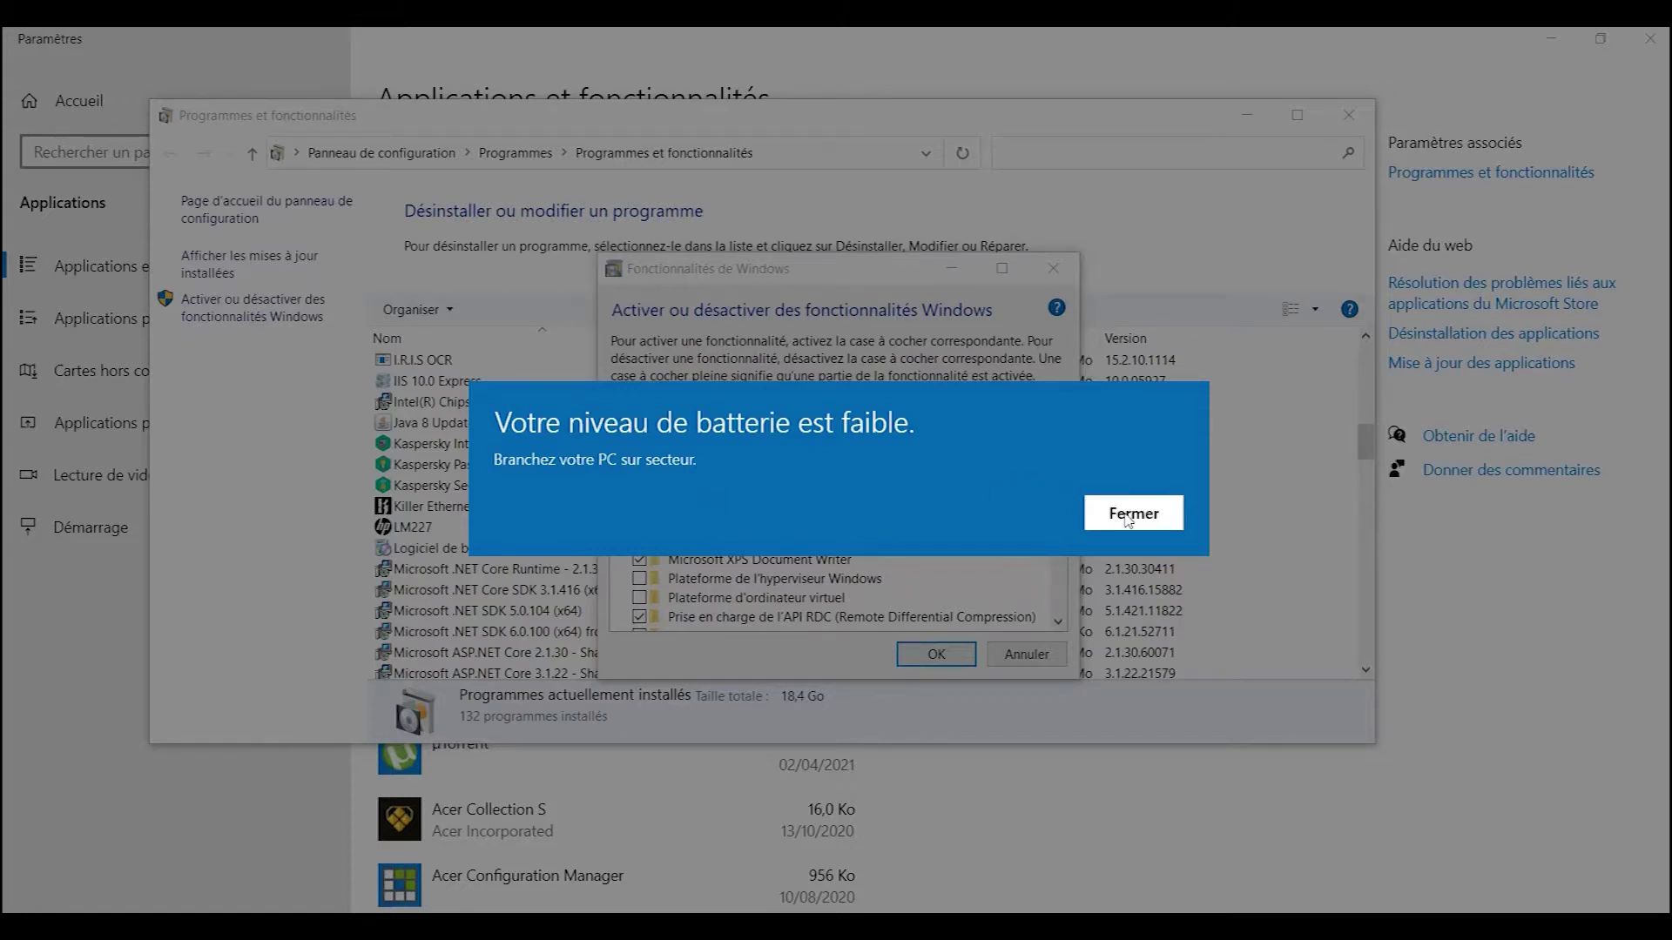
Step: Examine which Internet Information Services components are enabled, including Services World Wide Web and its application development features, and close the list without changes
mouse_move(738, 492)
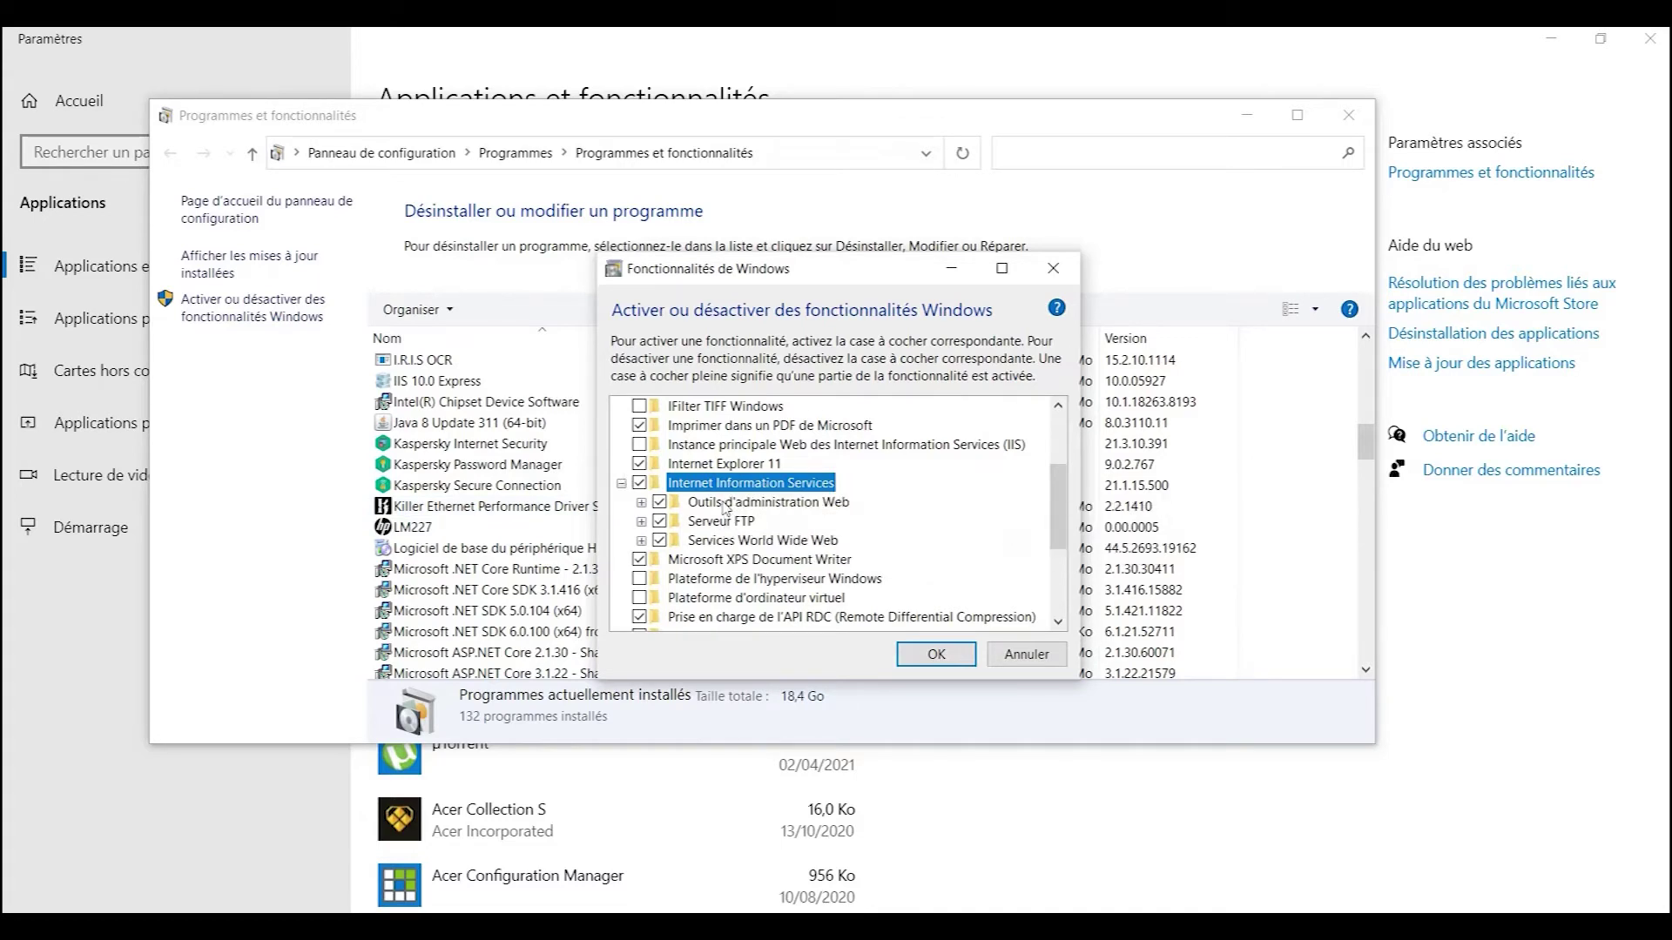
mouse_move(779, 514)
mouse_move(671, 489)
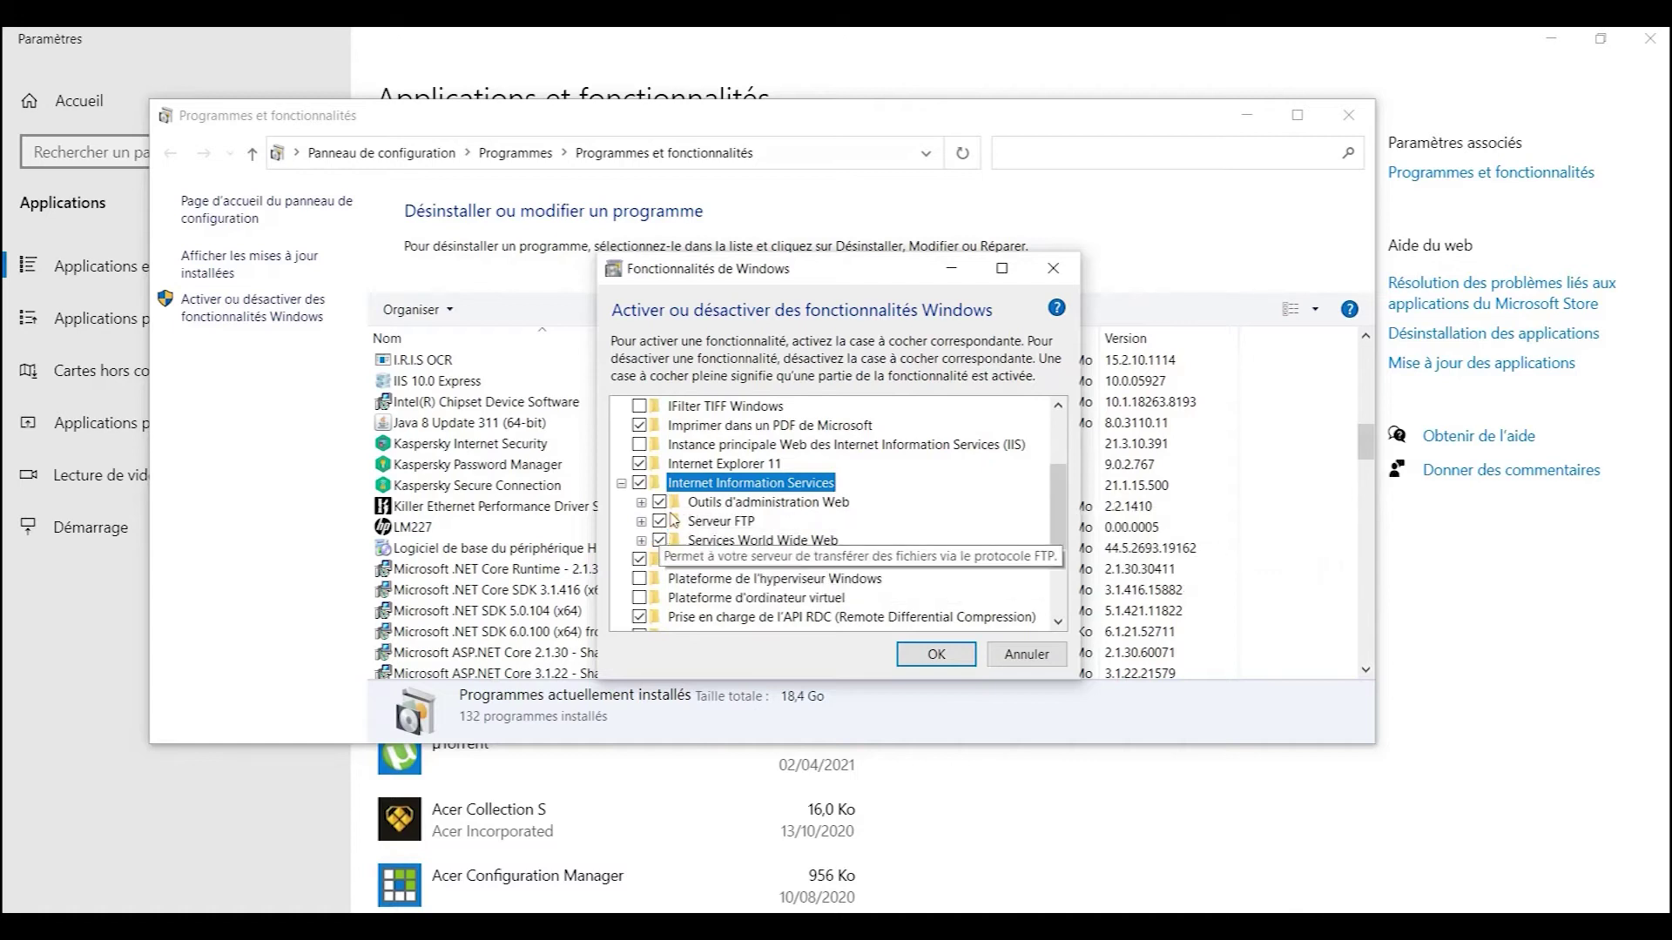
mouse_move(703, 515)
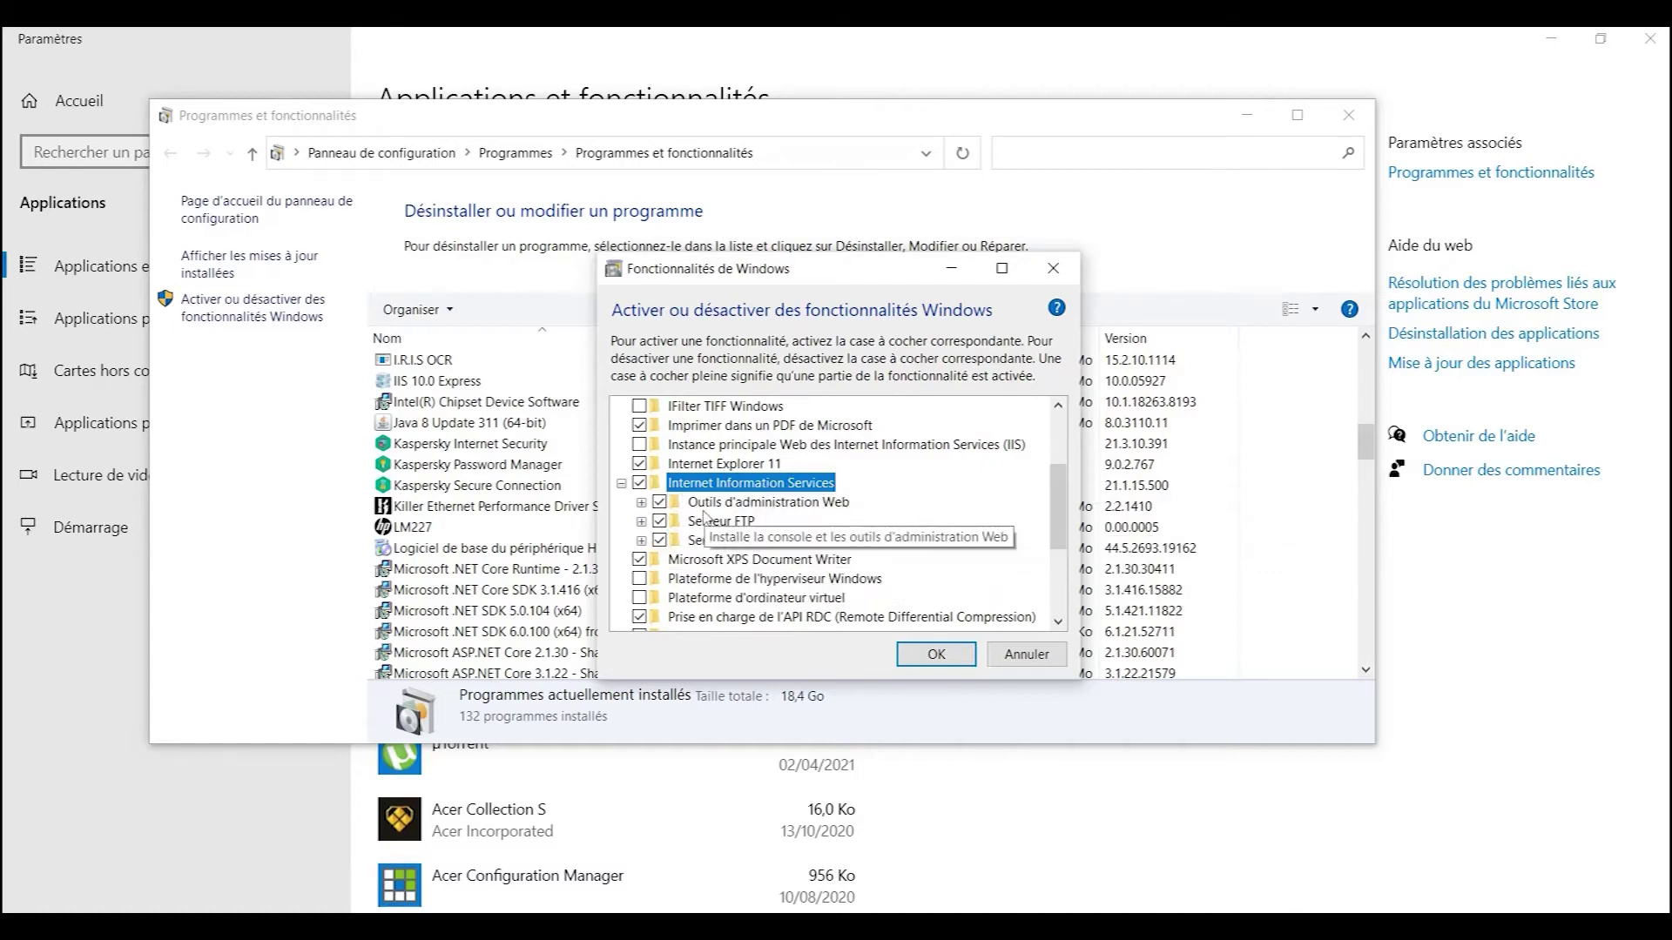
click(642, 540)
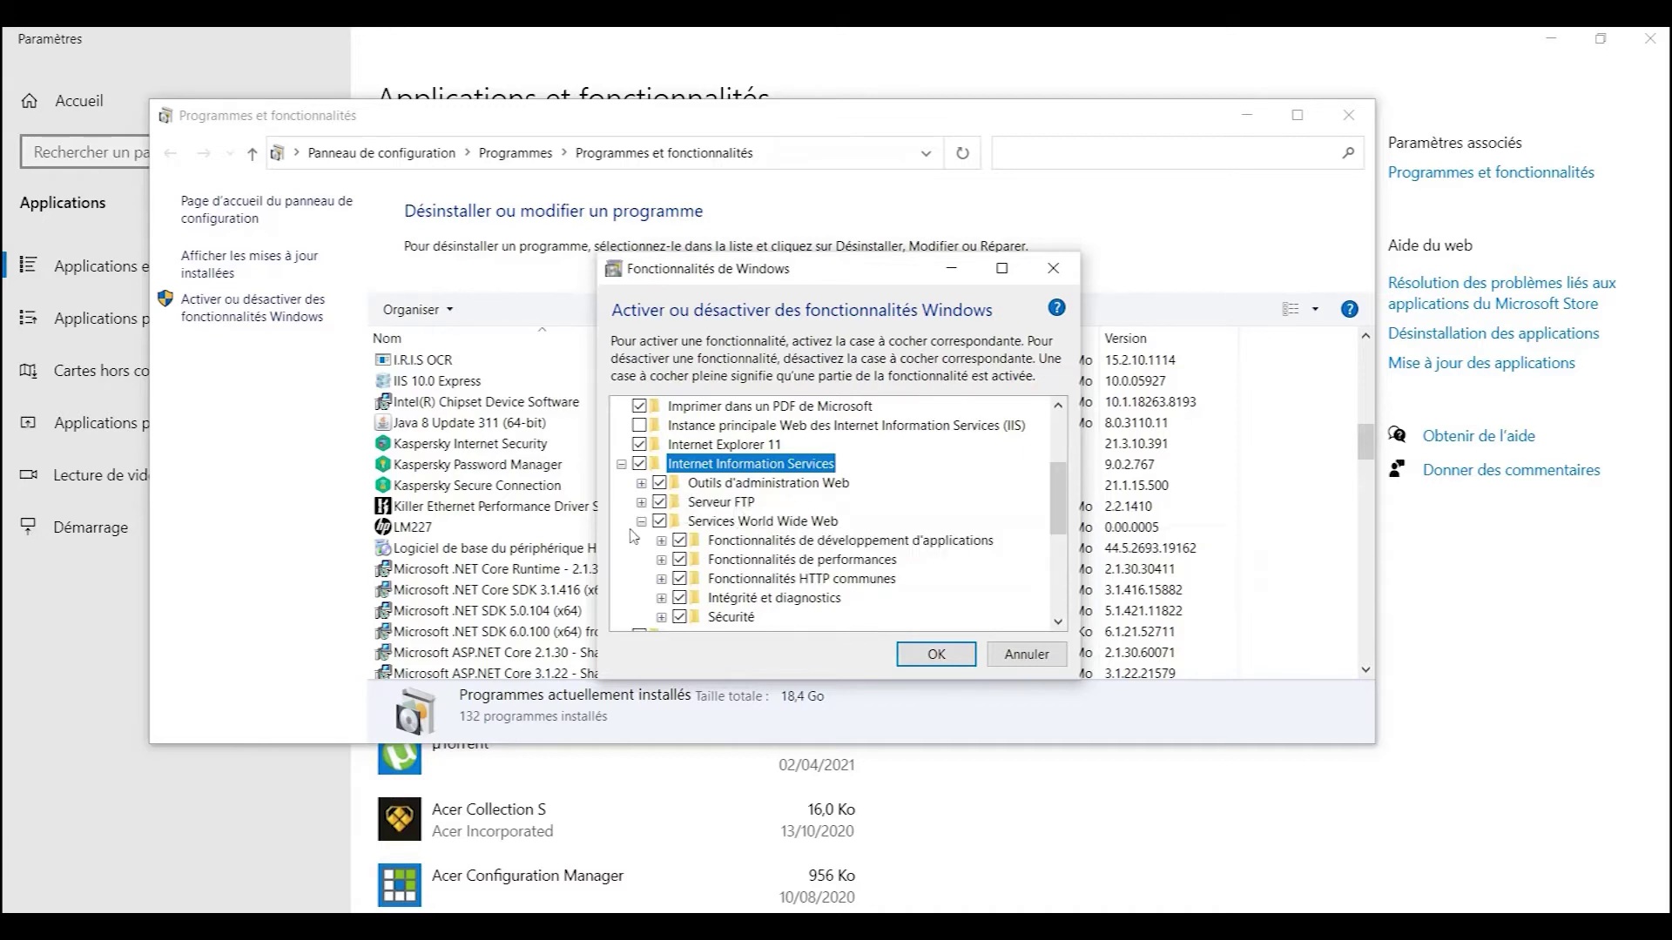
click(661, 539)
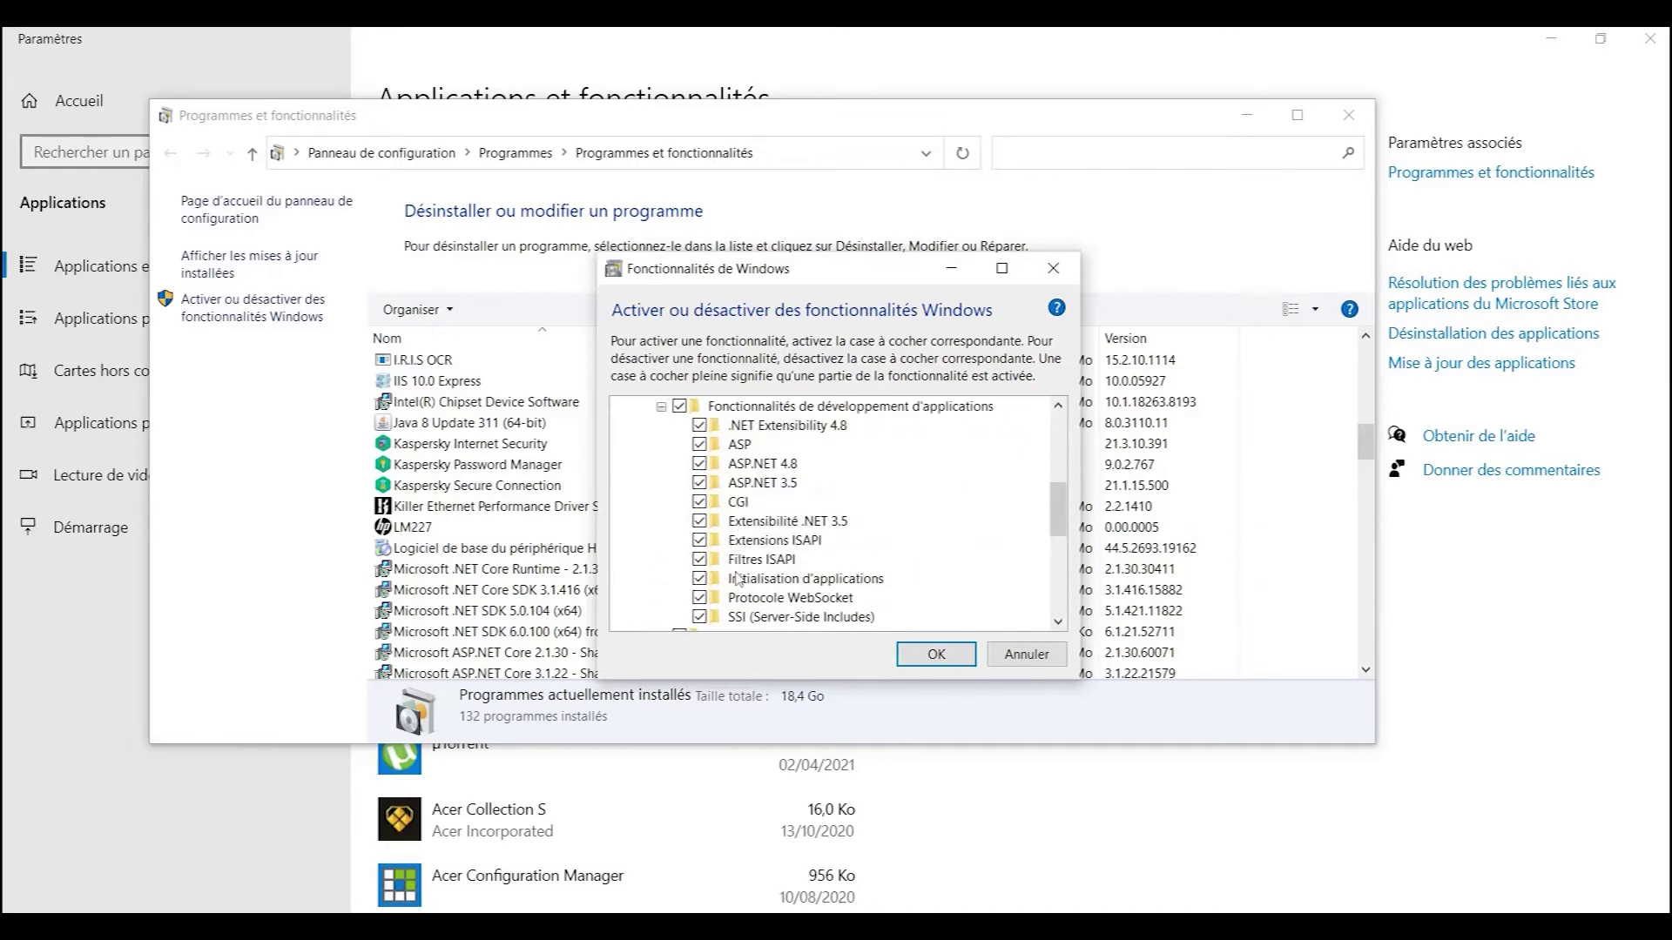
click(661, 407)
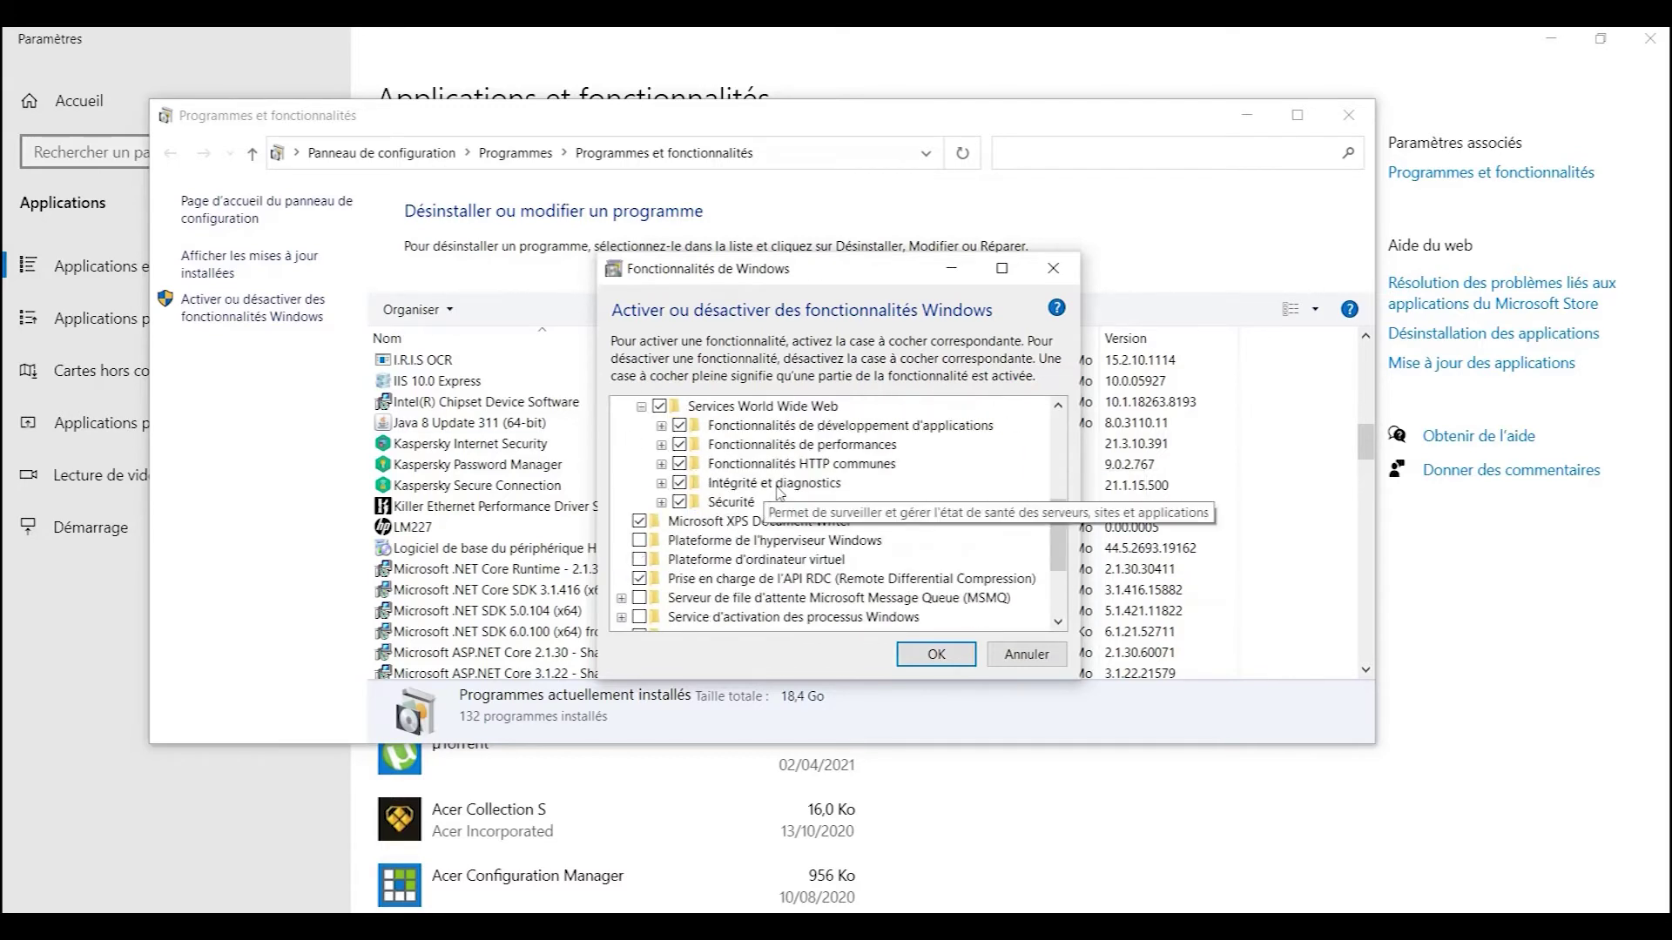
scroll(807, 491, up, 1)
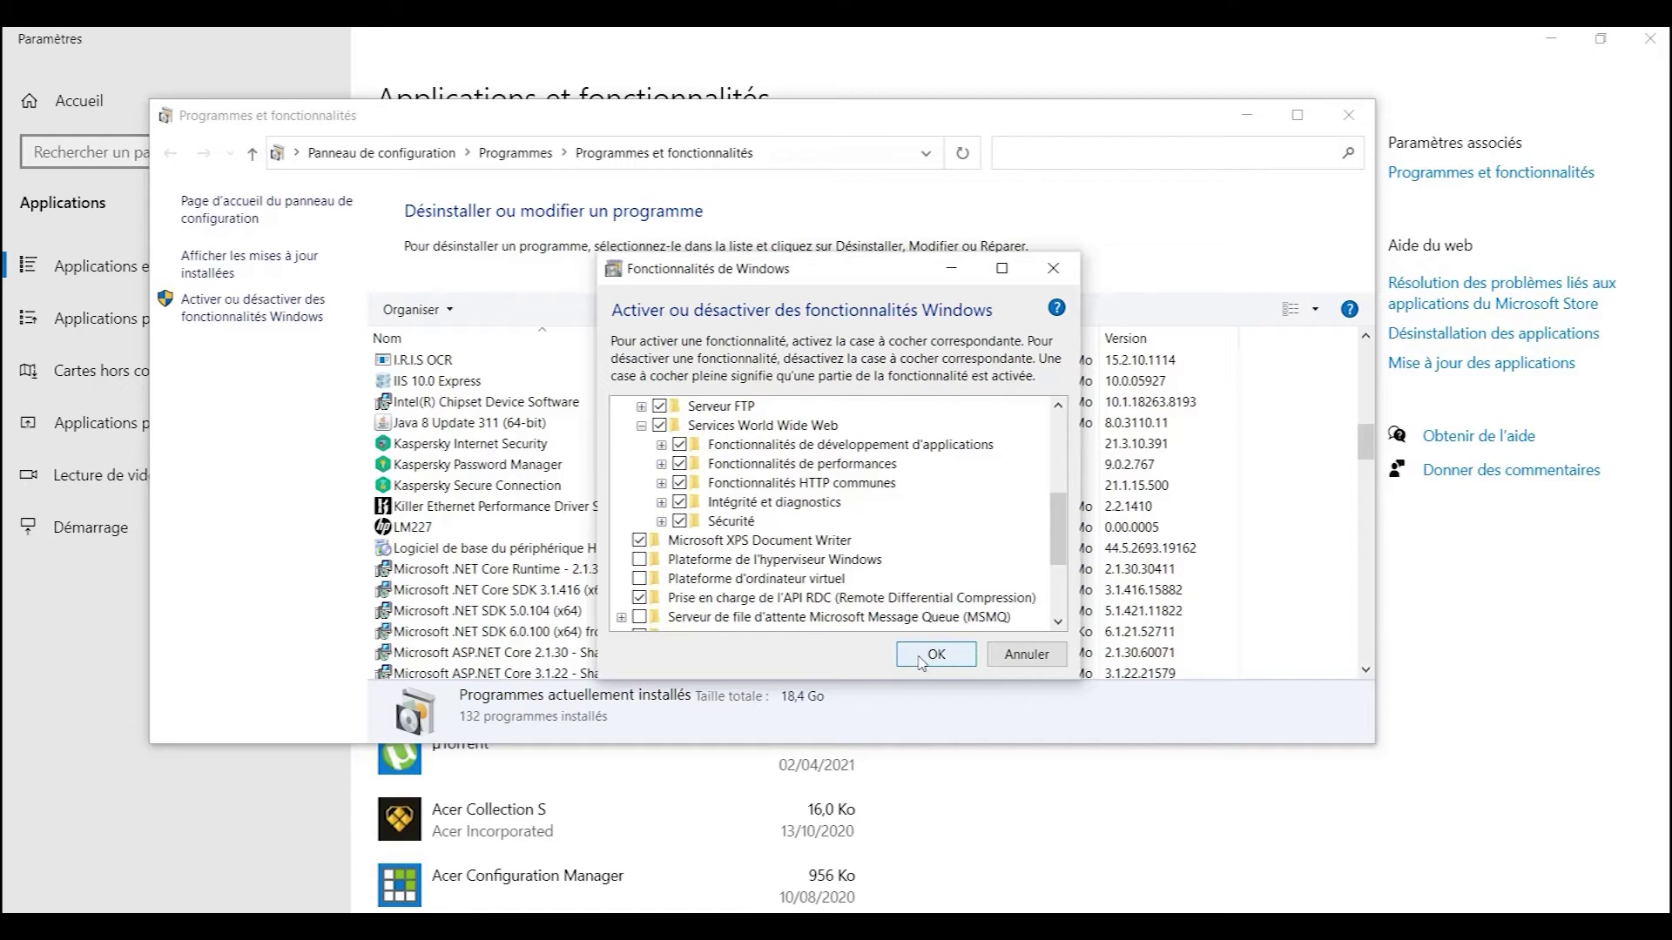
click(1027, 655)
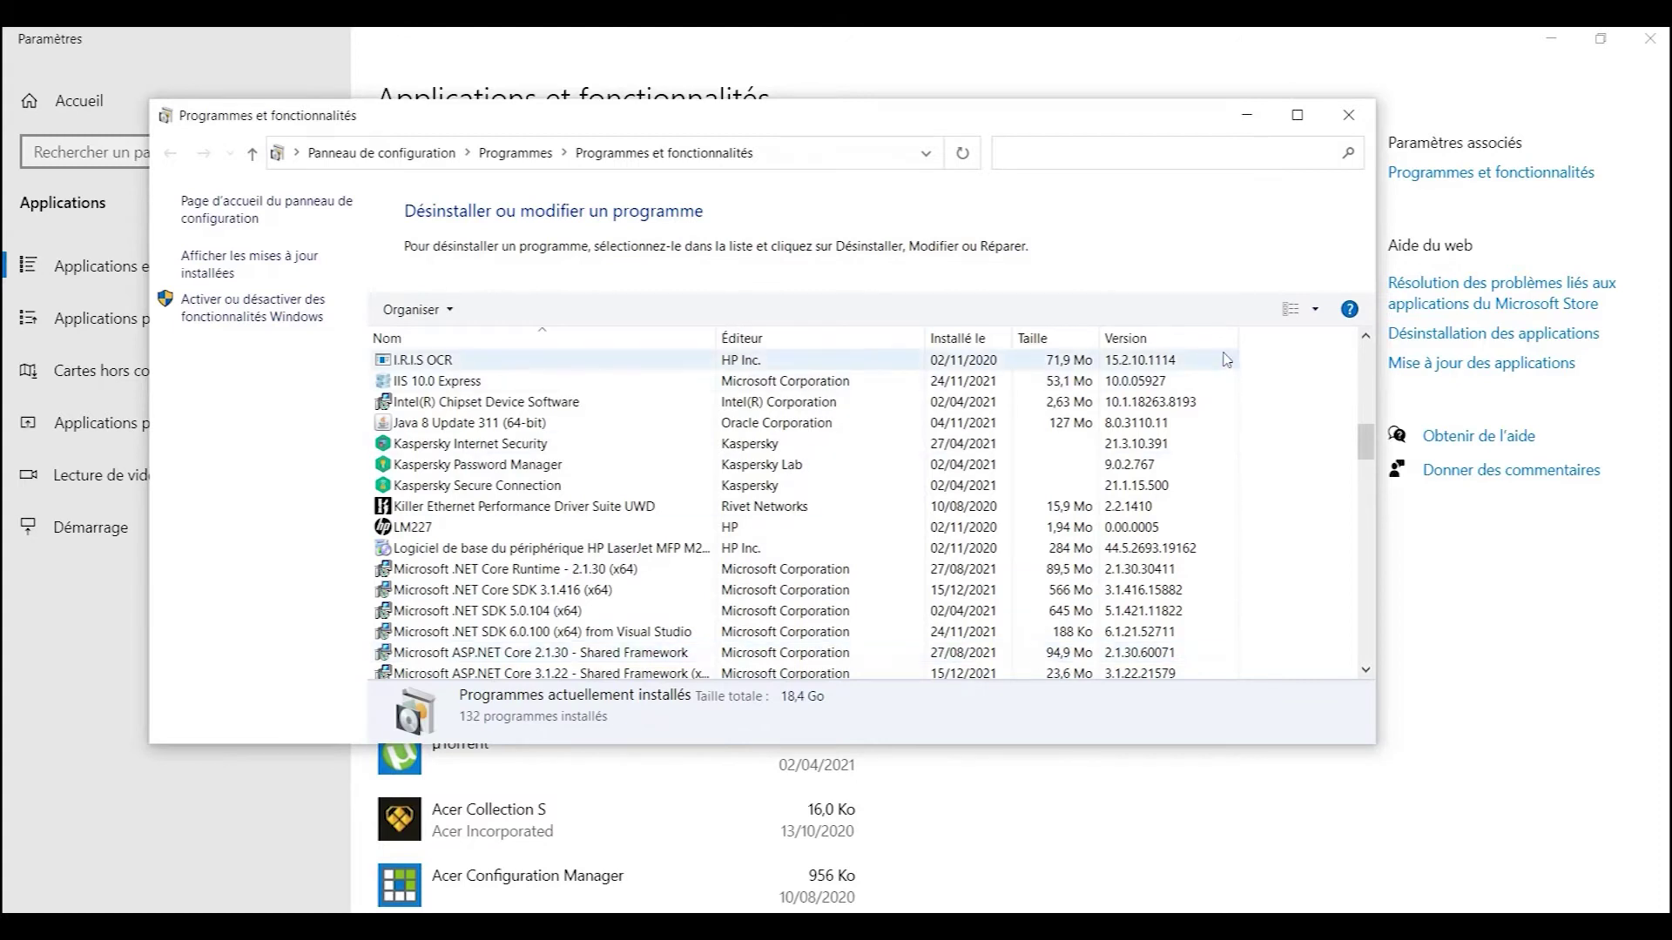
Step: Close Programmes et fonctionnalités, search Windows for "gesti" and open Gestionnaire des services Internet (IIS)
click(1349, 115)
key(super+s)
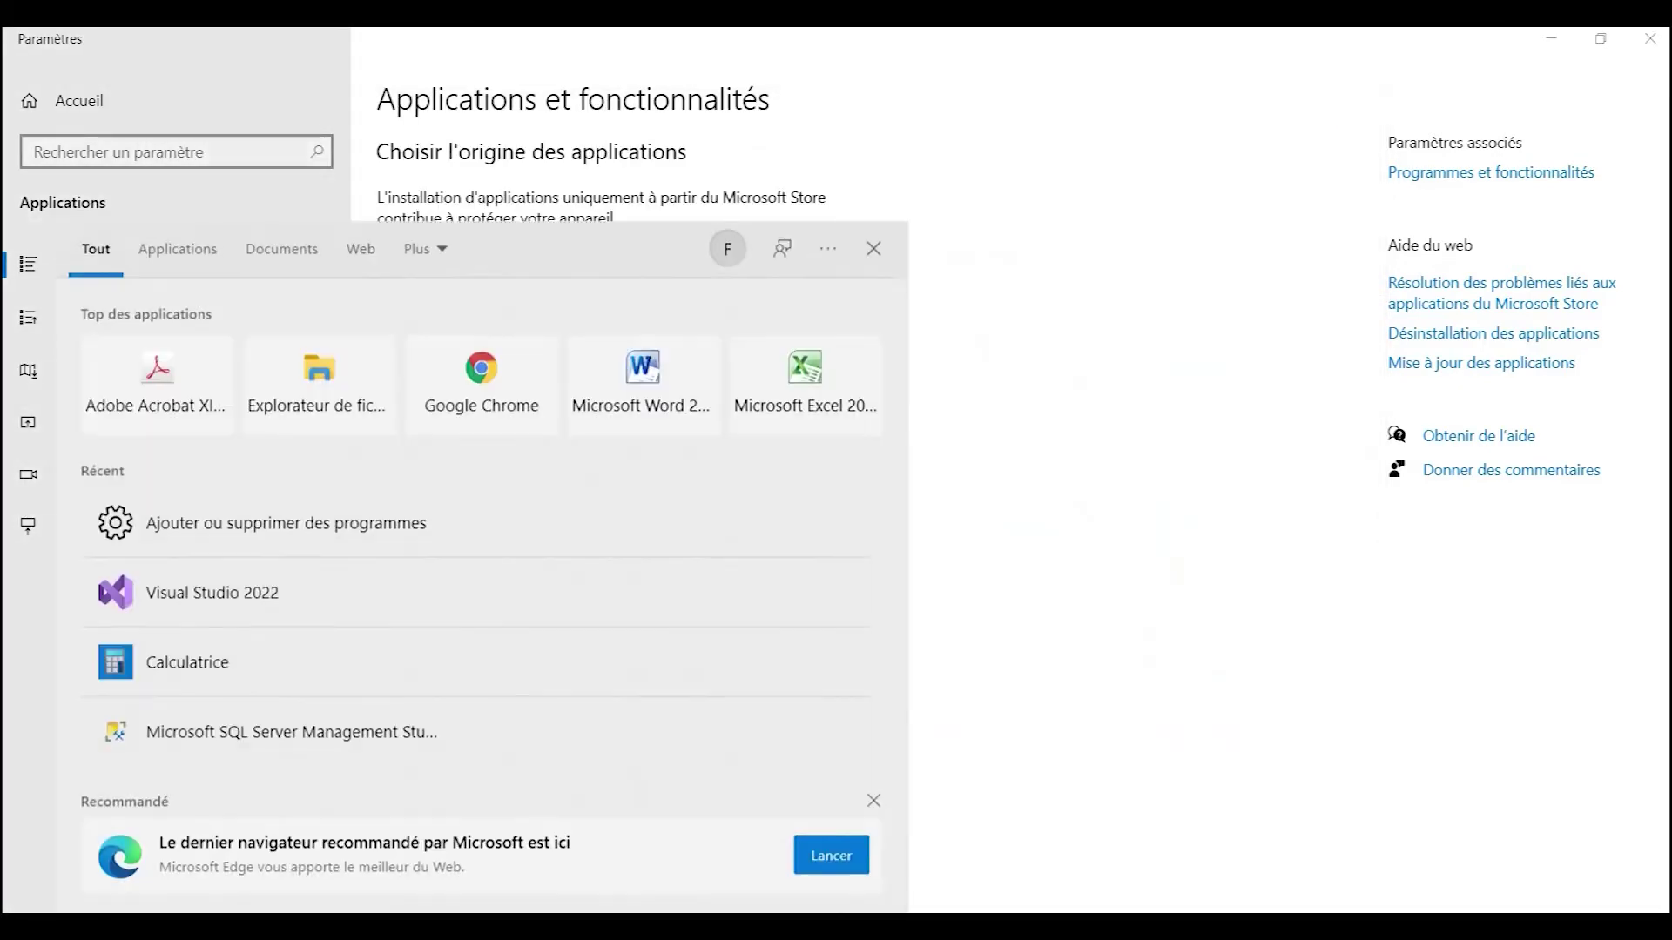
text(gesti)
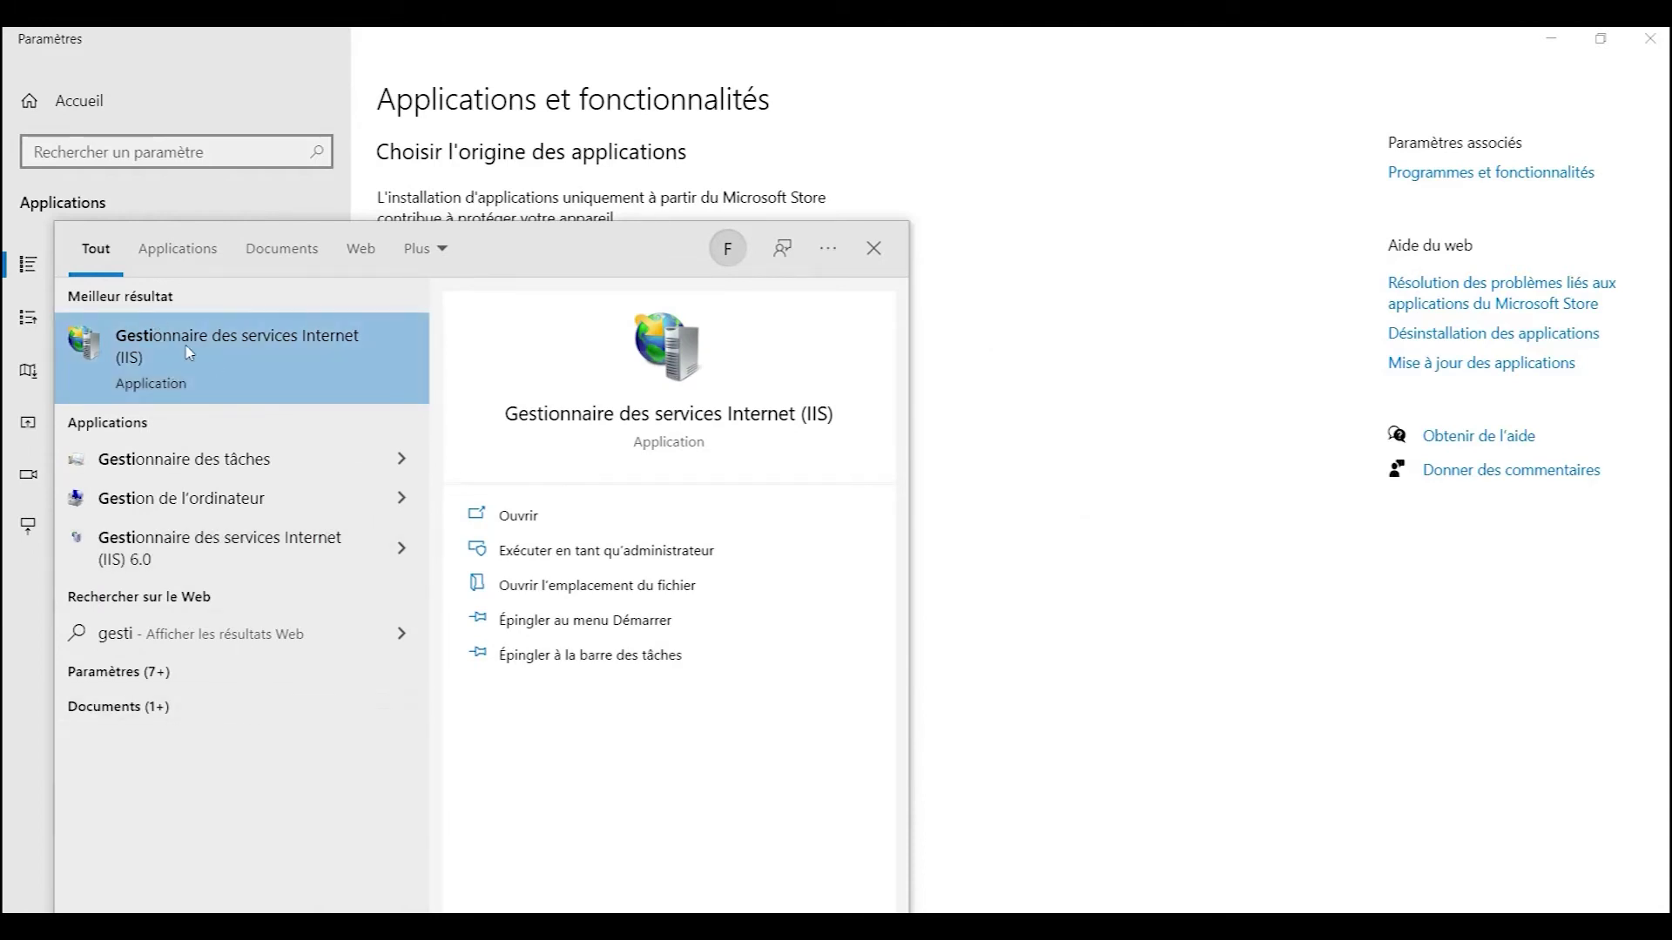
click(259, 353)
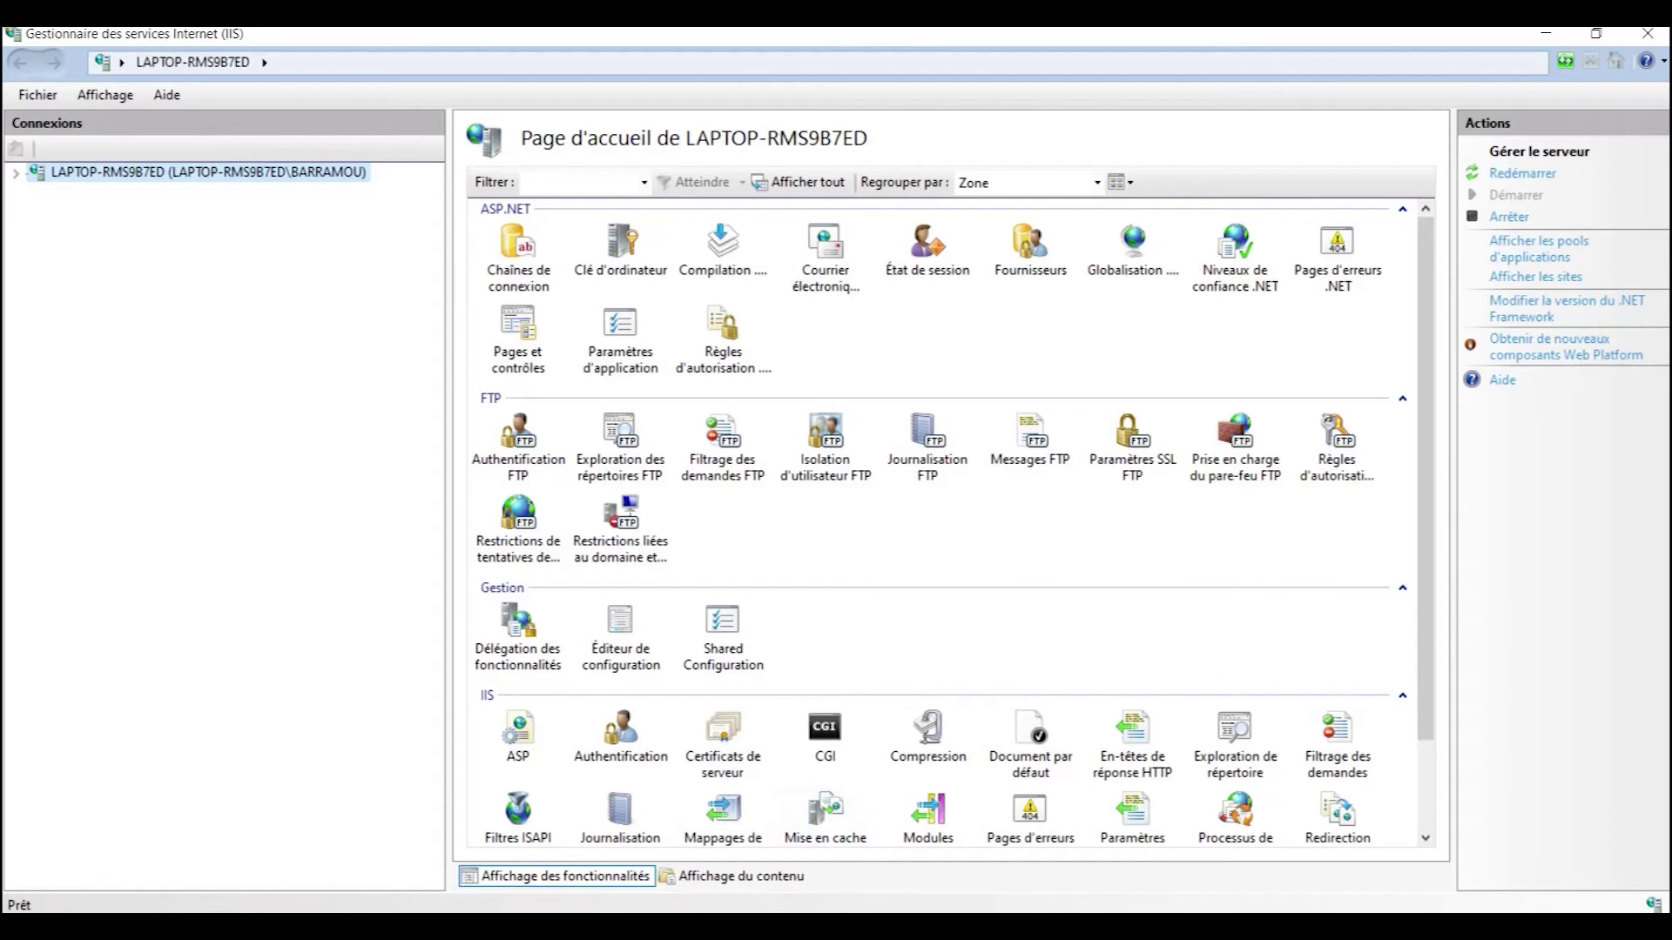
Step: Show the desktop, open the eshopDeply folder to view the published files and close it again
right_click(869, 923)
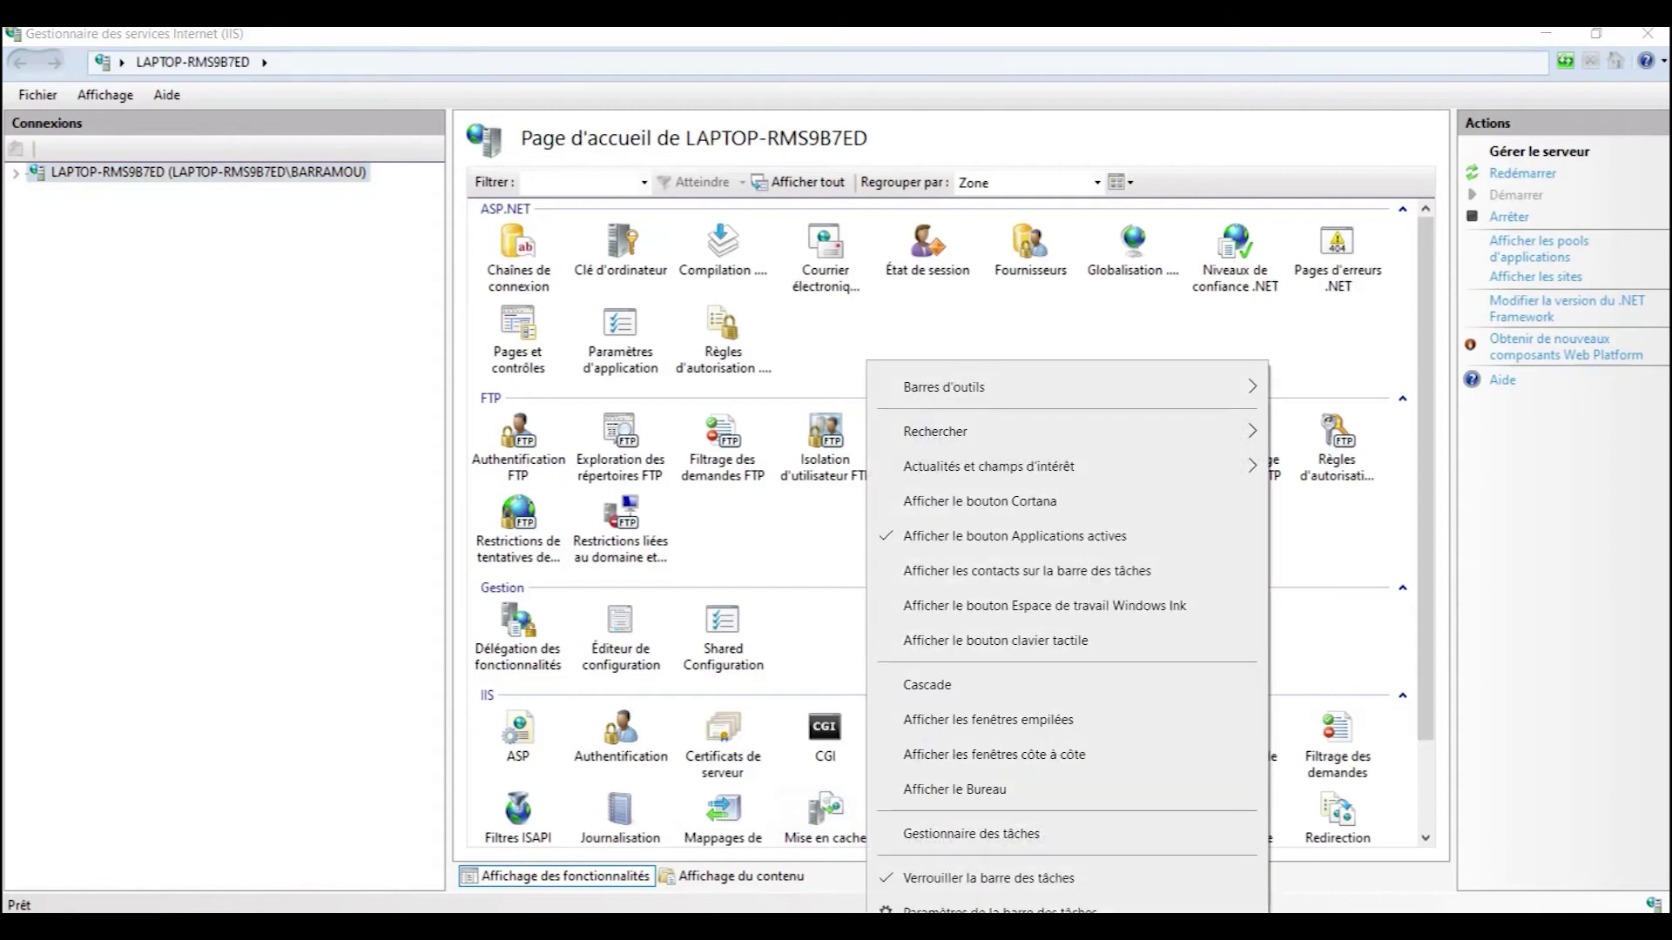
click(979, 792)
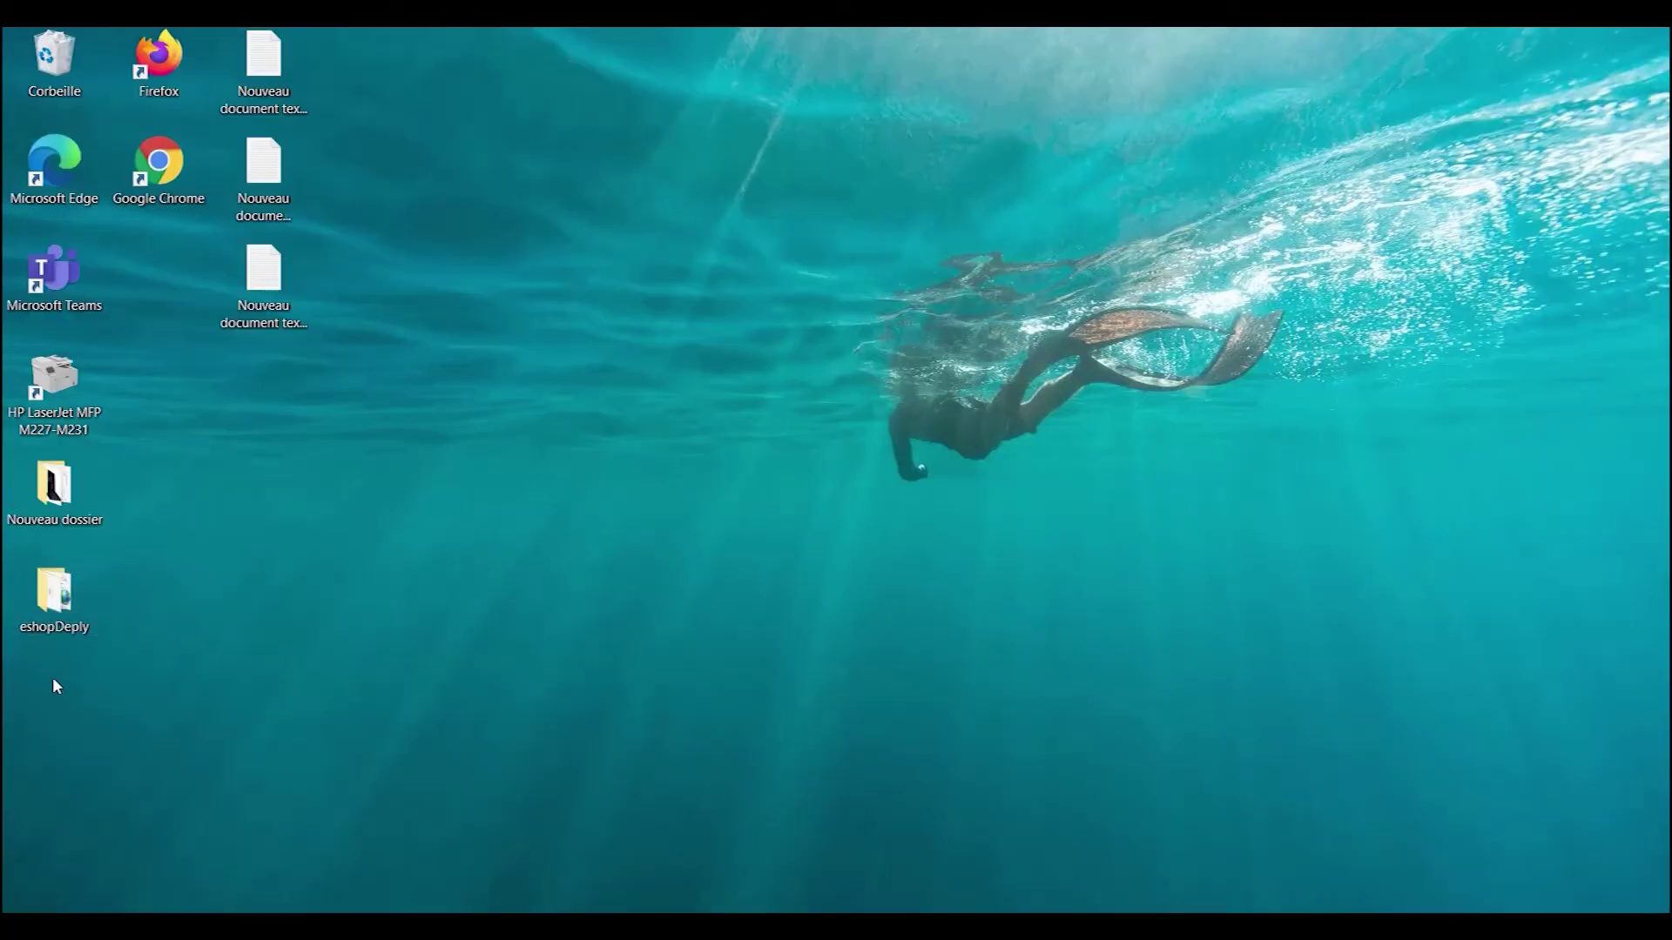
double_click(70, 620)
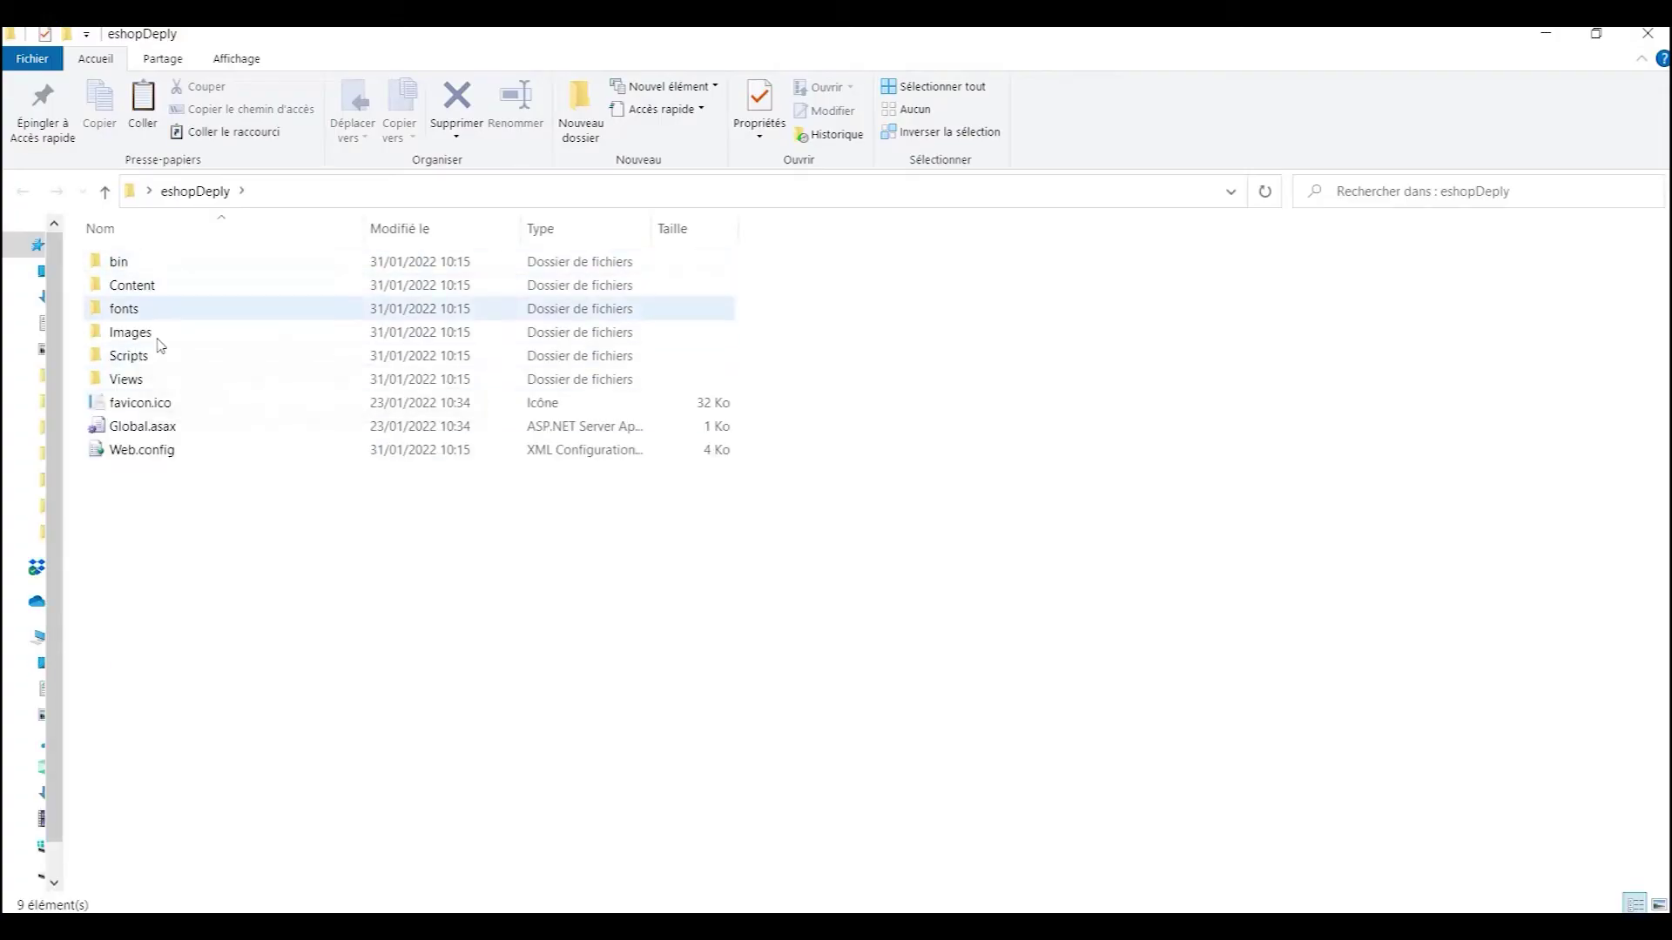
click(1639, 41)
right_click(60, 601)
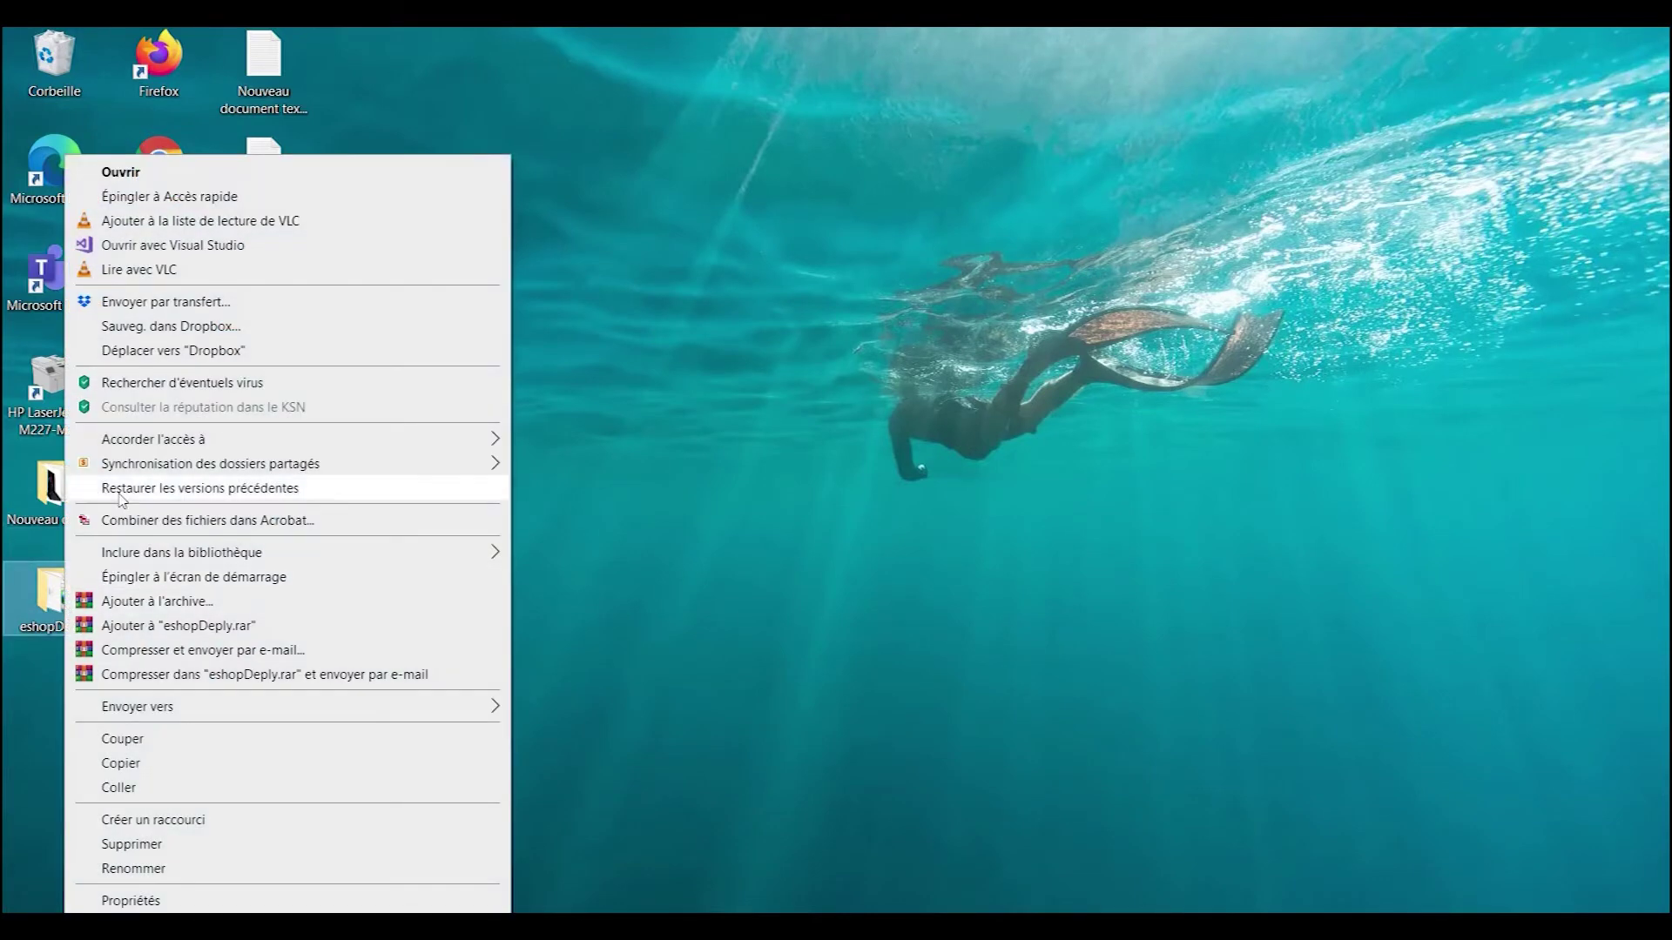
click(155, 788)
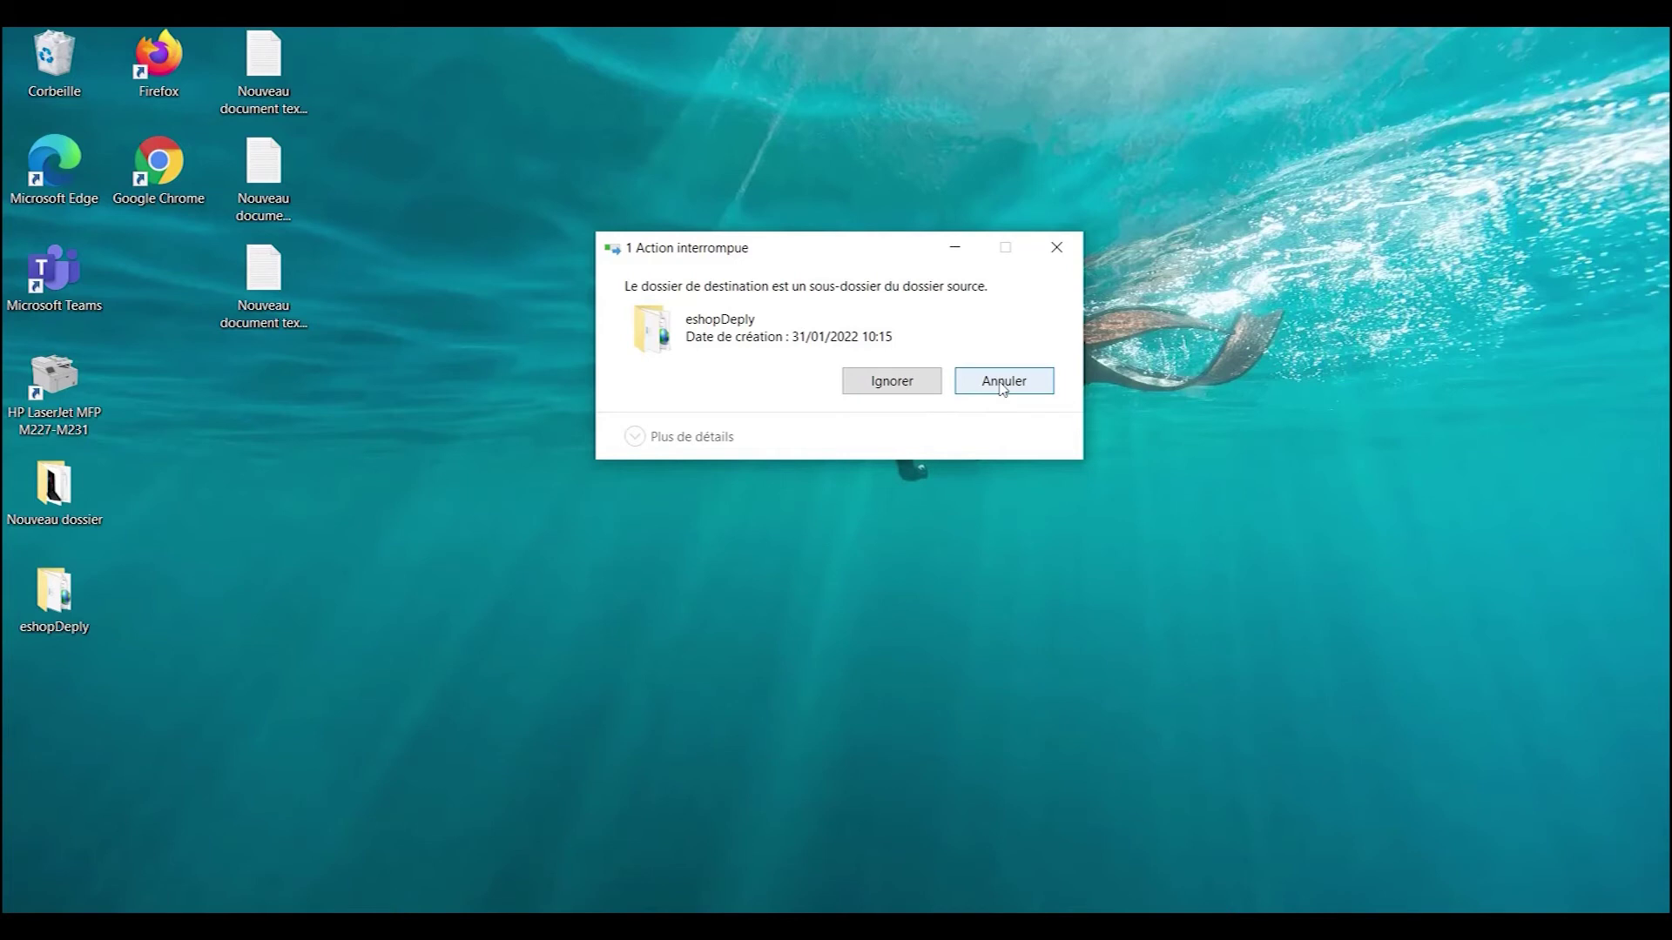
click(1003, 384)
Step: Copy the eshopDeply folder from the desktop and browse File Explorer to C:\inetpub\wwwroot
right_click(87, 604)
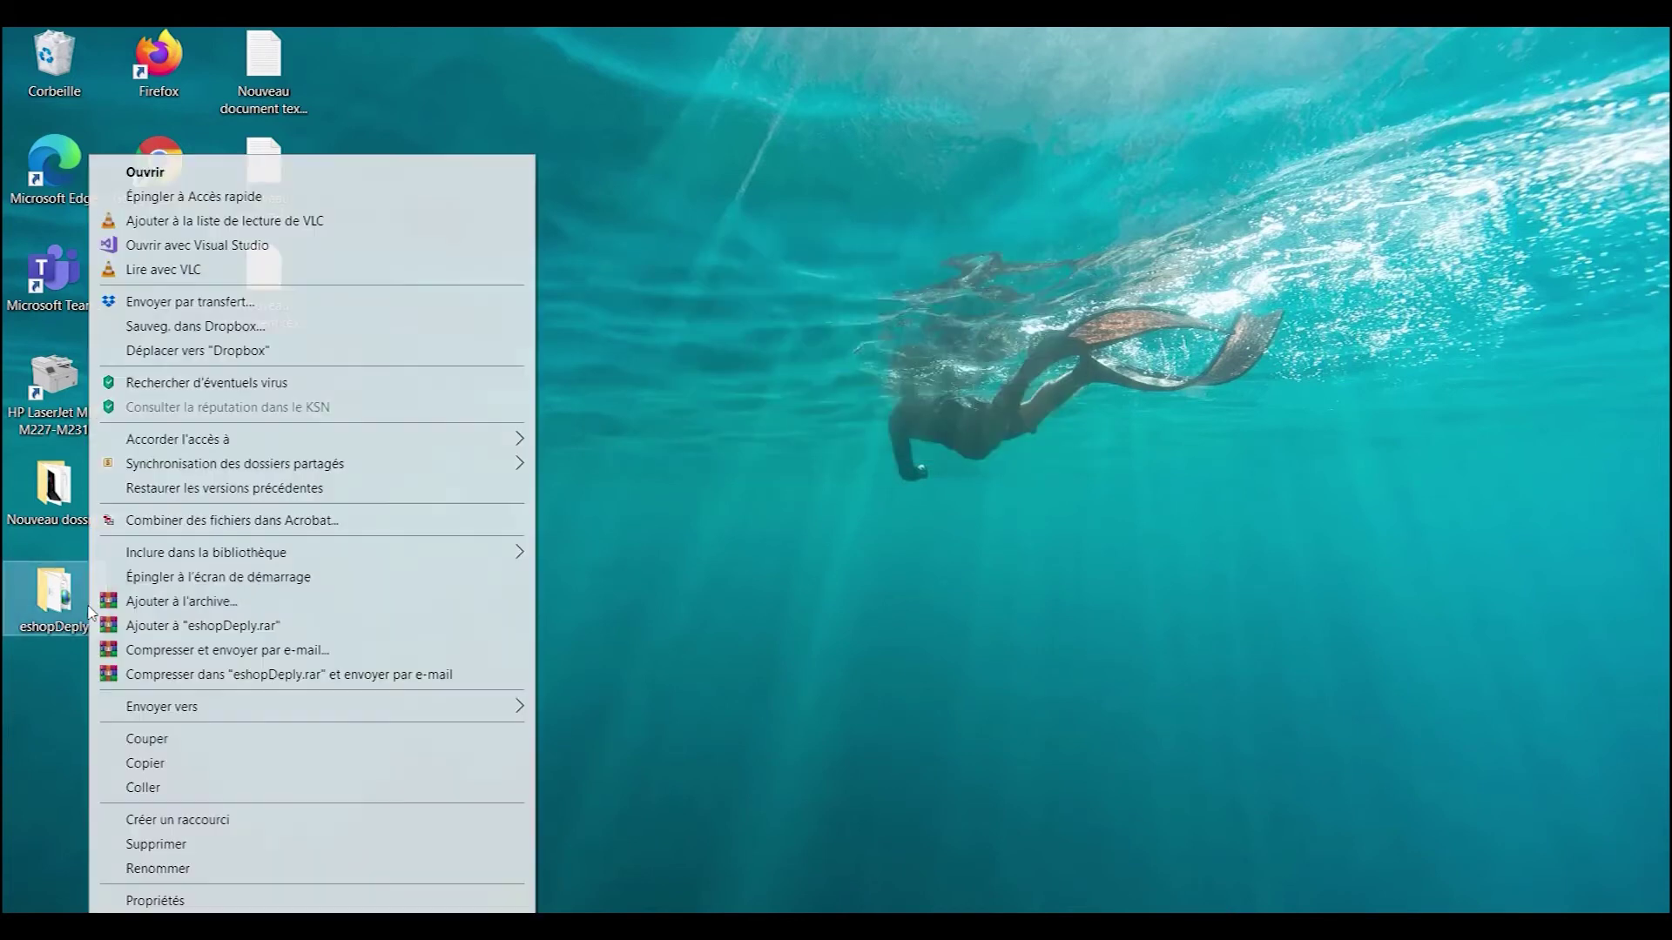
click(122, 761)
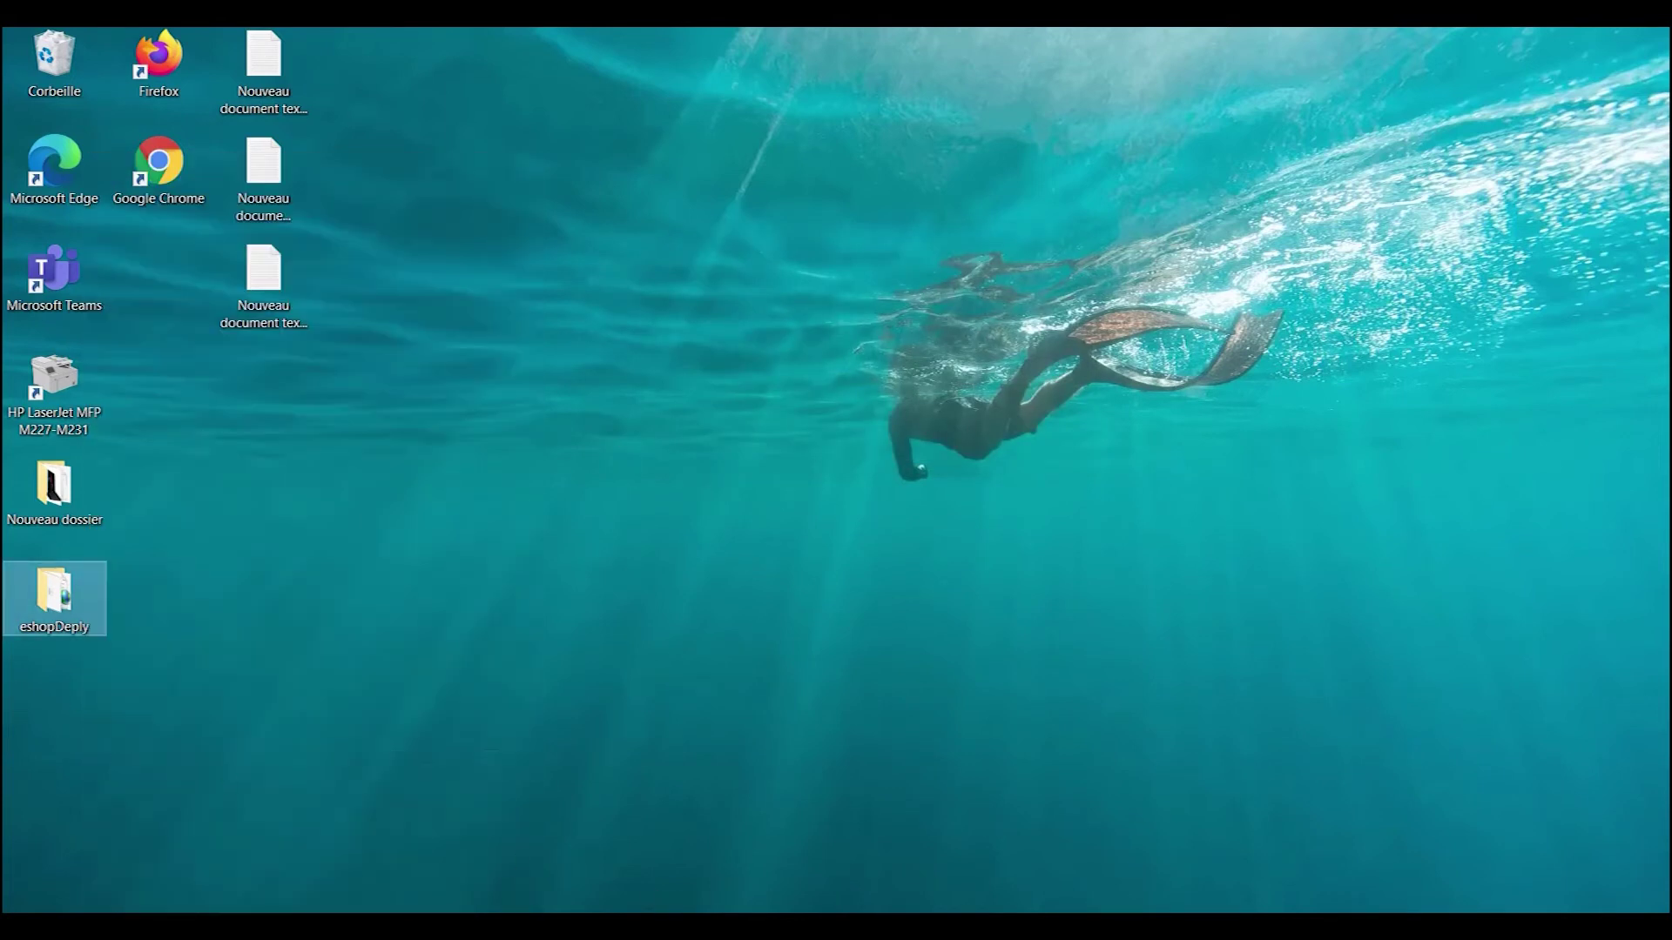
double_click(54, 592)
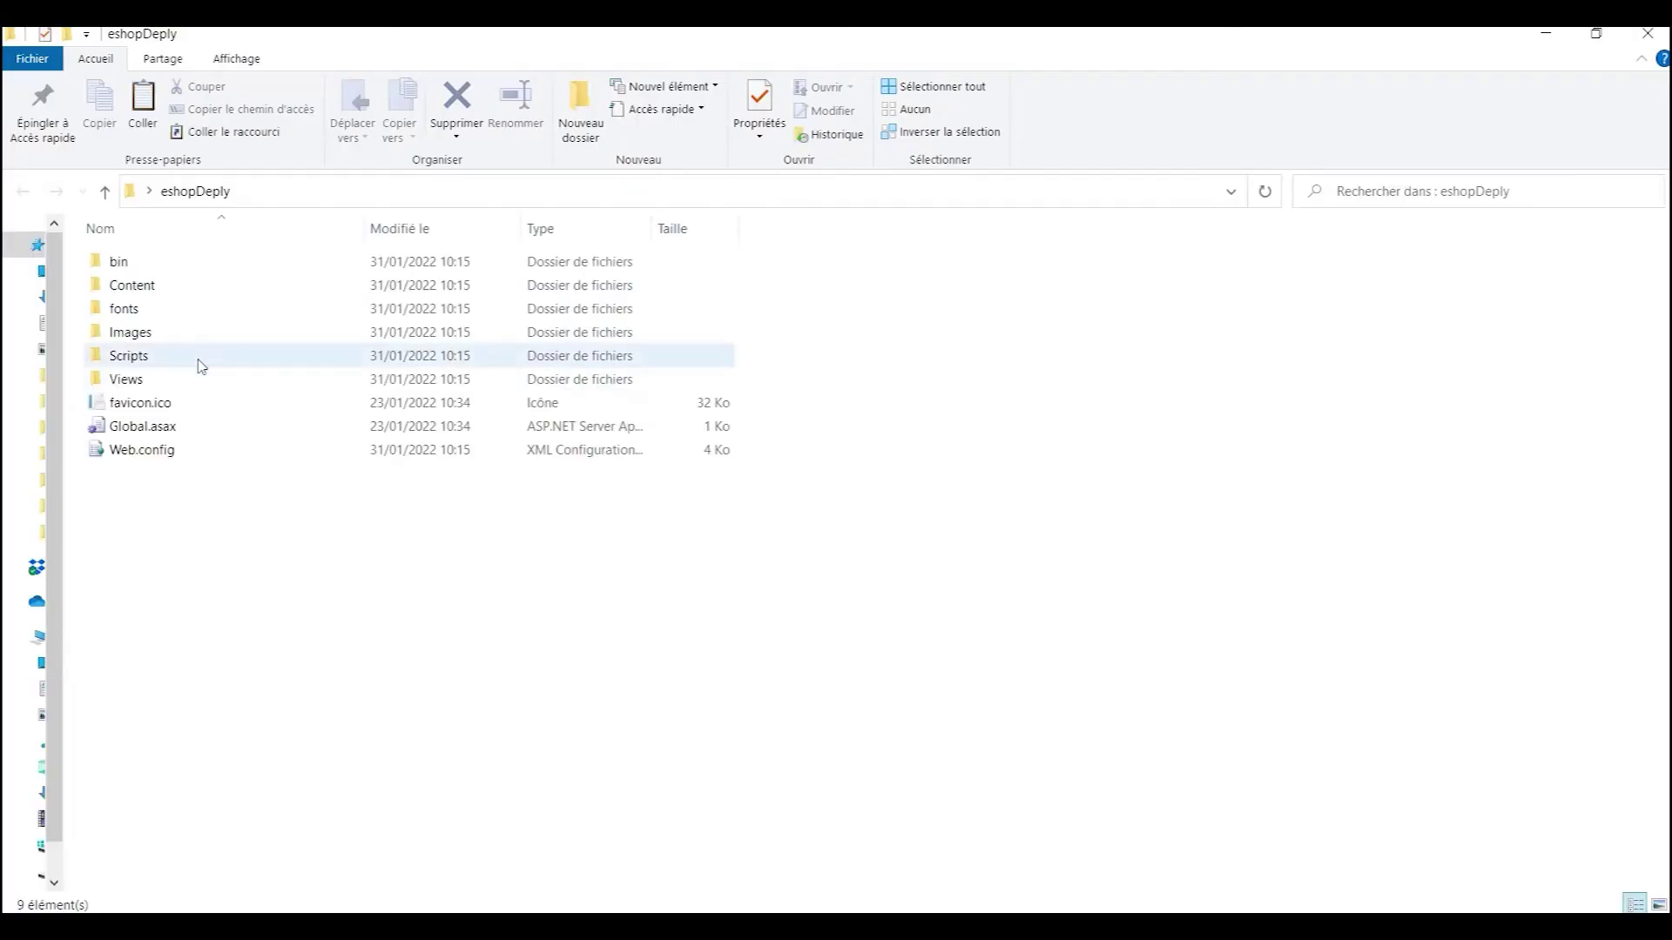
click(277, 190)
click(171, 191)
drag(168, 191, 511, 175)
key(BackSpace)
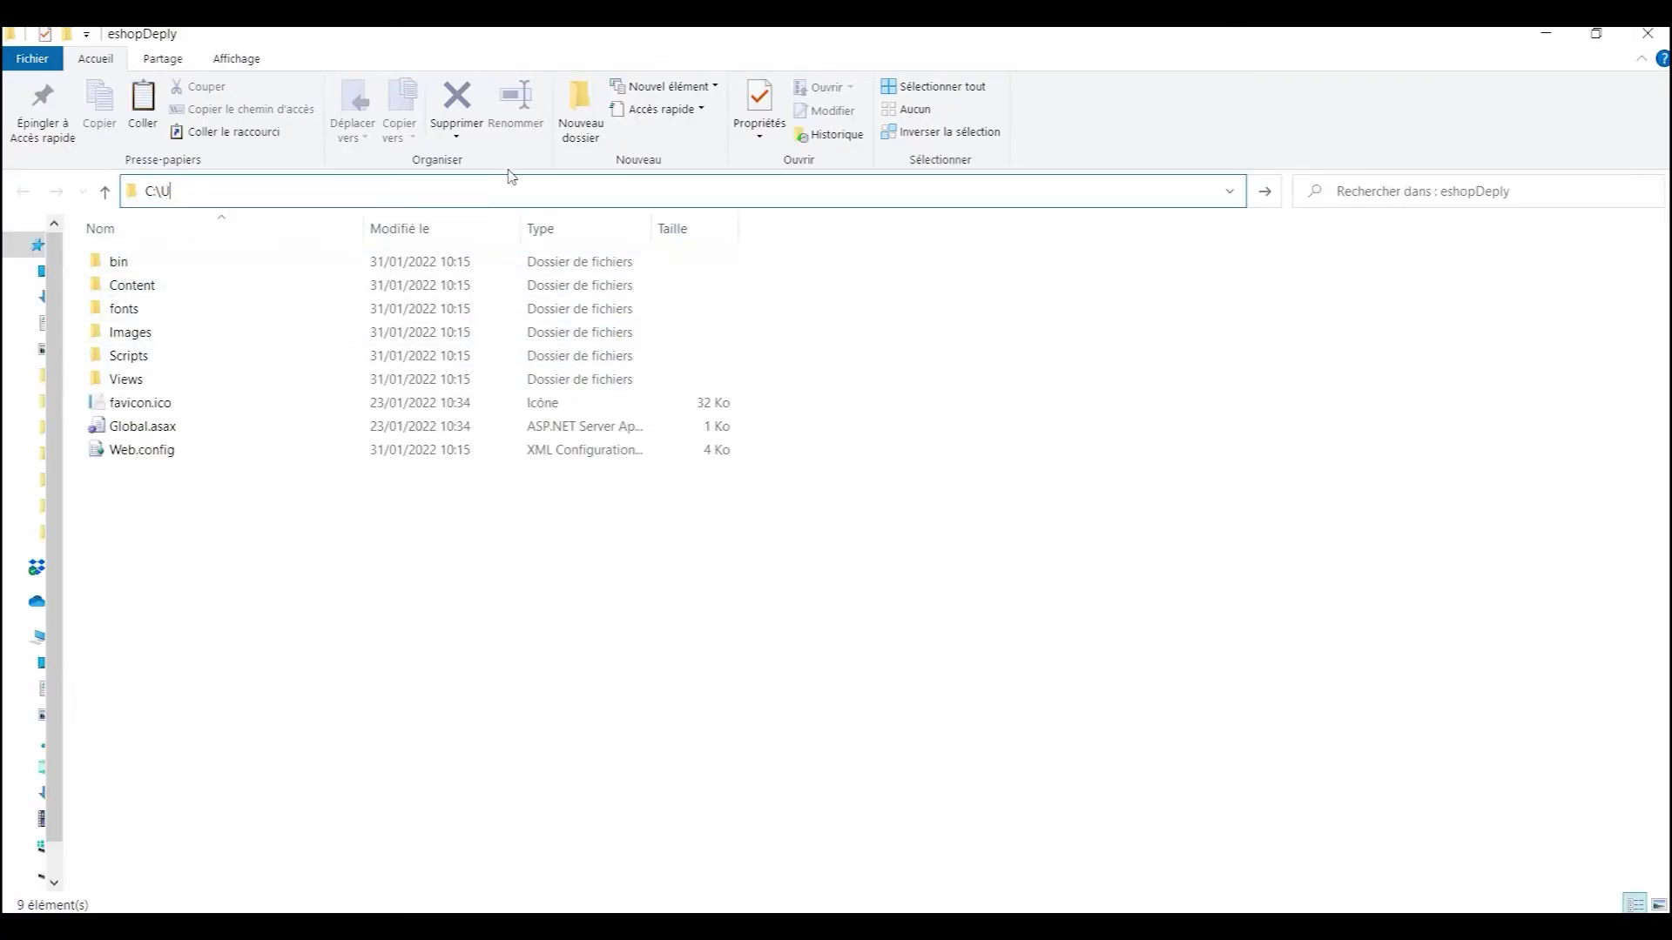
key(Return)
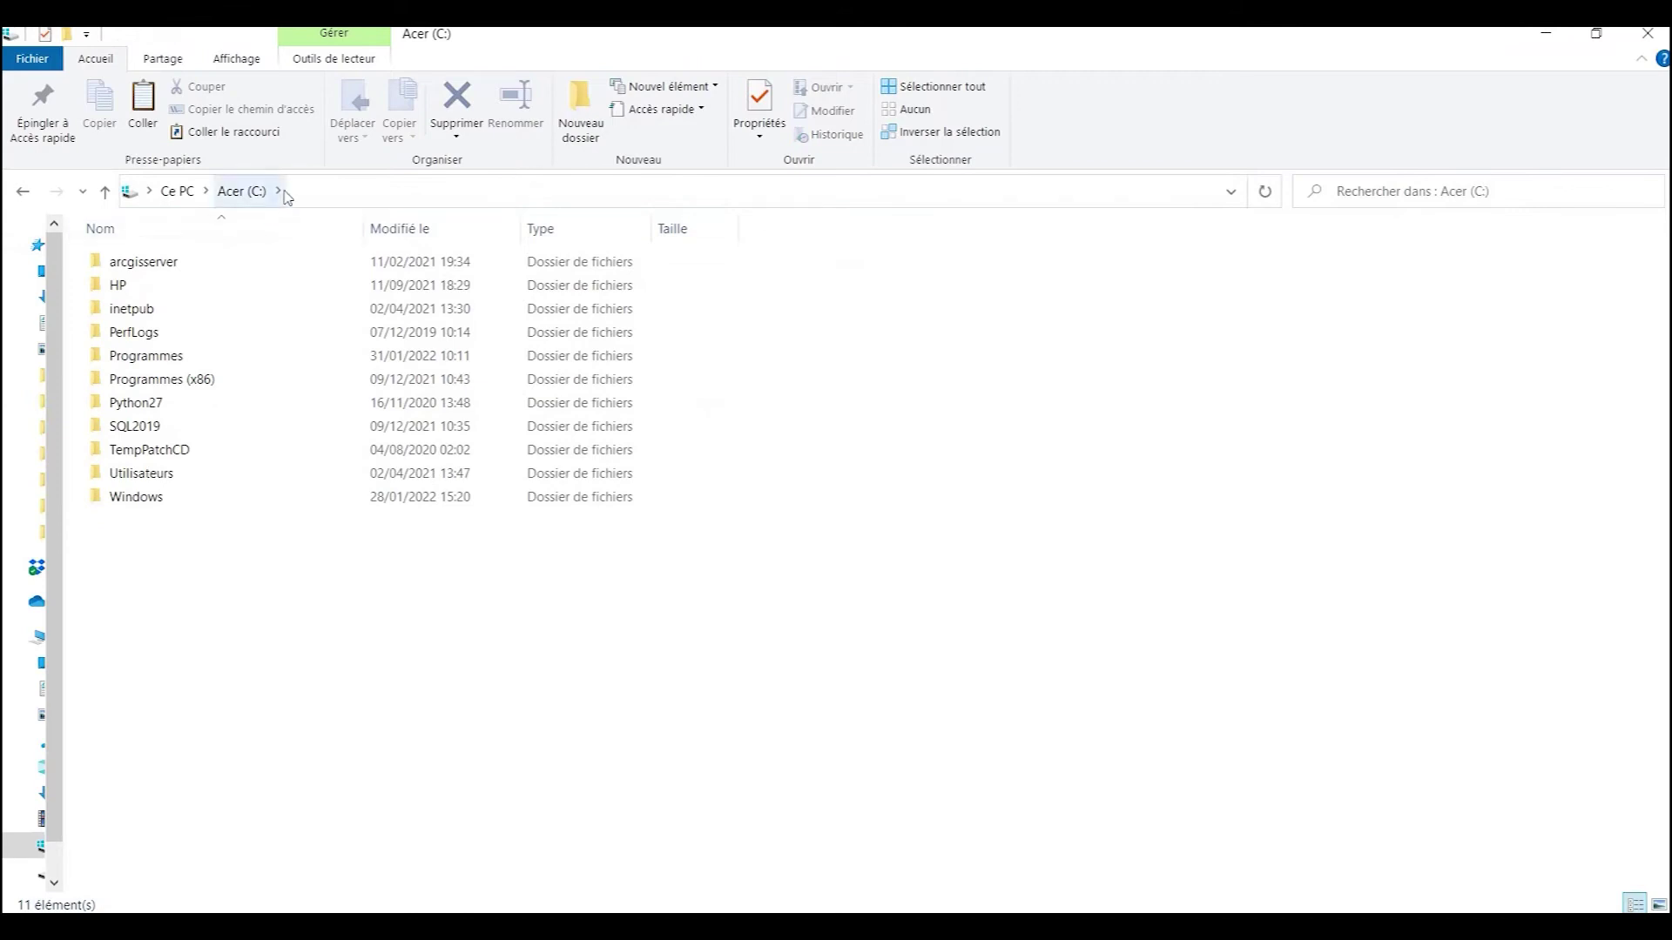
double_click(123, 311)
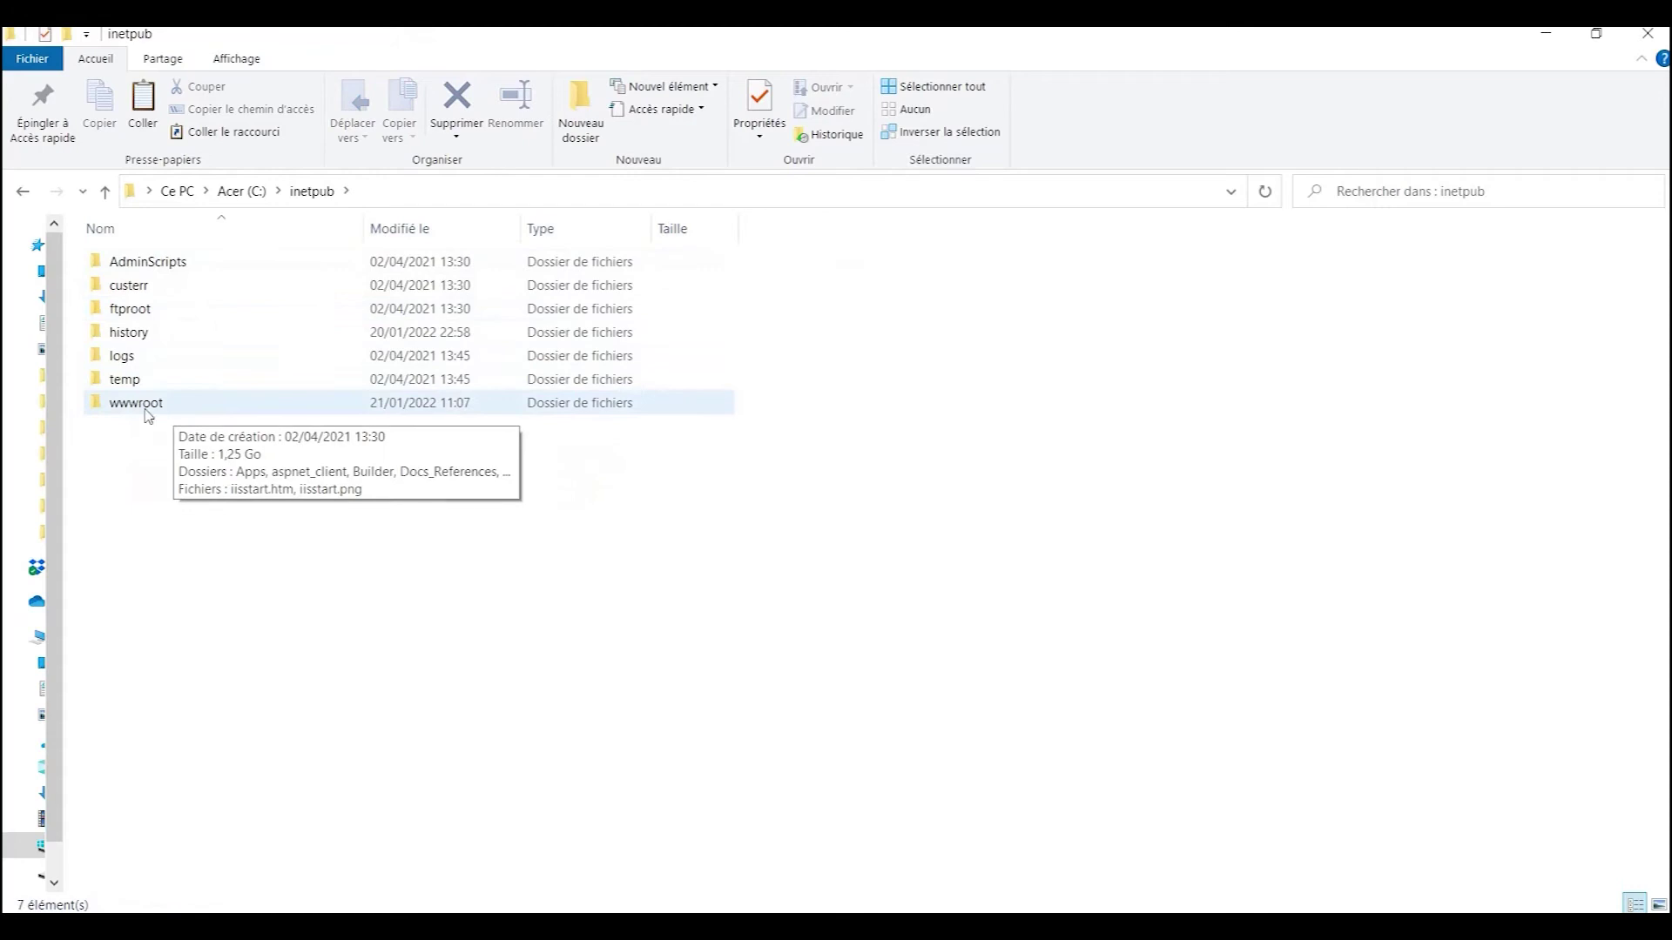
double_click(236, 407)
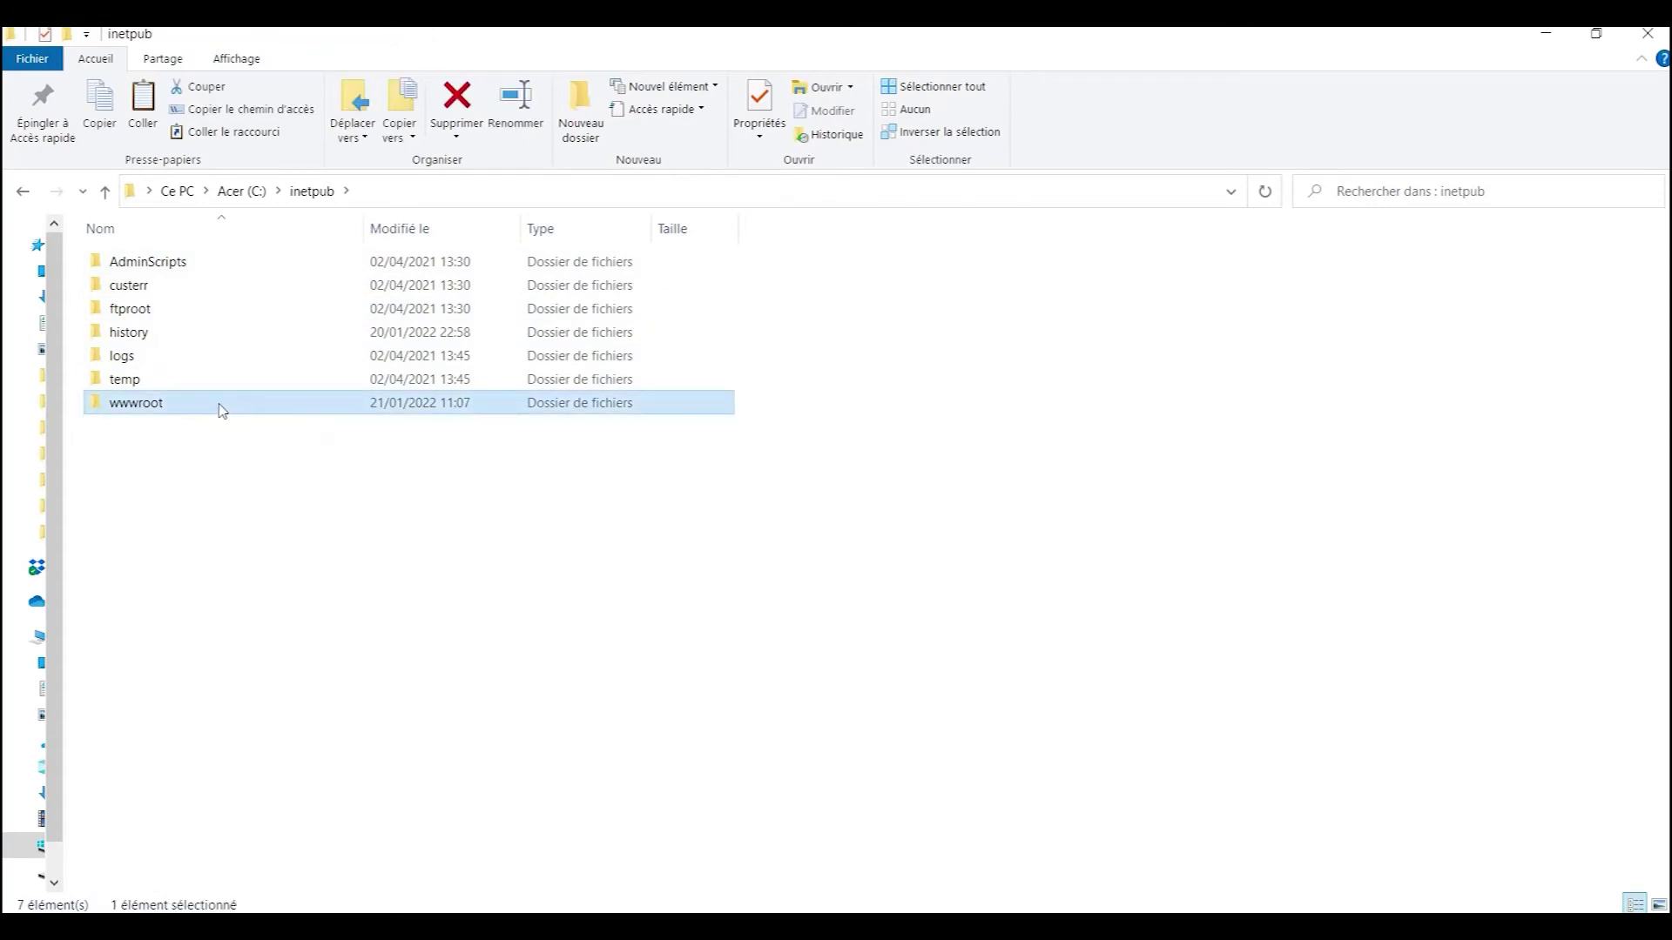
Step: Paste the eshopDeply folder into wwwroot with administrator rights, then check its contents and return to wwwroot
click(515, 186)
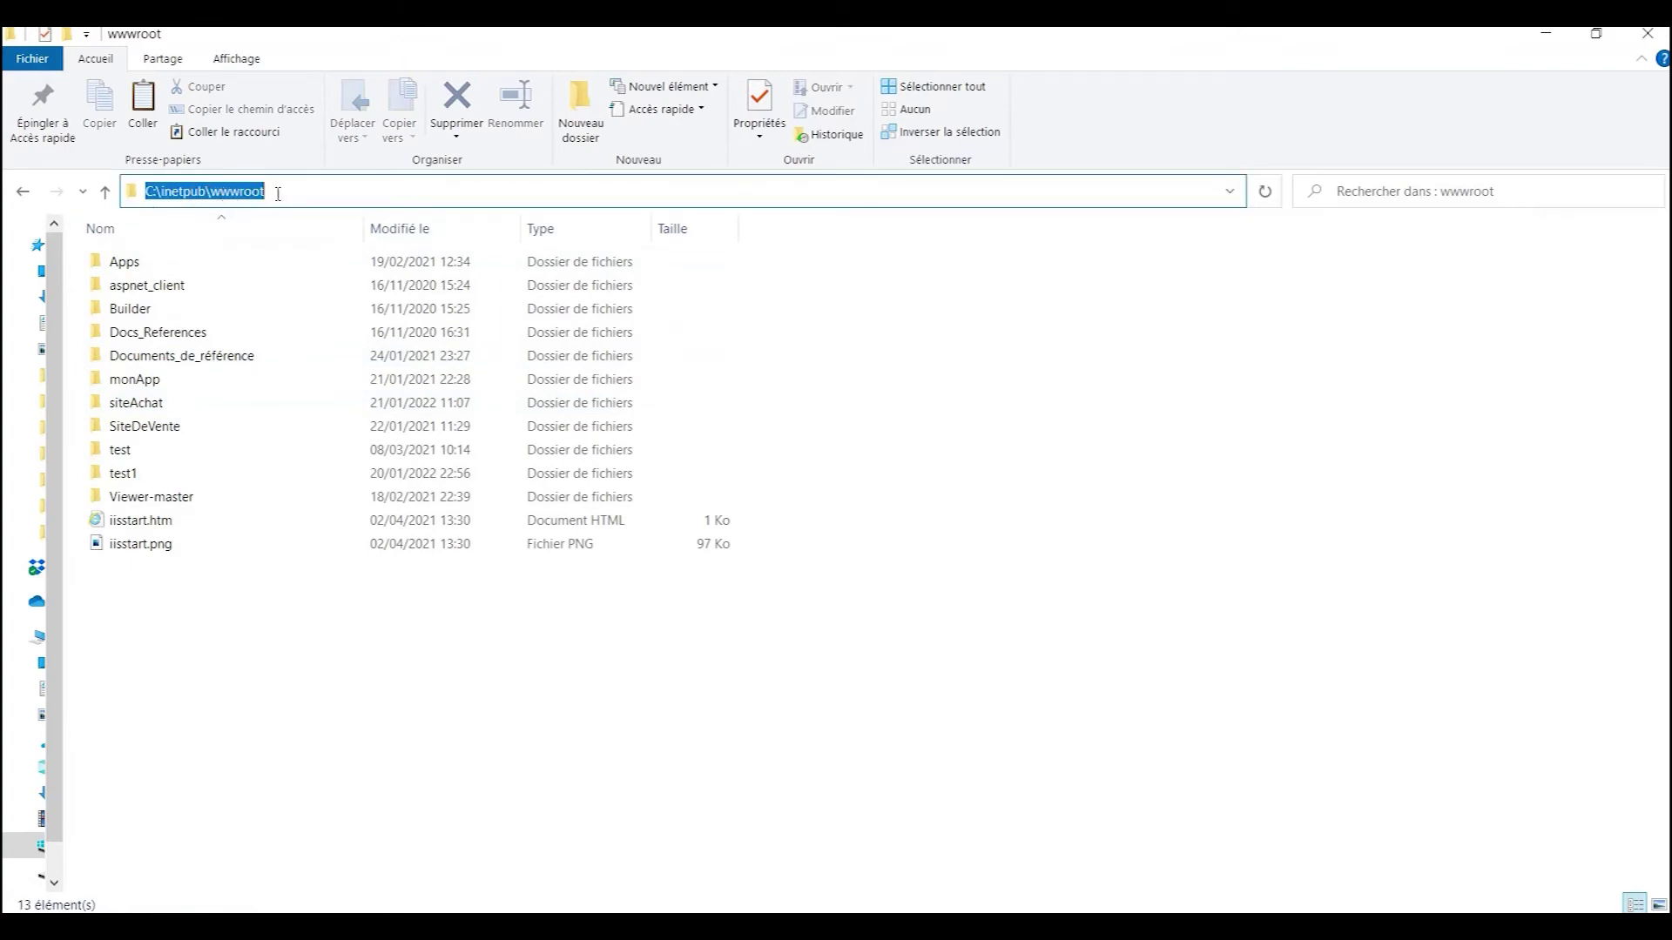
click(322, 191)
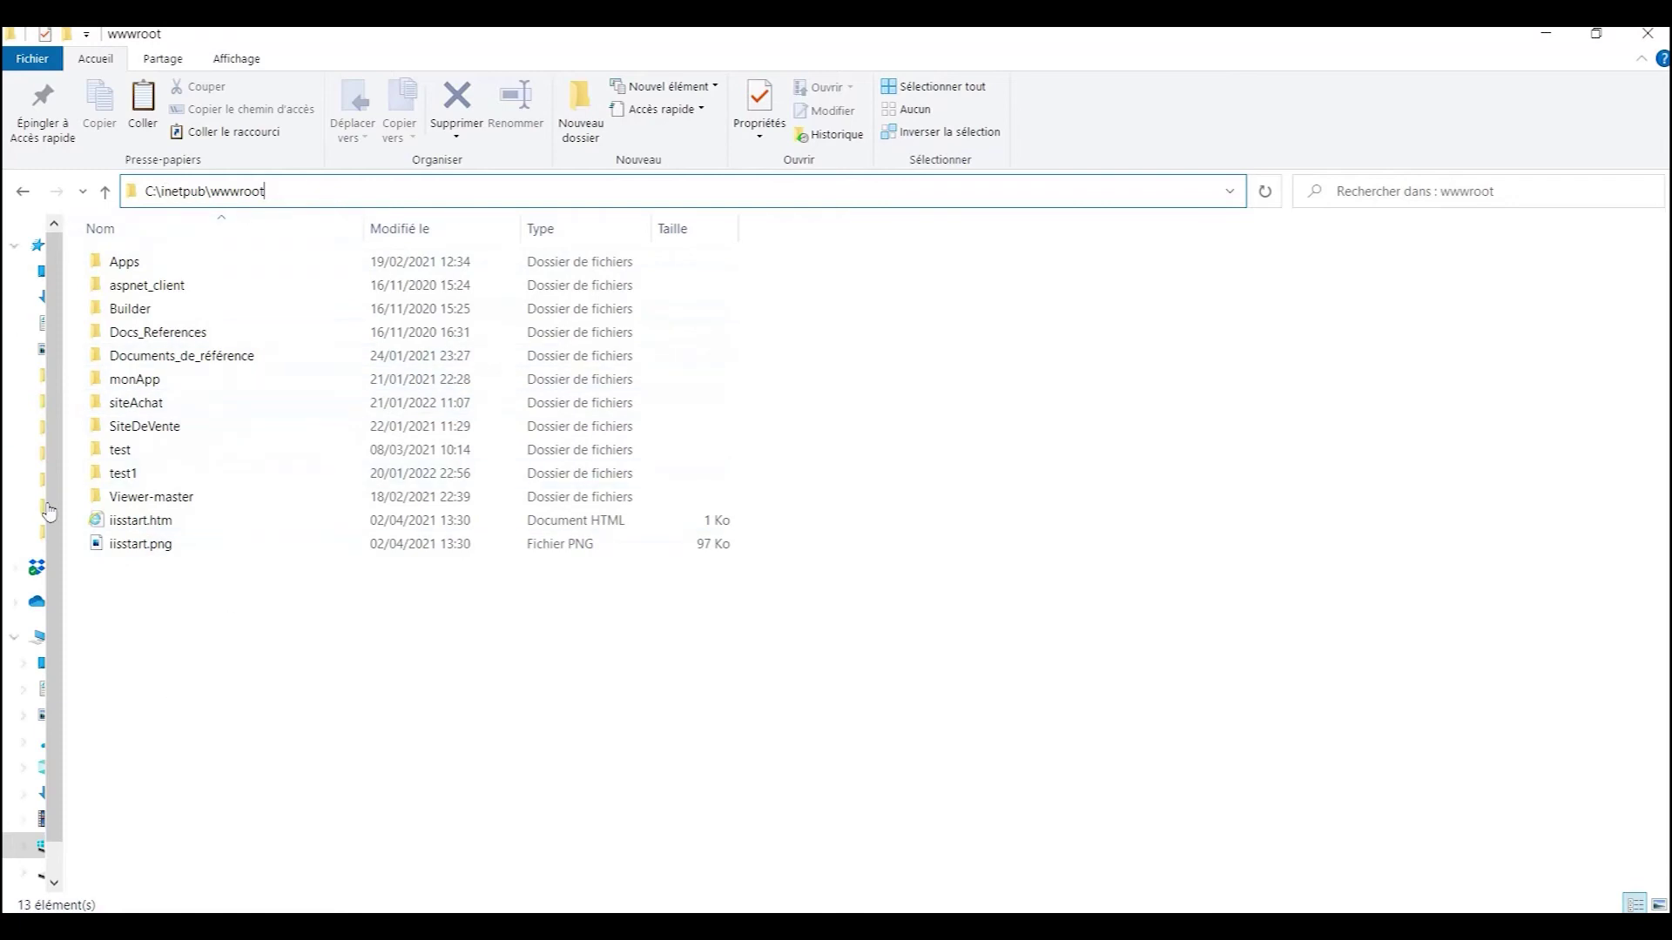
right_click(151, 621)
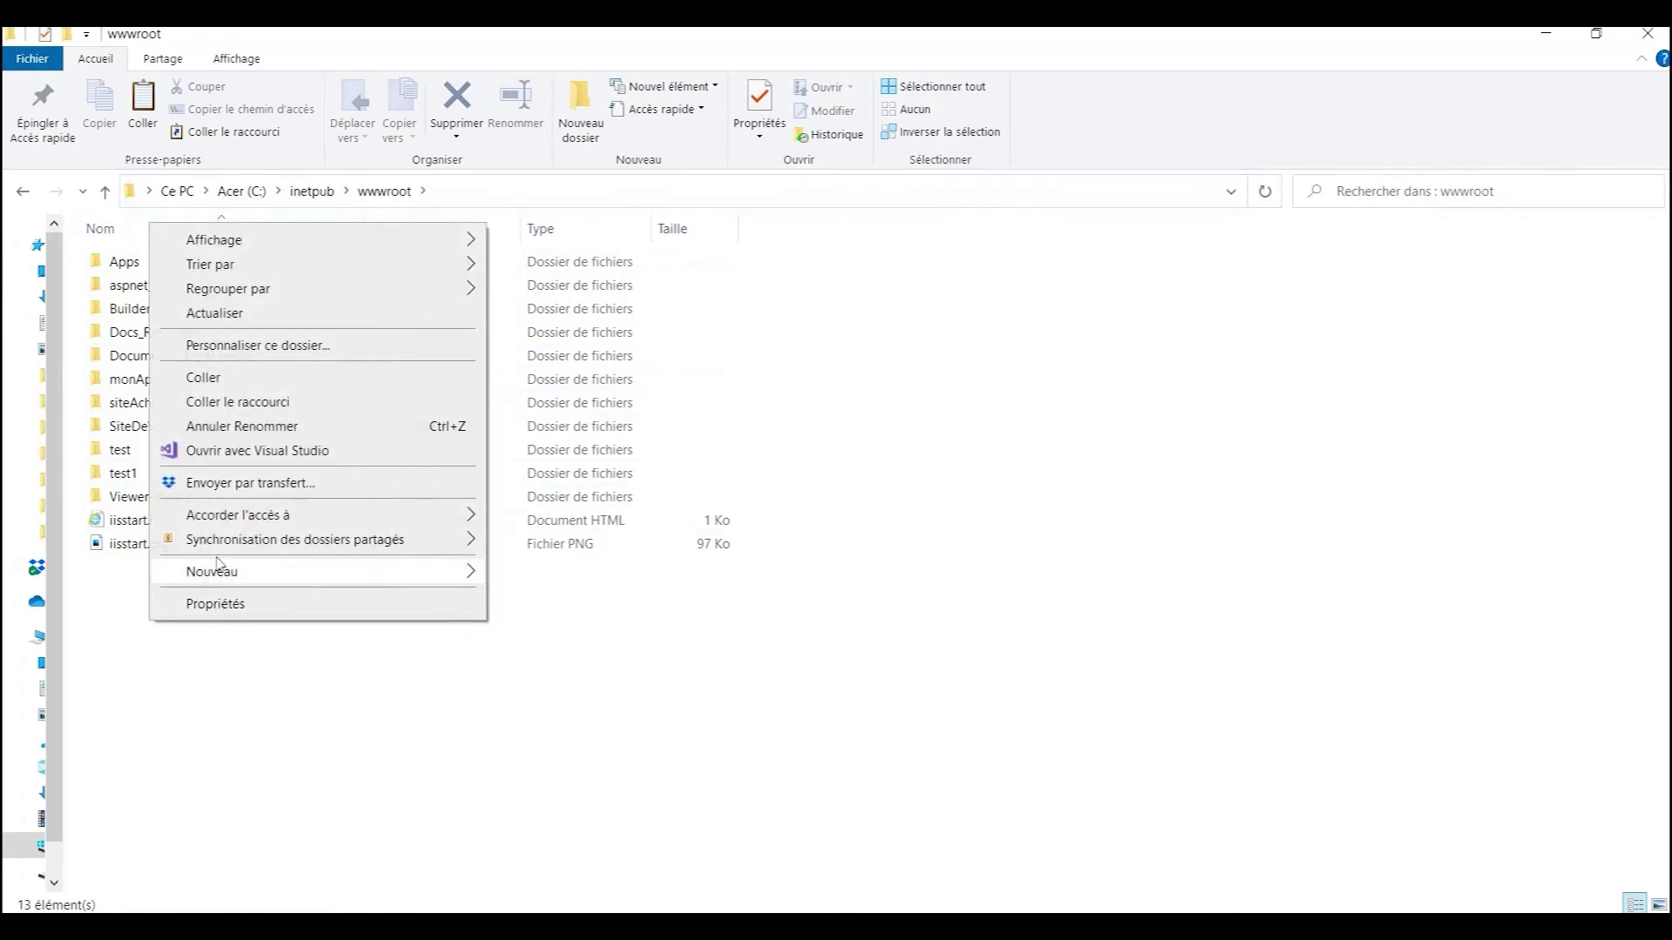
click(222, 379)
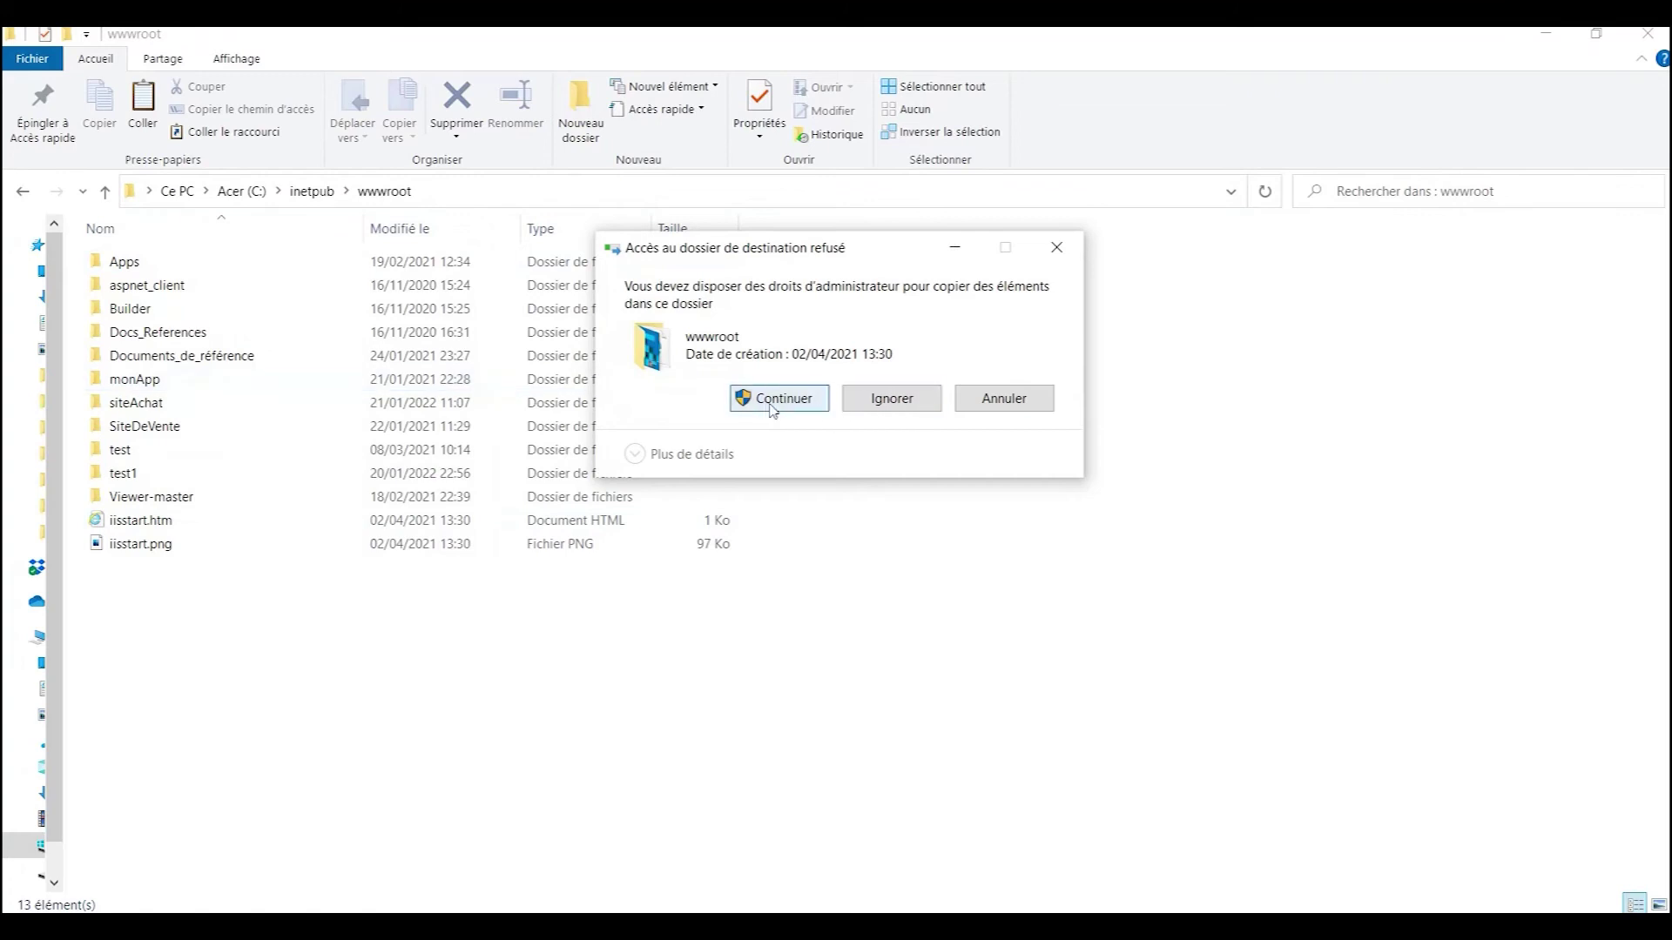
click(772, 406)
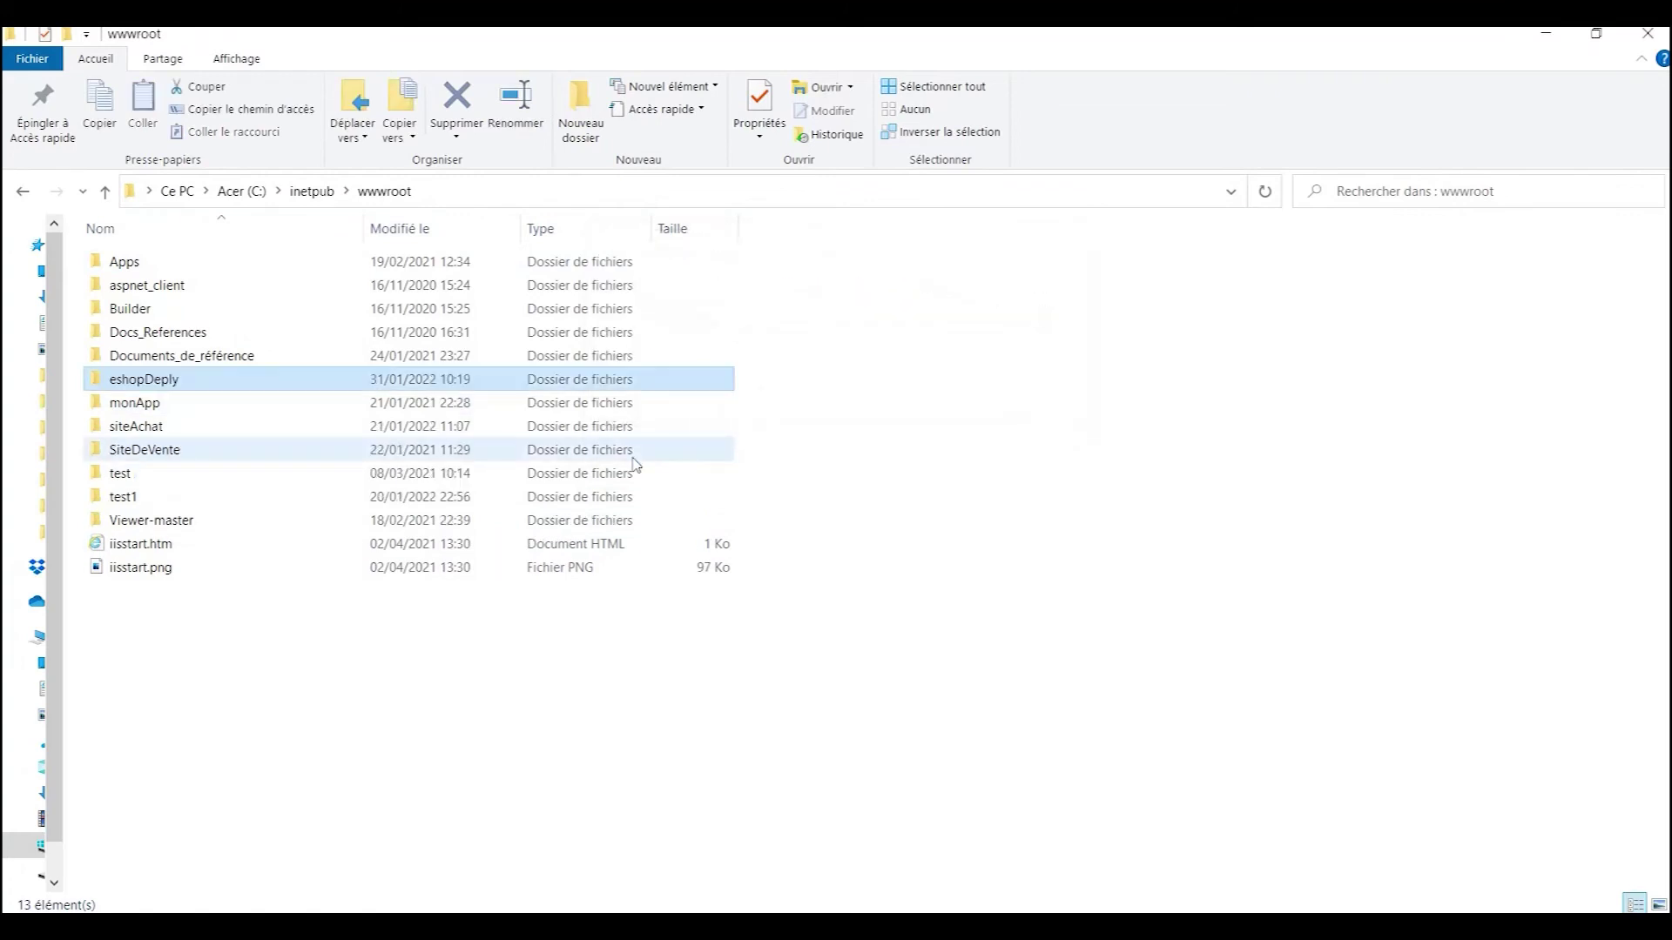
double_click(146, 383)
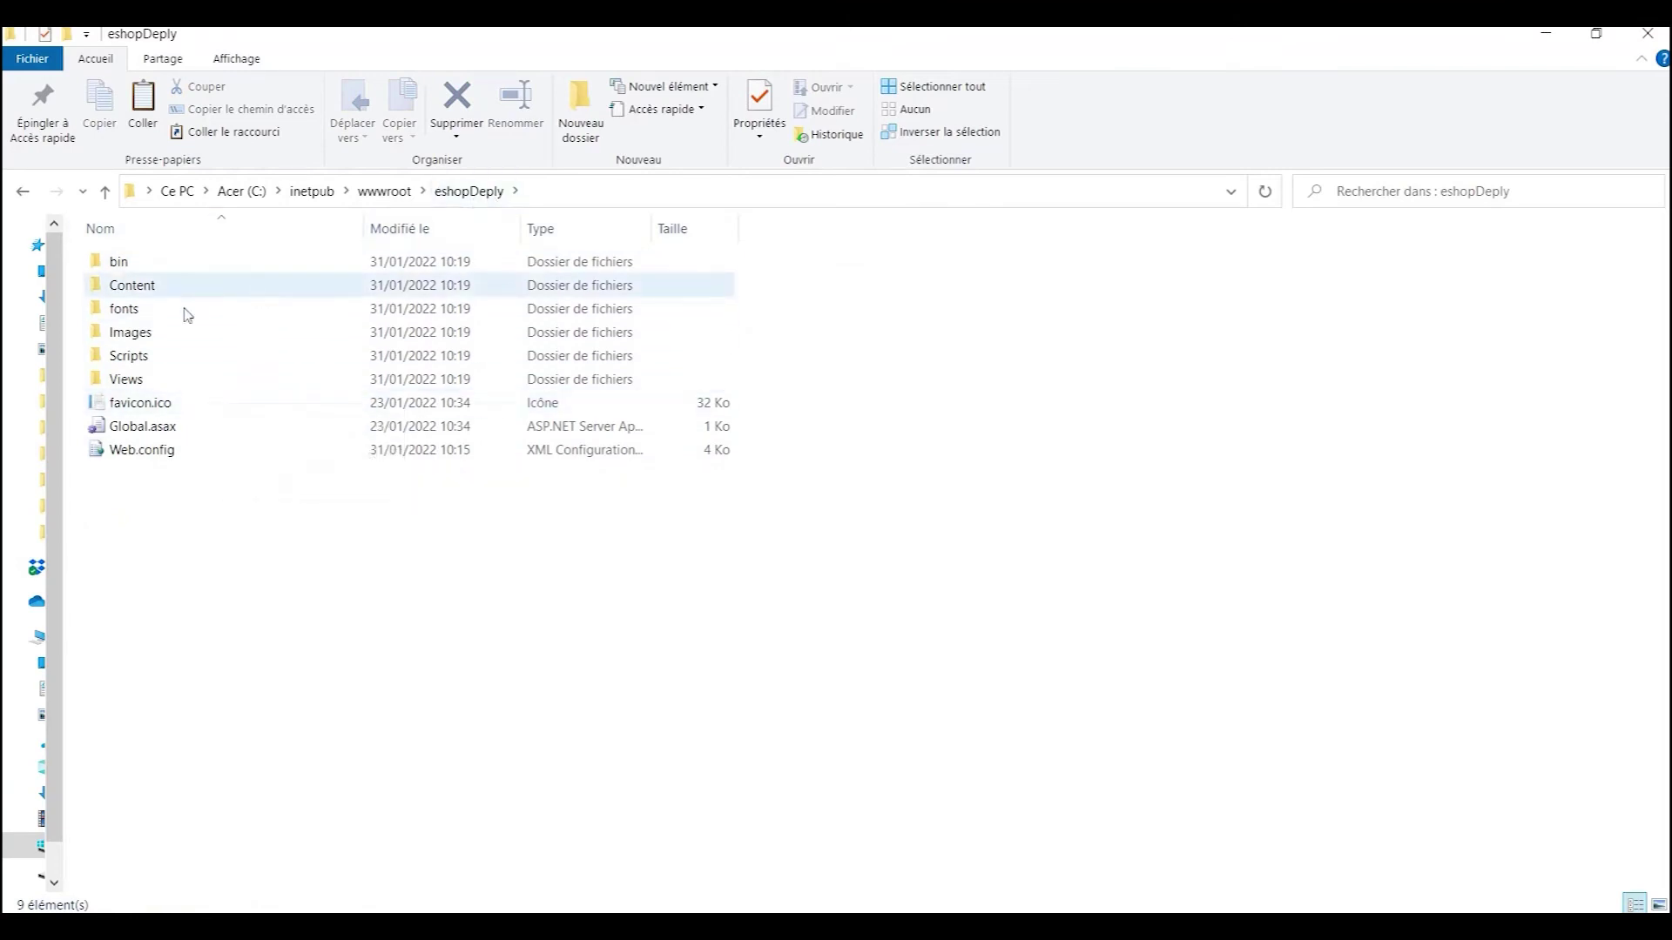
click(386, 192)
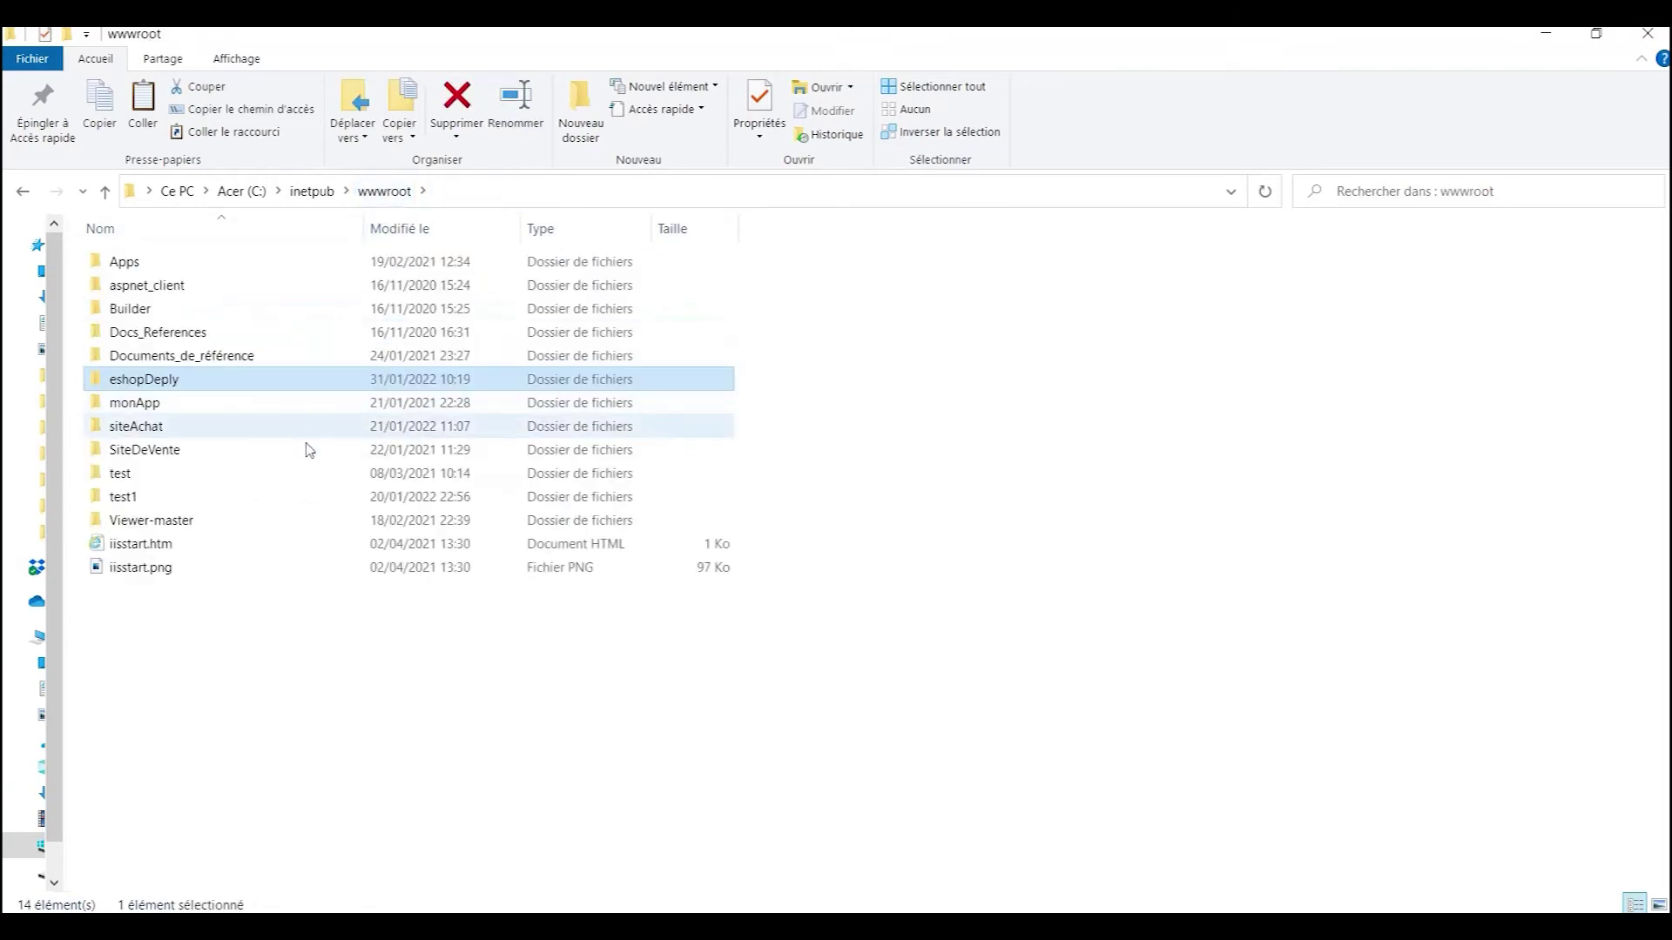
Step: Rename the eshopDeply folder in wwwroot as eshopDeploy, granting administrator rights
click(181, 385)
click(214, 390)
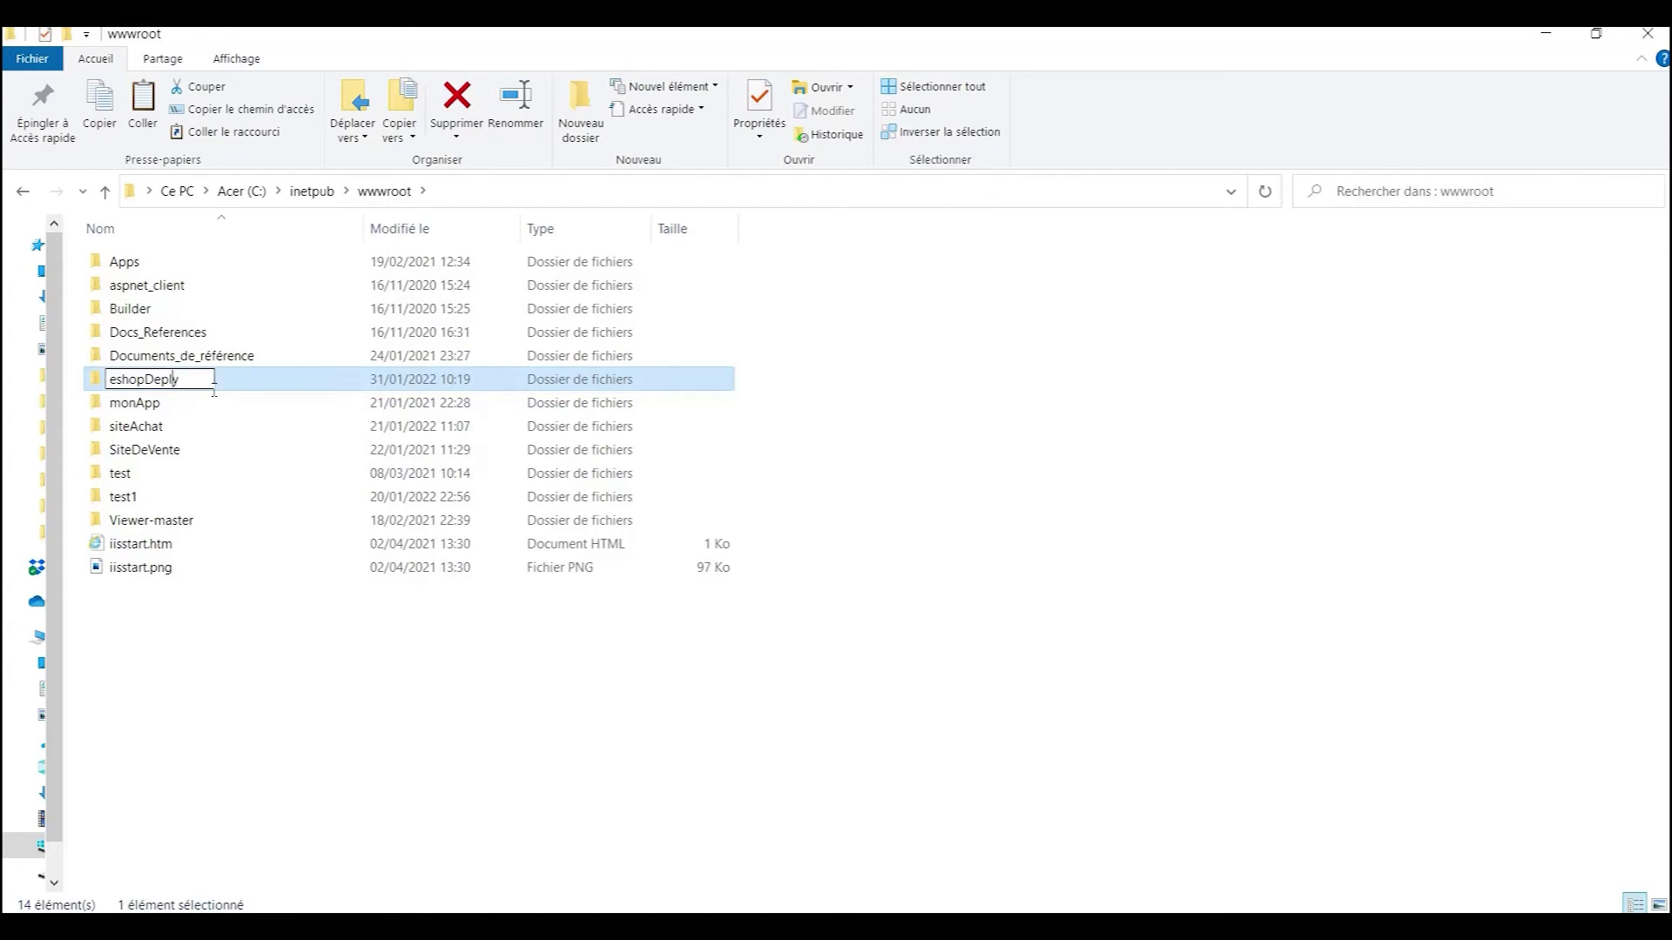
key(Left)
text(o)
key(Return)
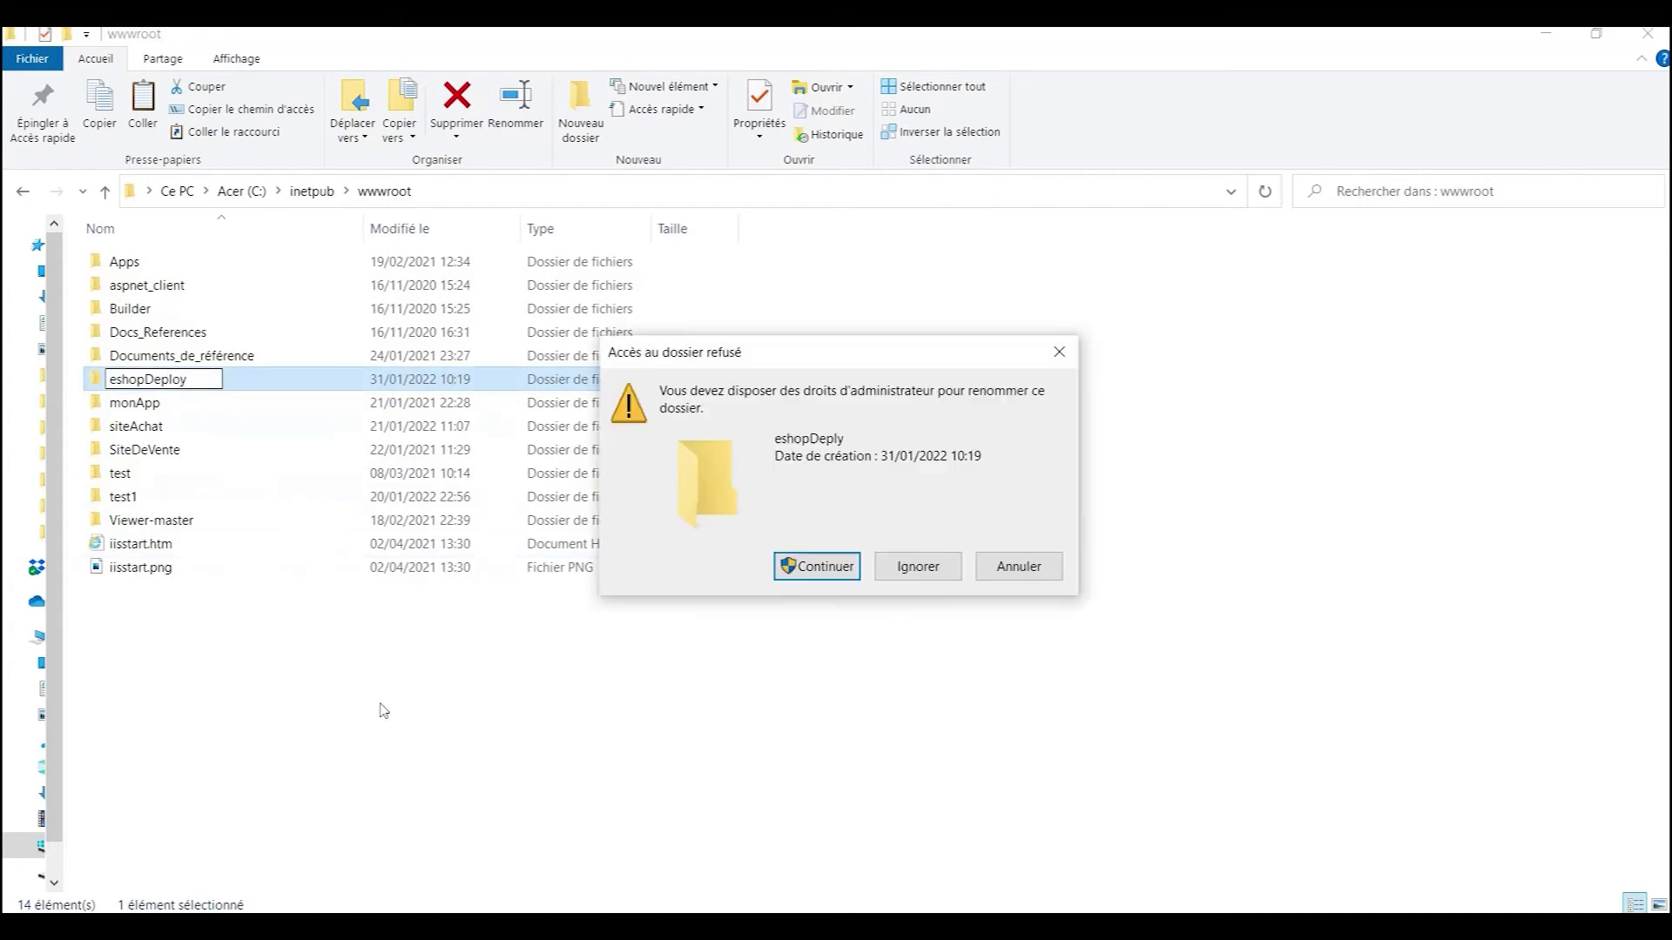
click(814, 575)
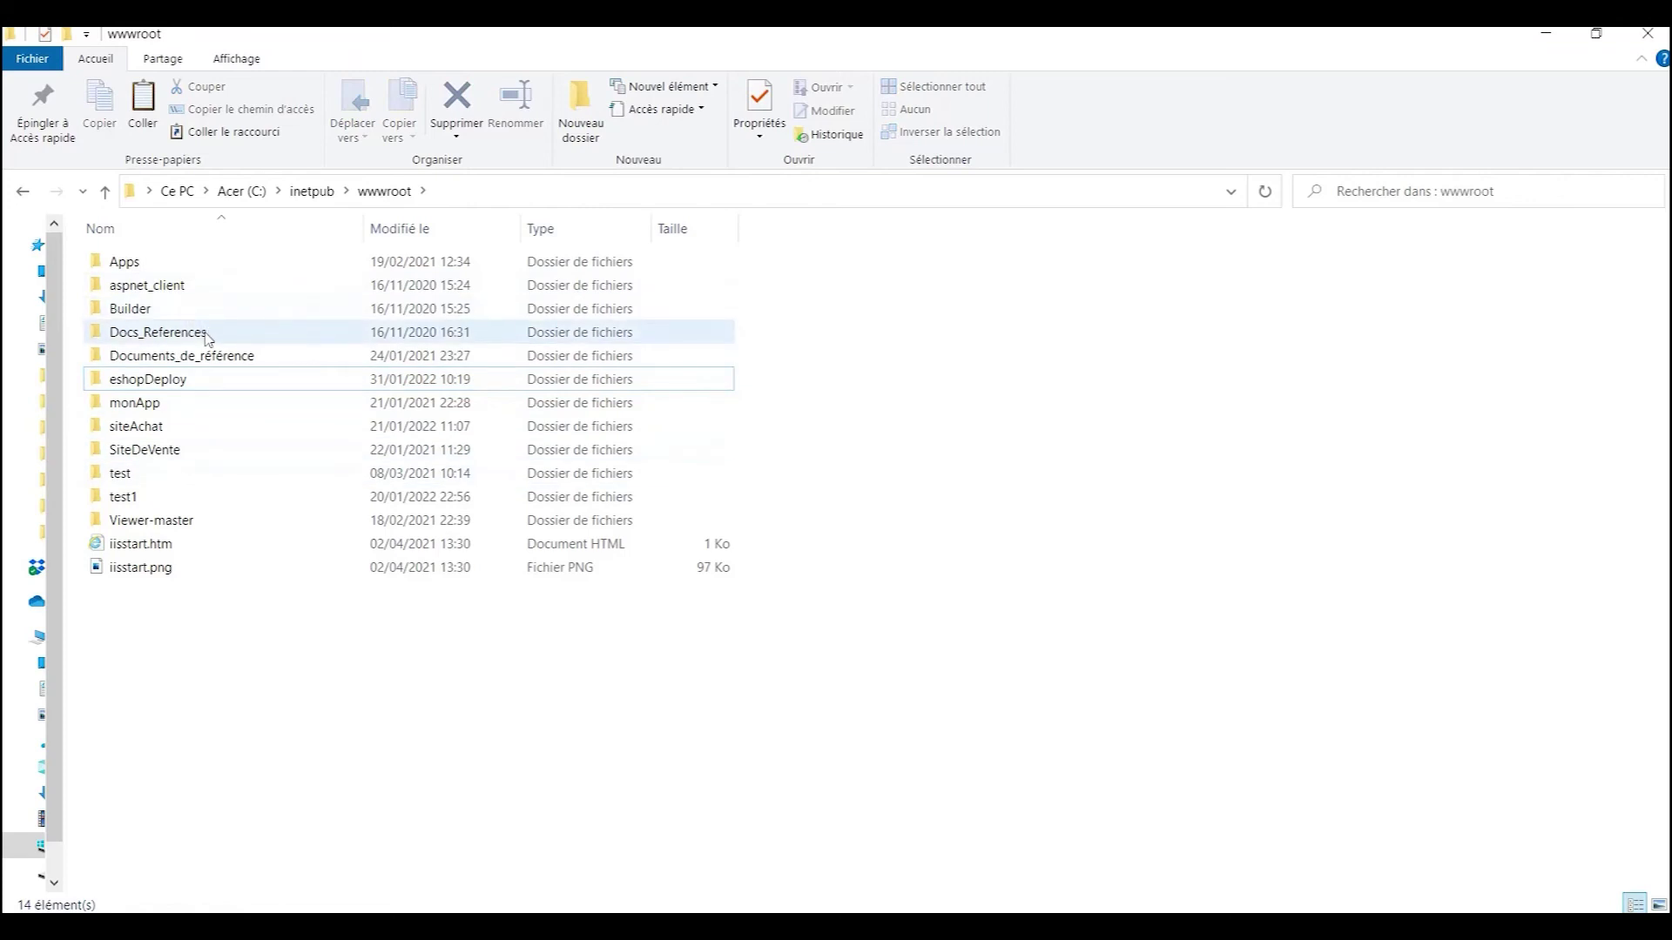
Step: Switch to IIS Manager and expand the server, Sites and Default Web Site to list the hosted folders
key(alt+Tab)
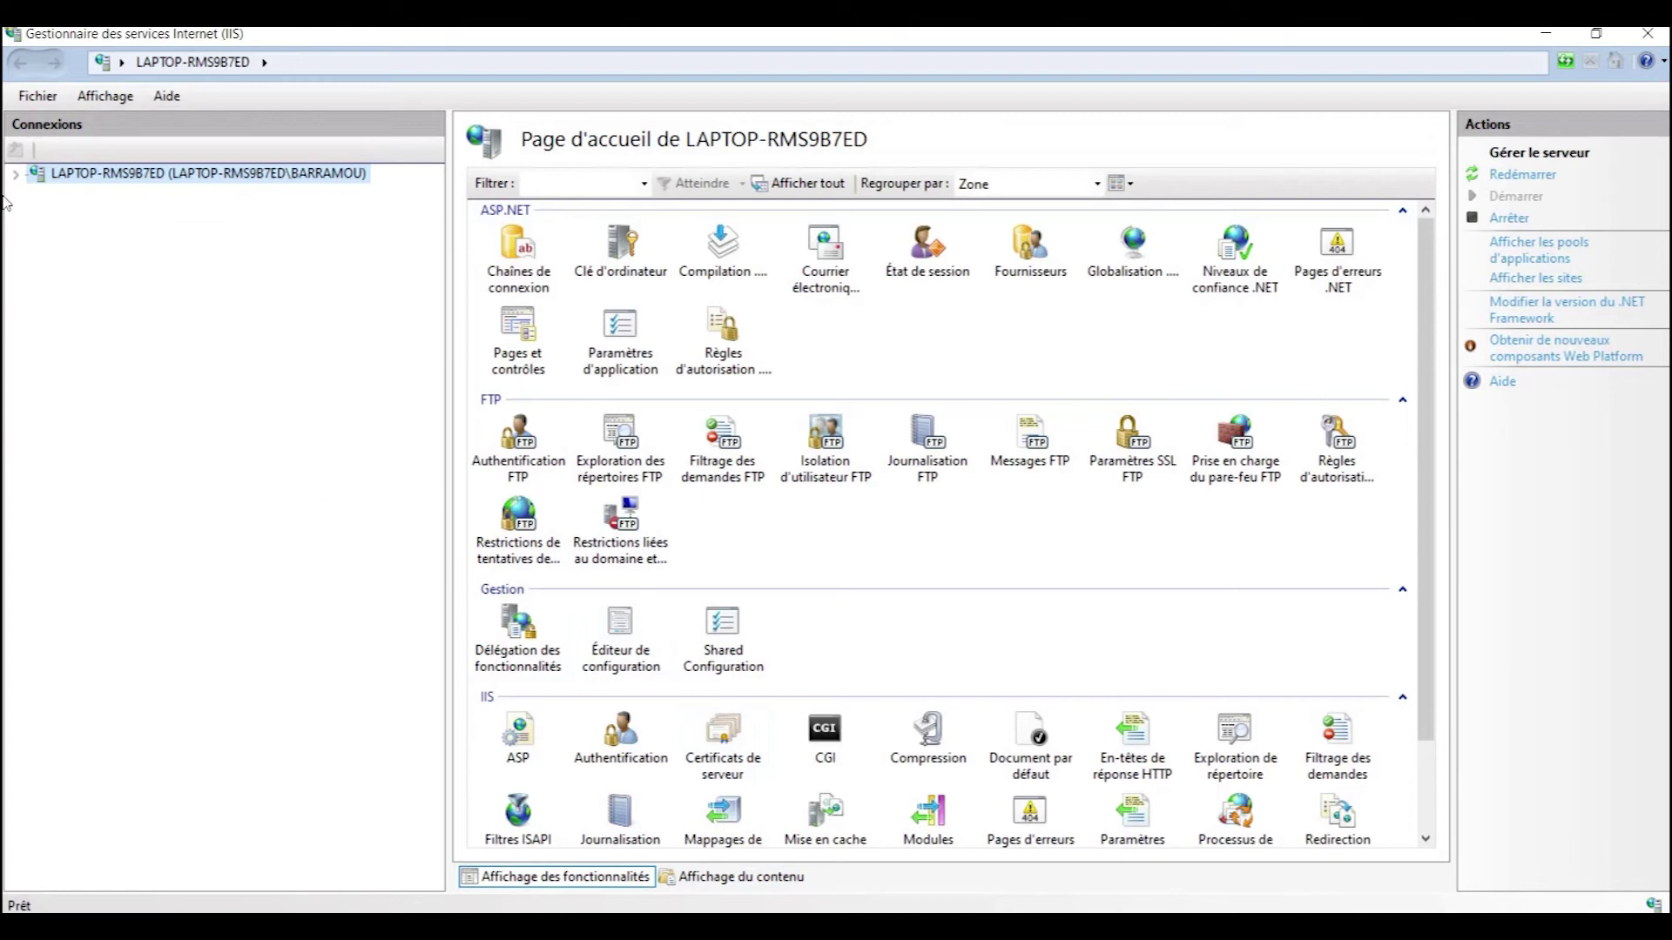
click(16, 174)
click(37, 214)
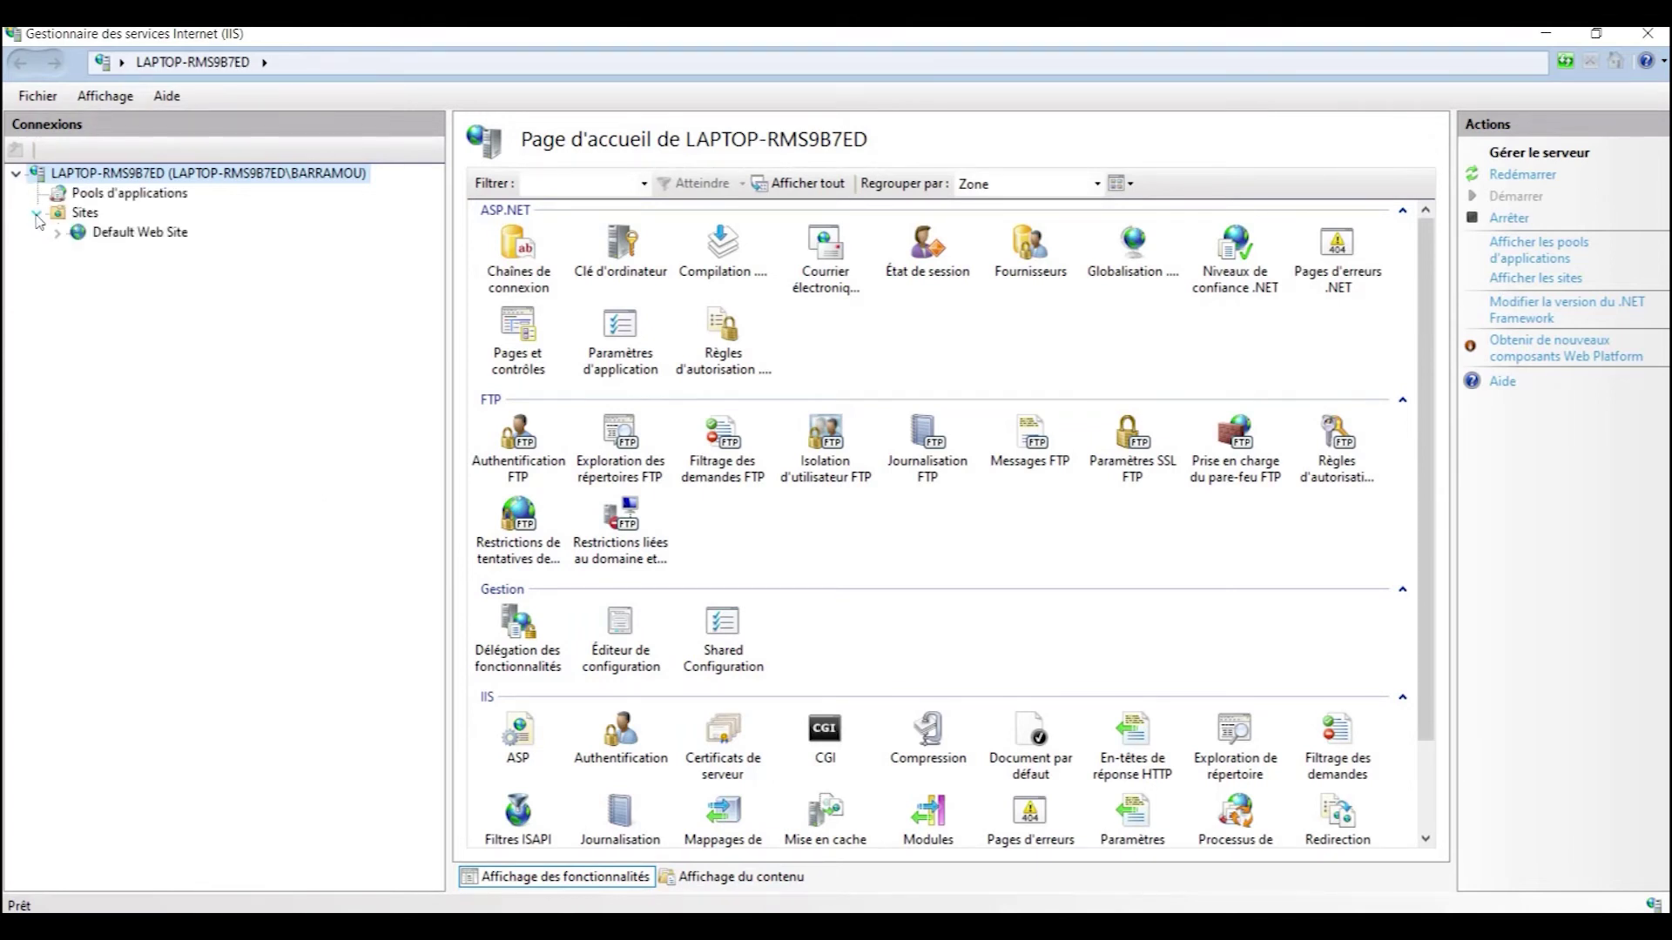
click(59, 233)
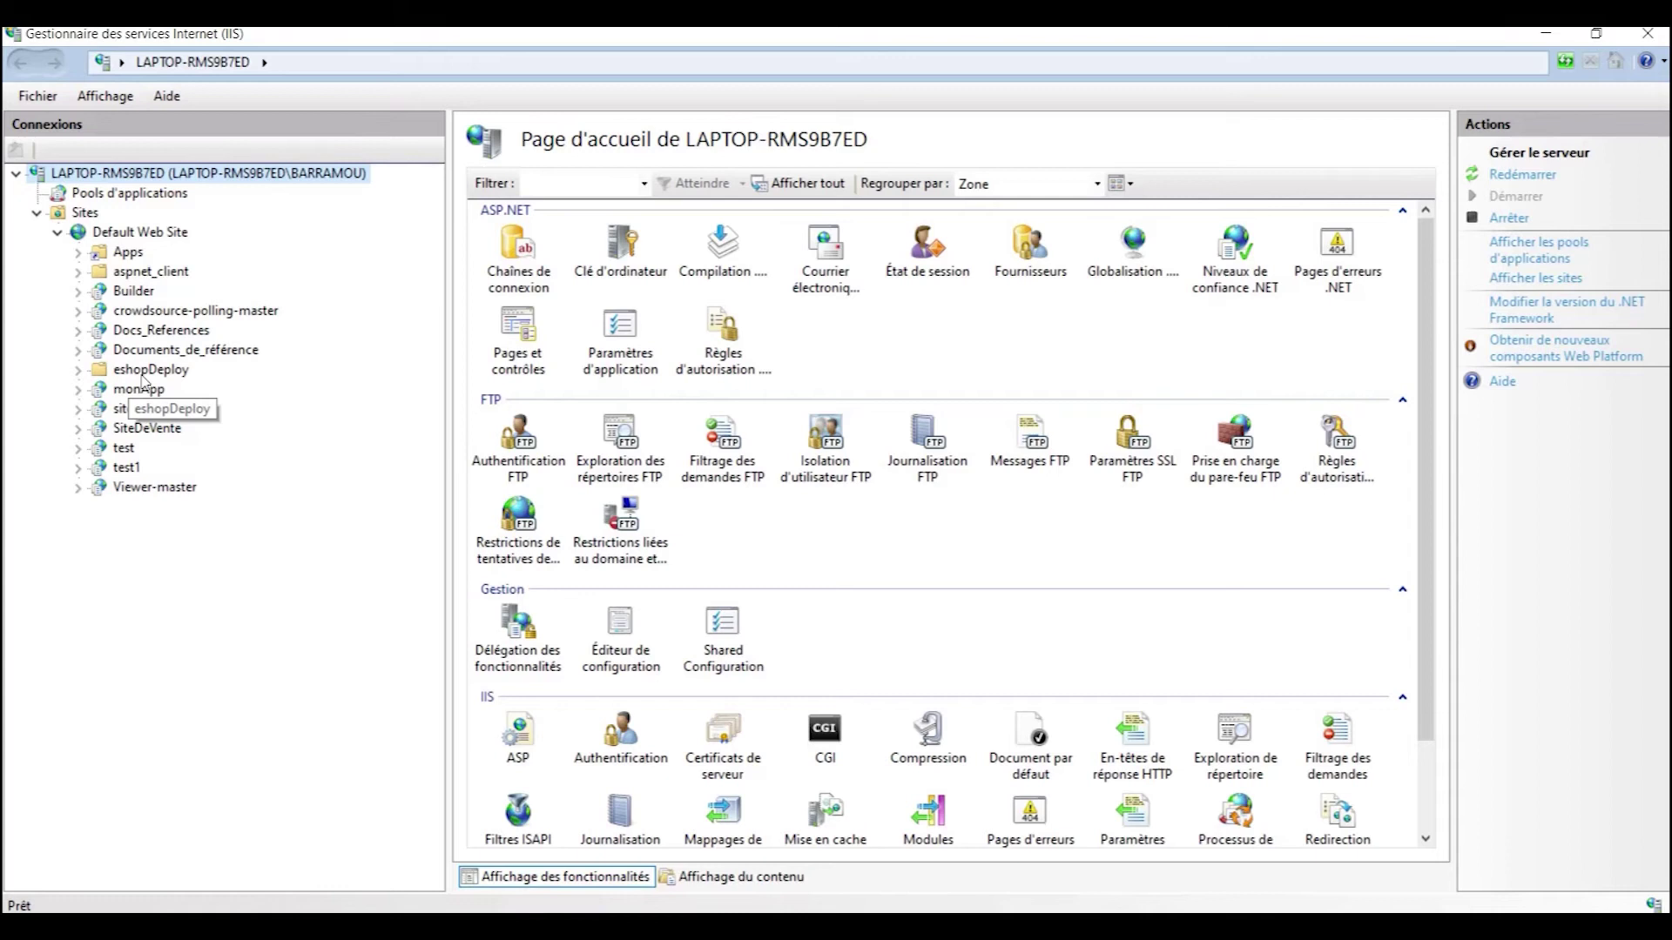
Step: Switch to the wwwroot folder in File Explorer to check its location and contents, then return to IIS Manager
click(511, 928)
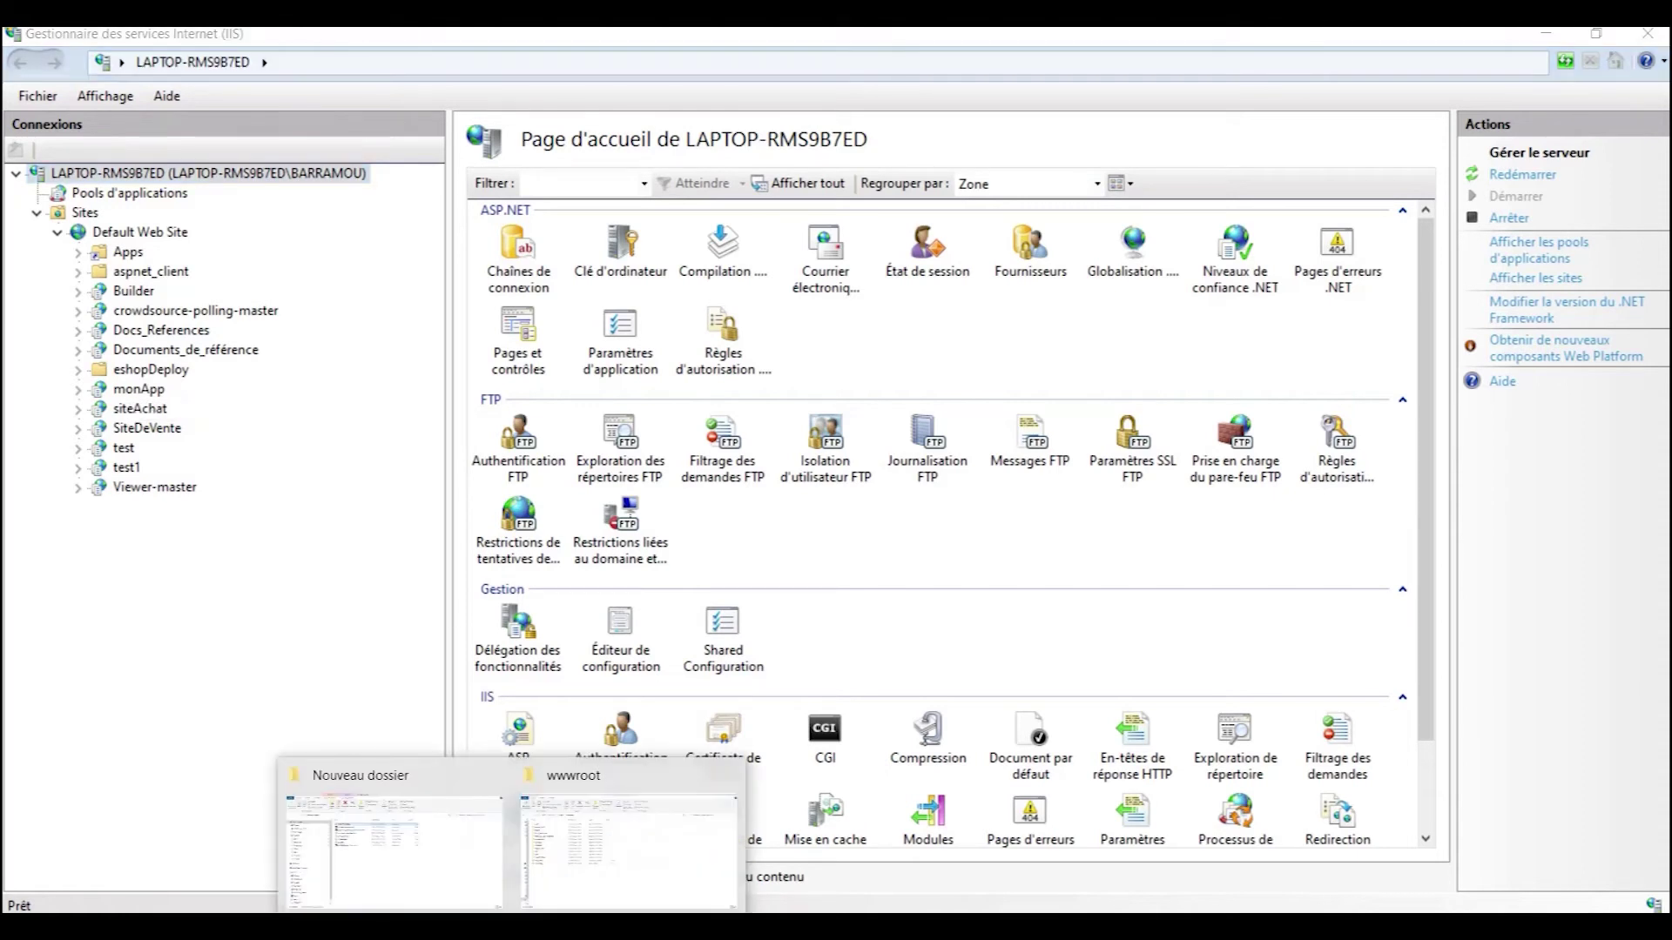
click(581, 864)
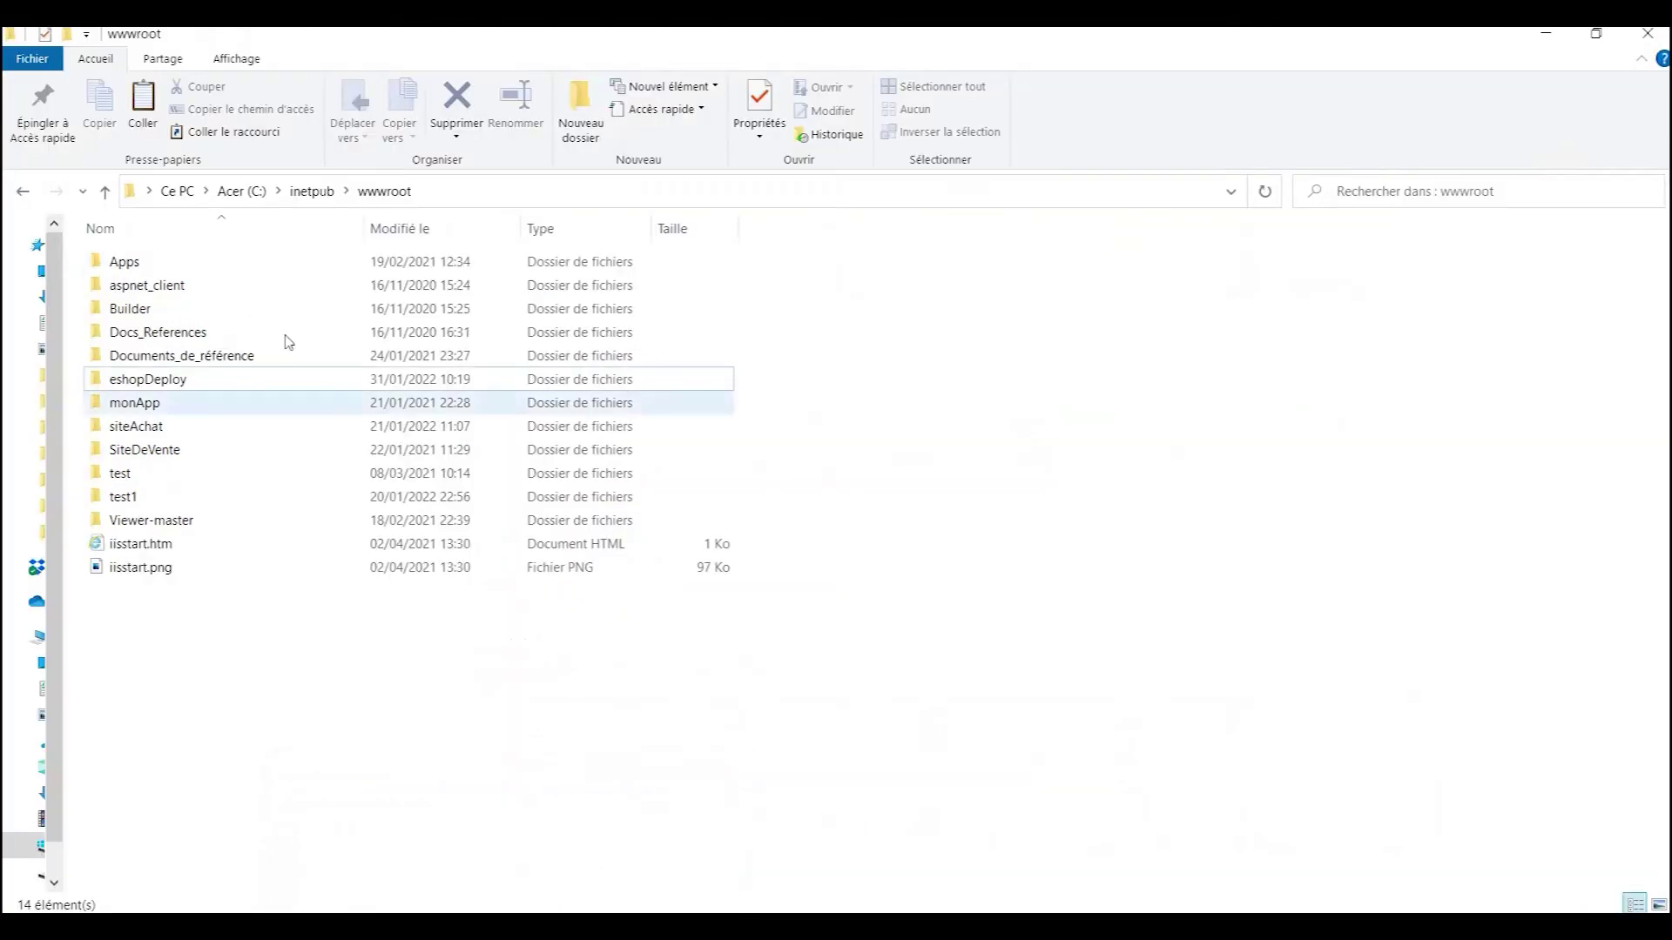
click(454, 193)
key(alt+Tab)
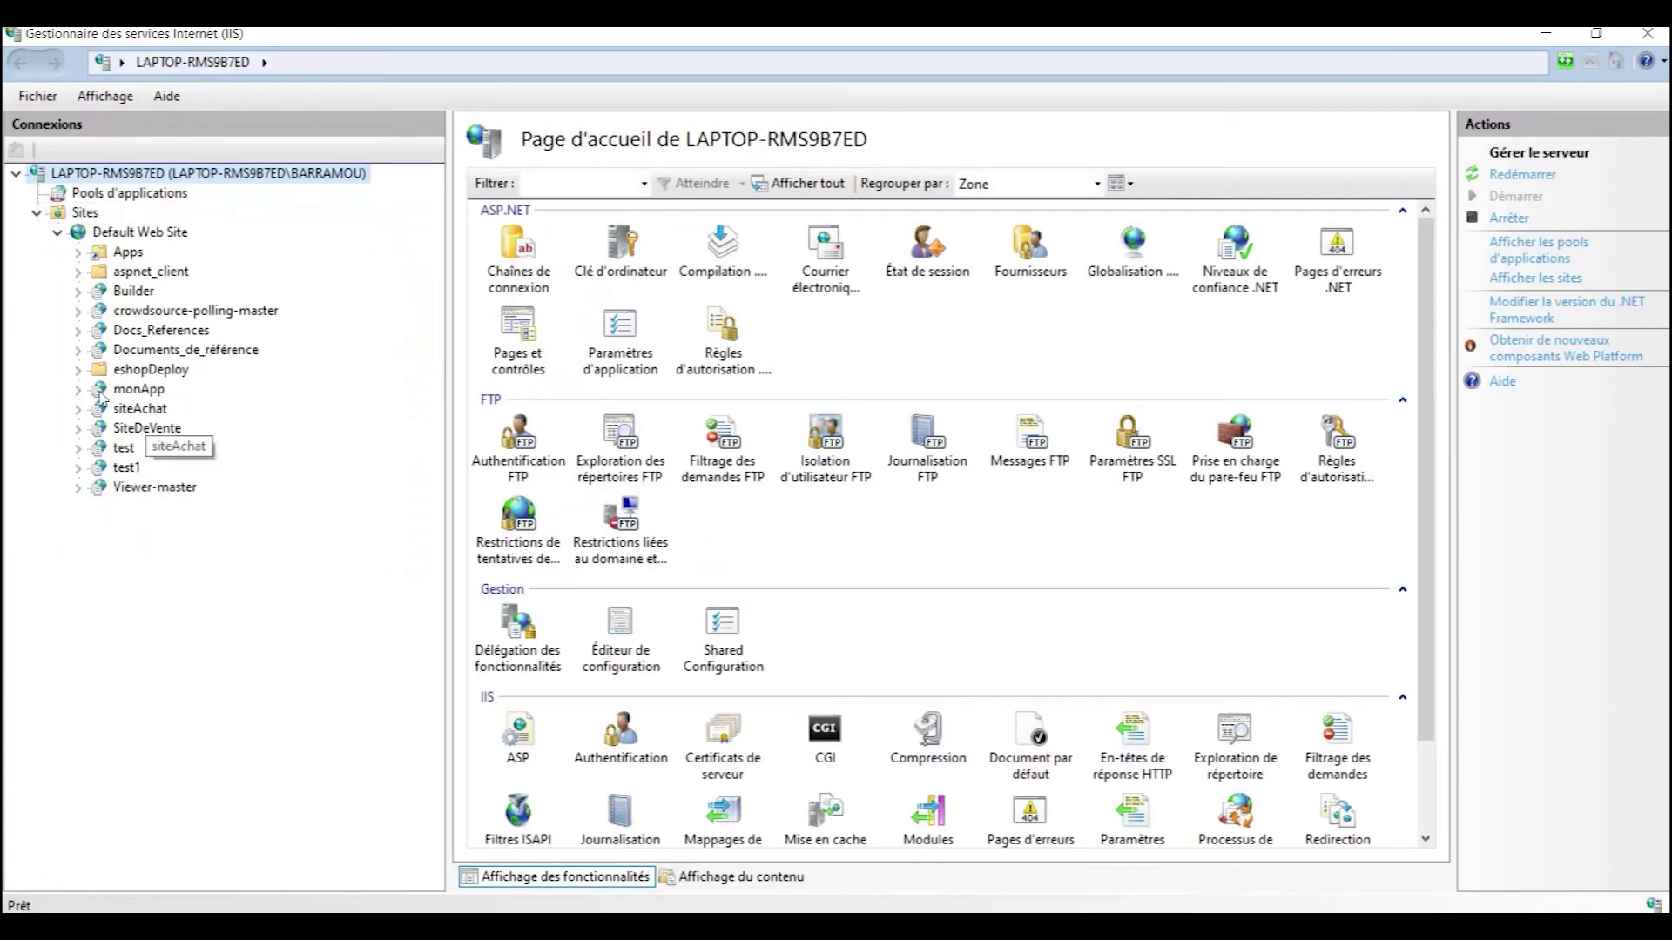
Step: Convert the eshopDeploy folder under Default Web Site into an application with alias eshopDeploy and pool DefaultAppPool
click(144, 371)
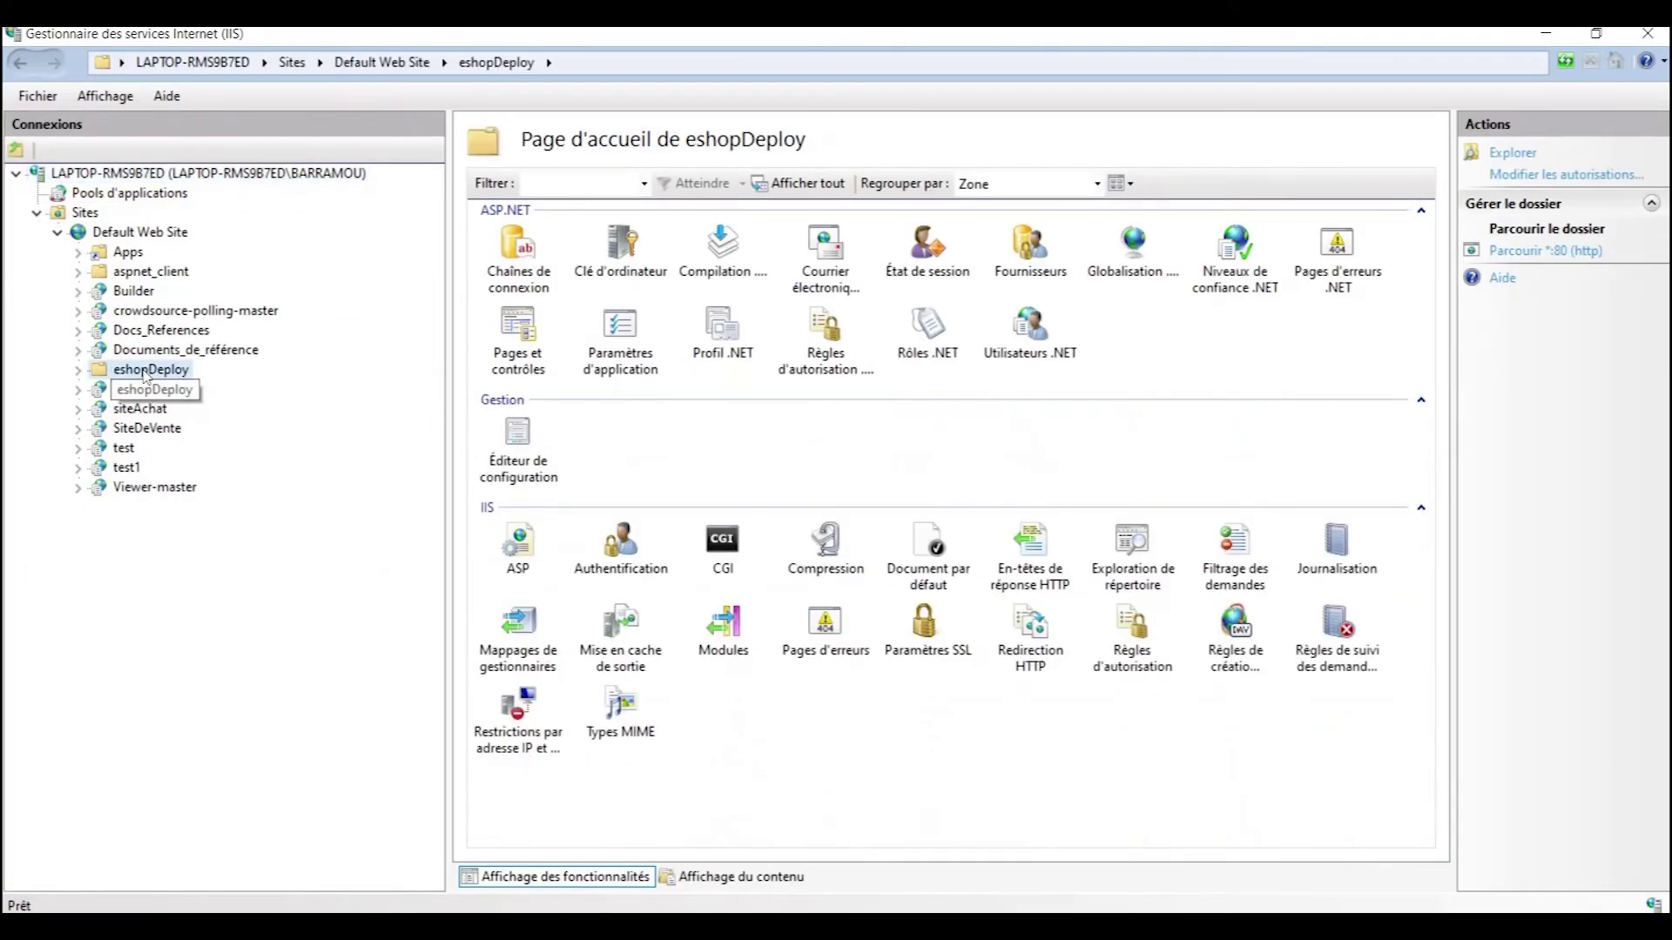
right_click(145, 374)
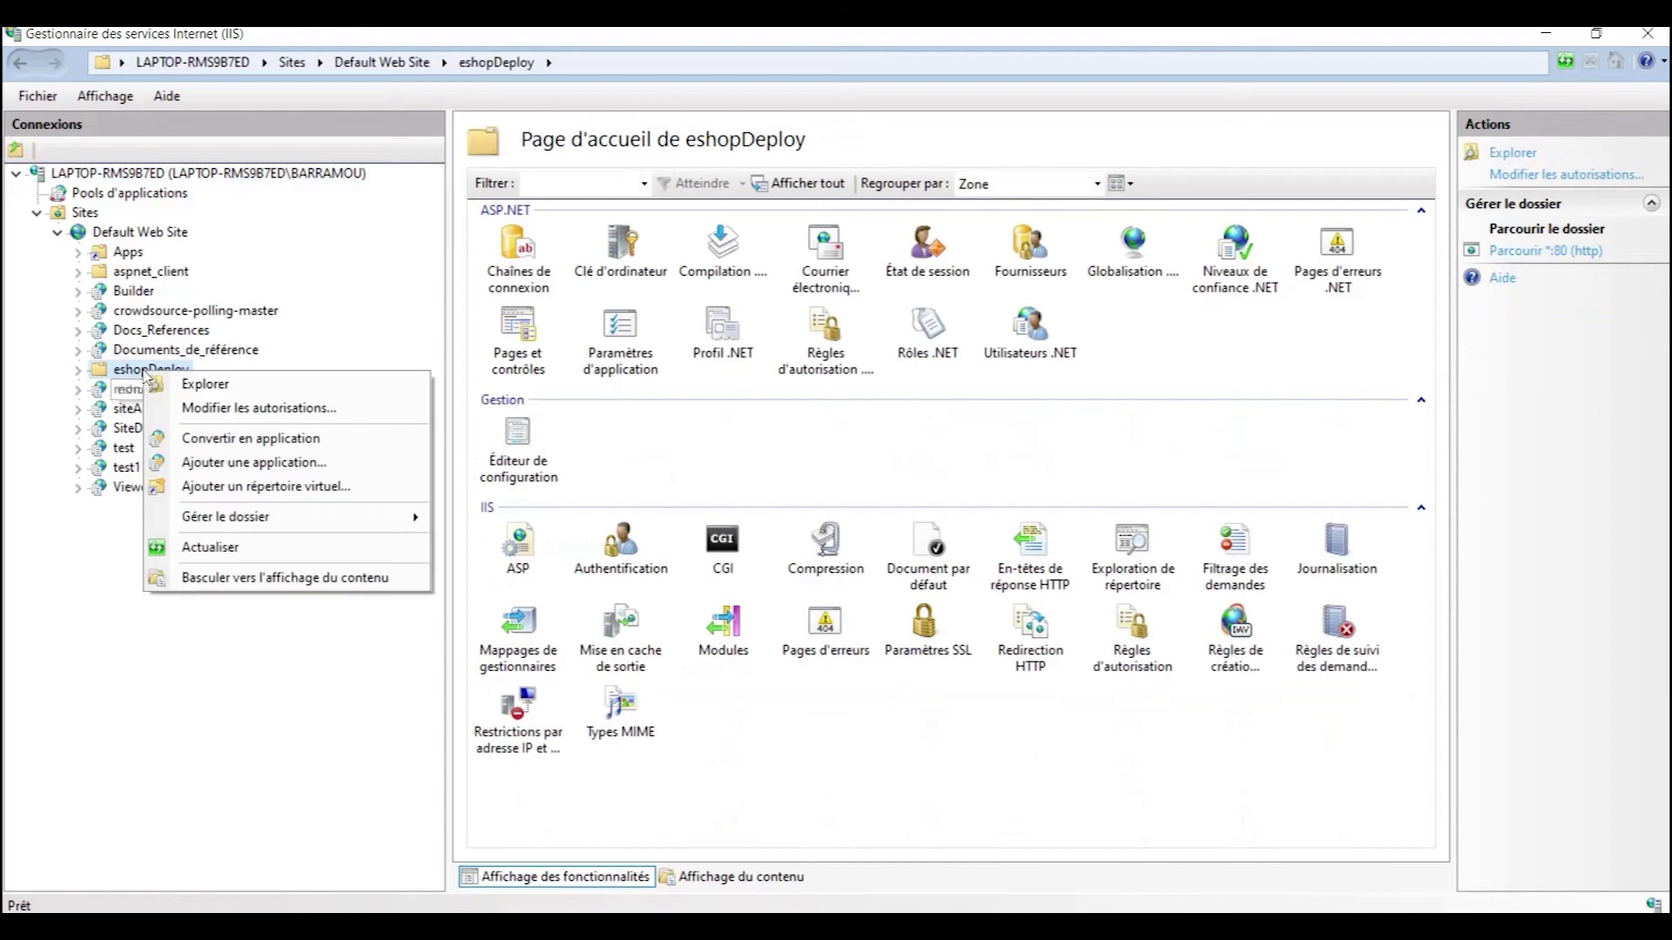
click(231, 448)
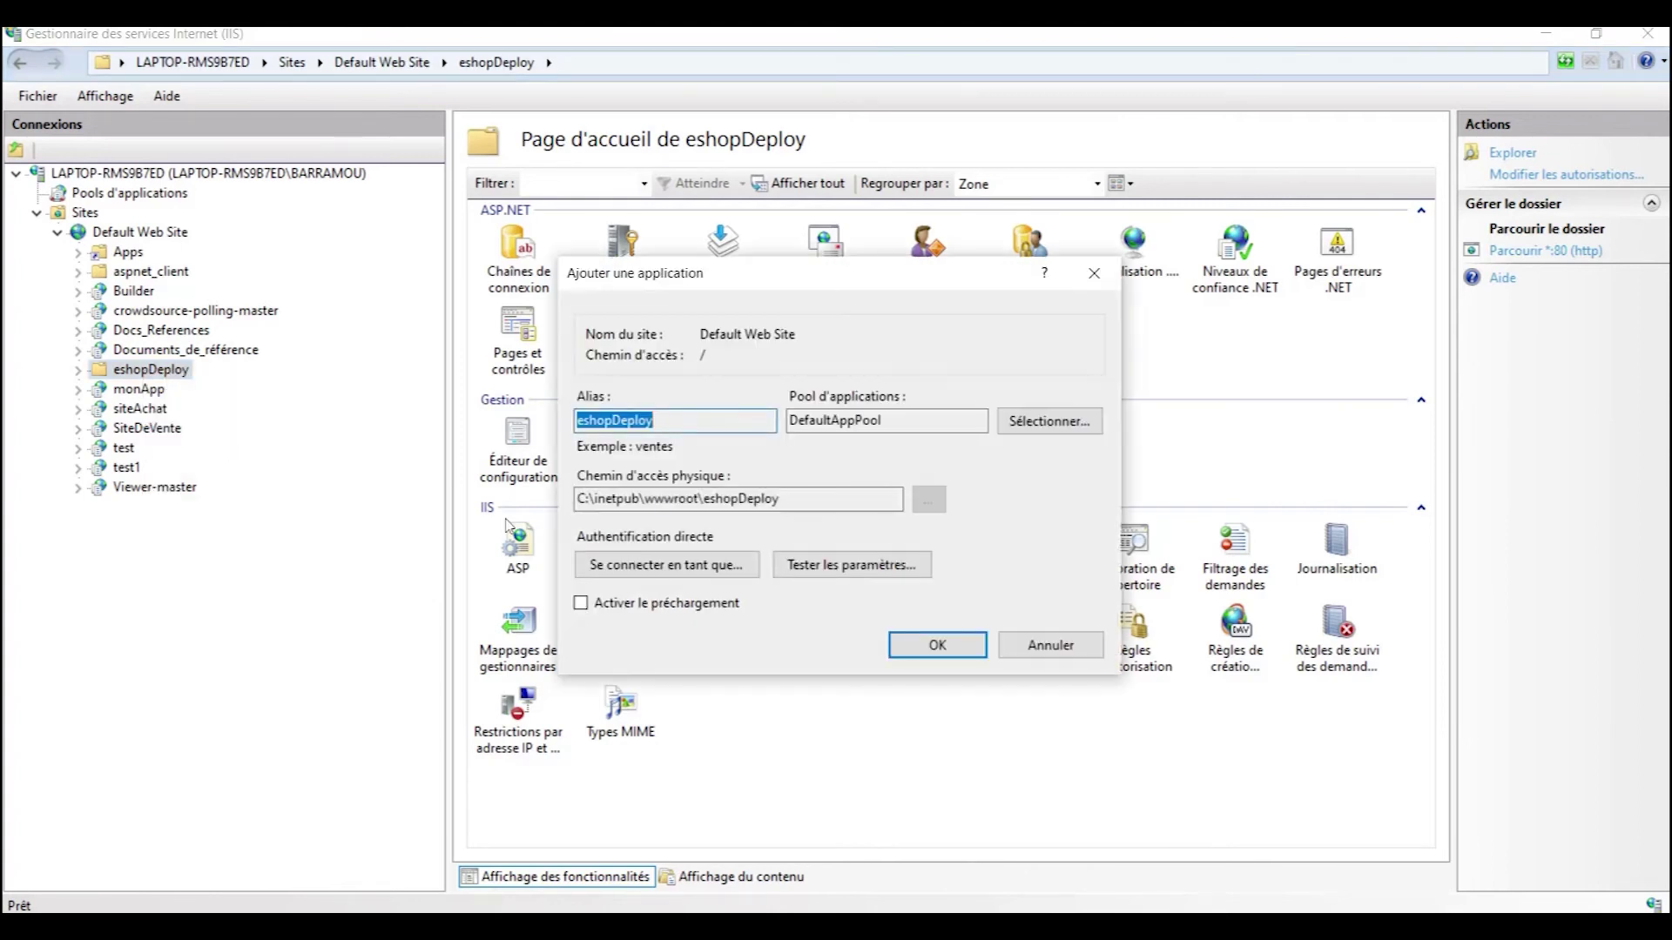
click(907, 641)
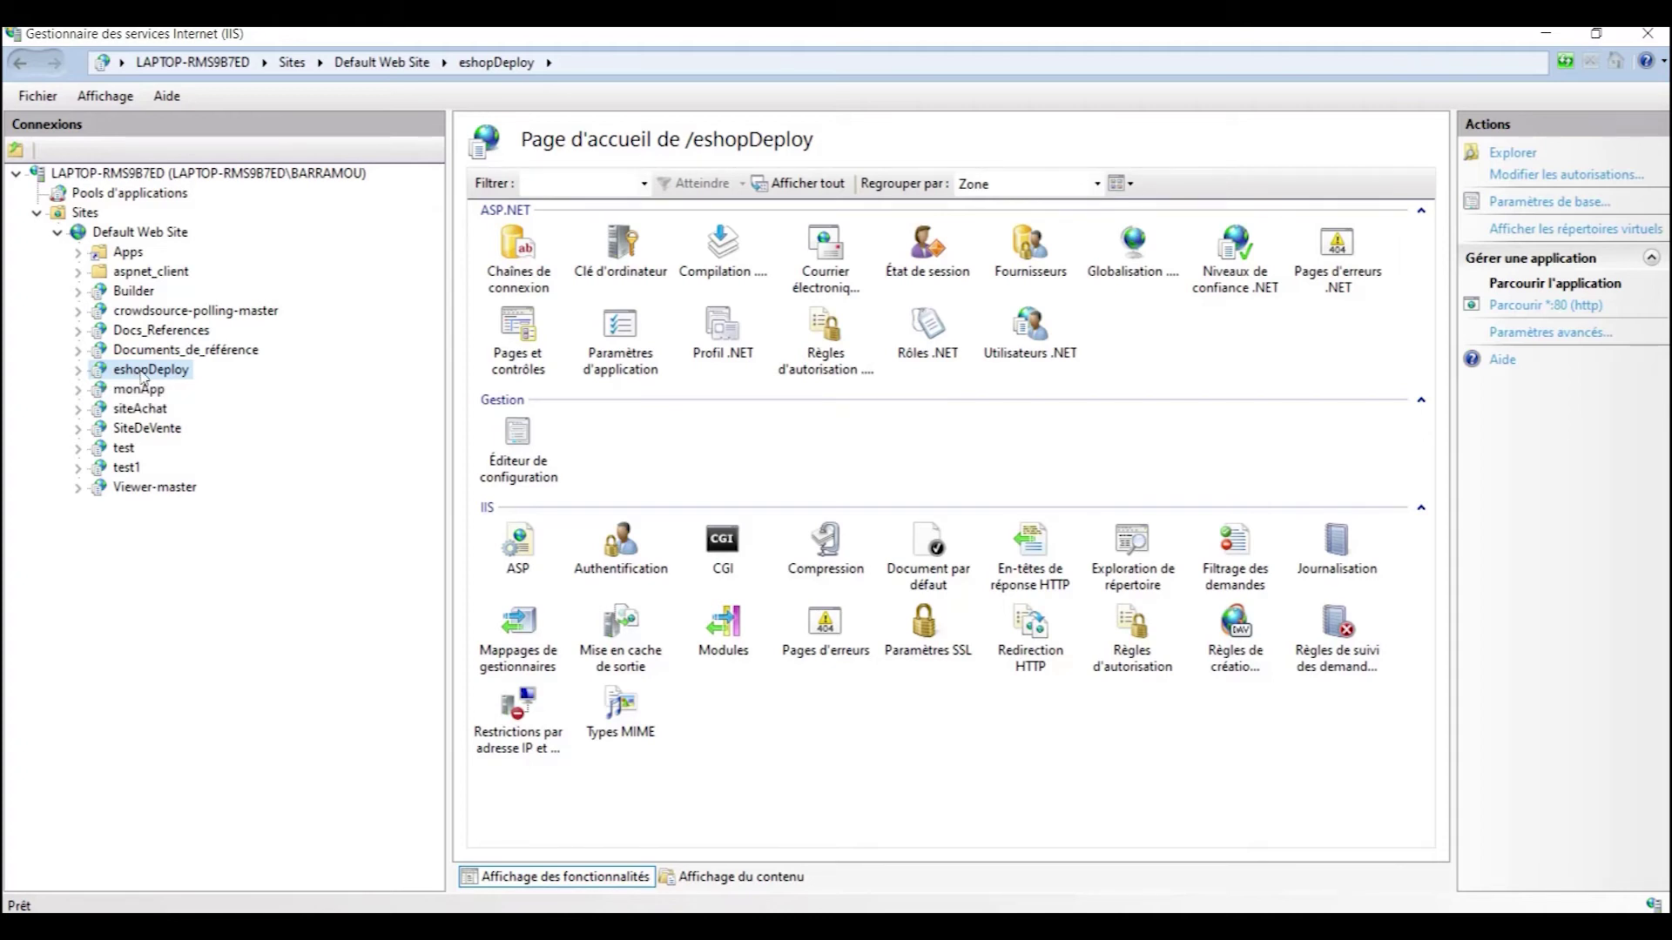
Step: Set the DefaultAppPool application pool's identity to the built-in LocalSystem account in its advanced settings
click(106, 195)
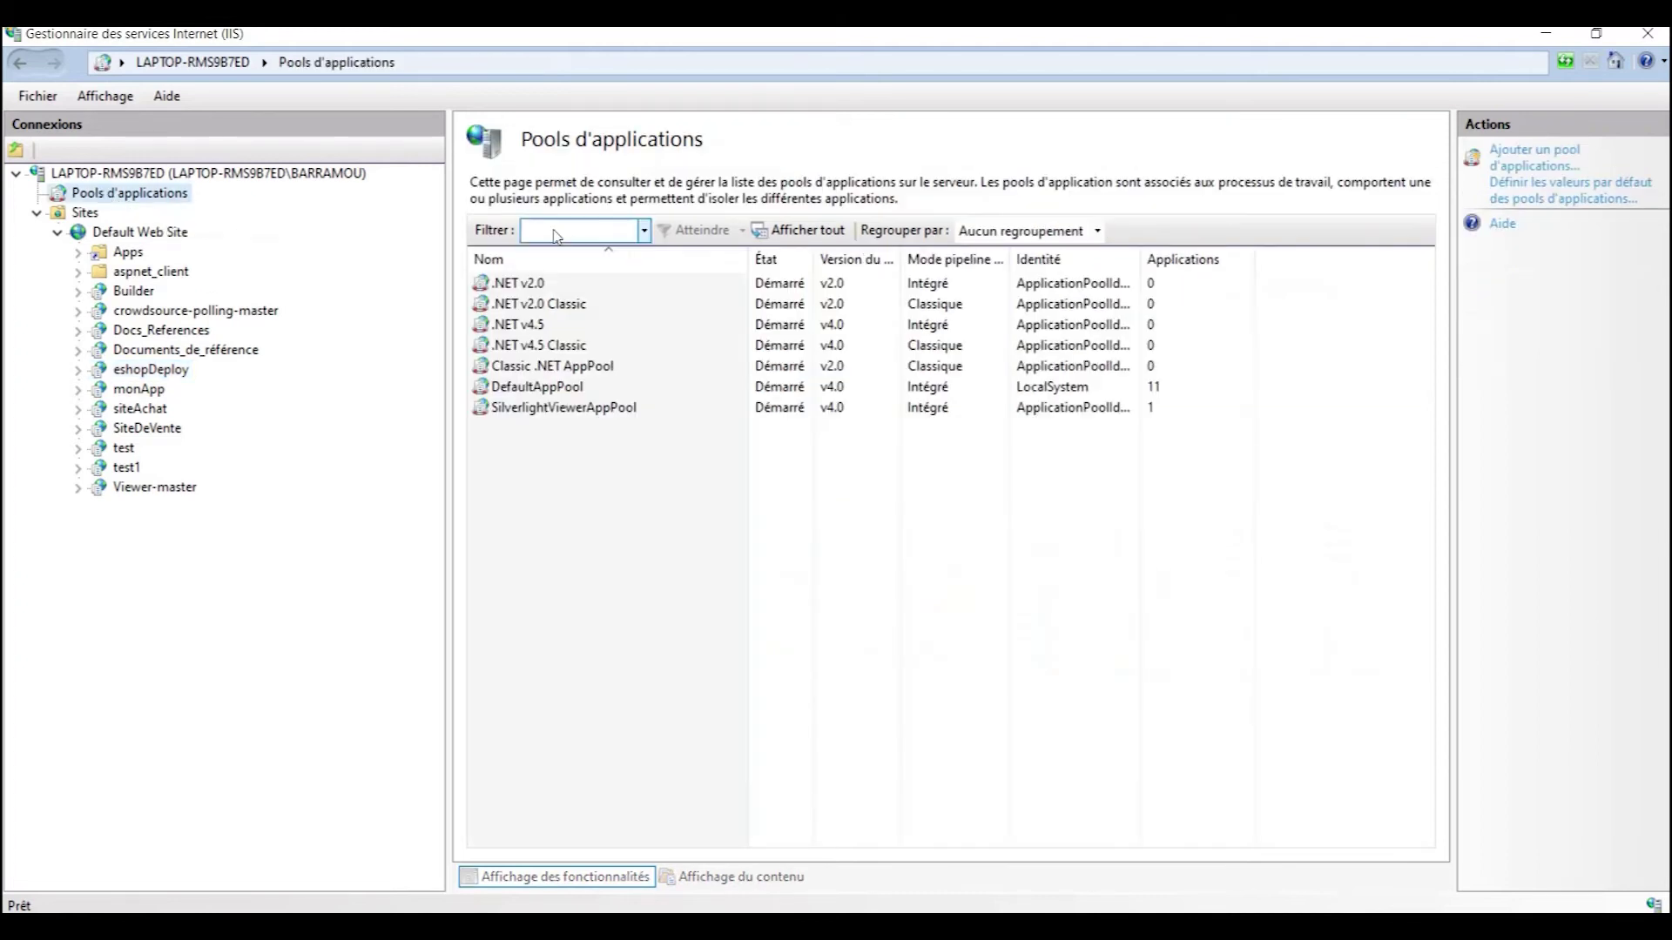
click(516, 394)
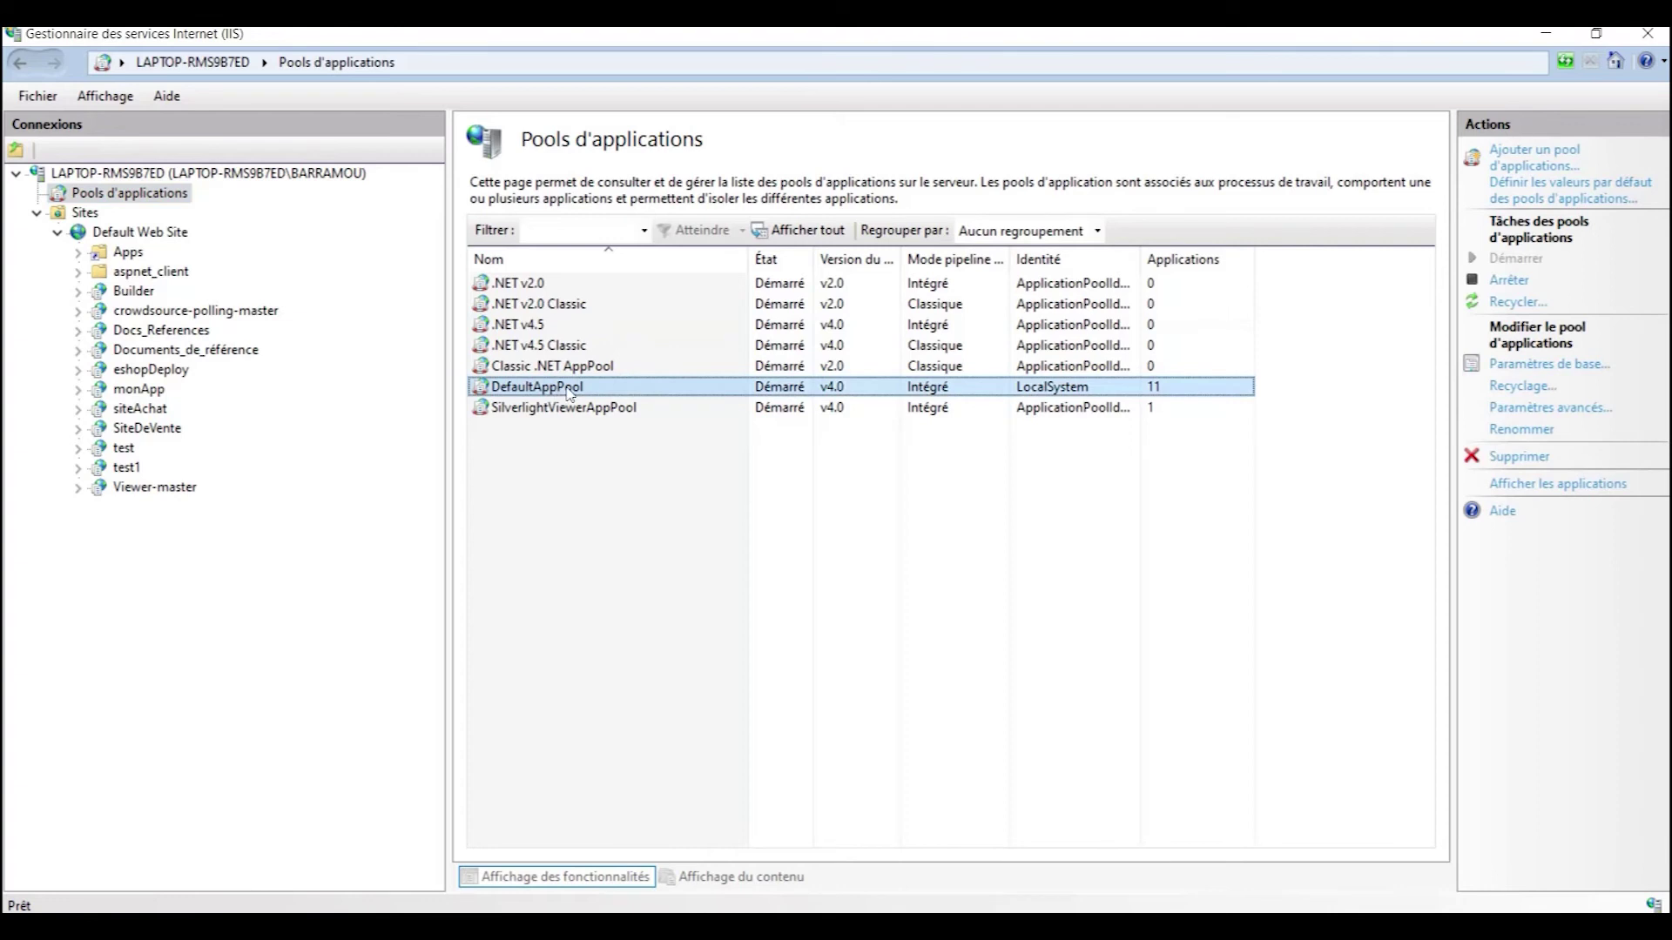
click(1519, 409)
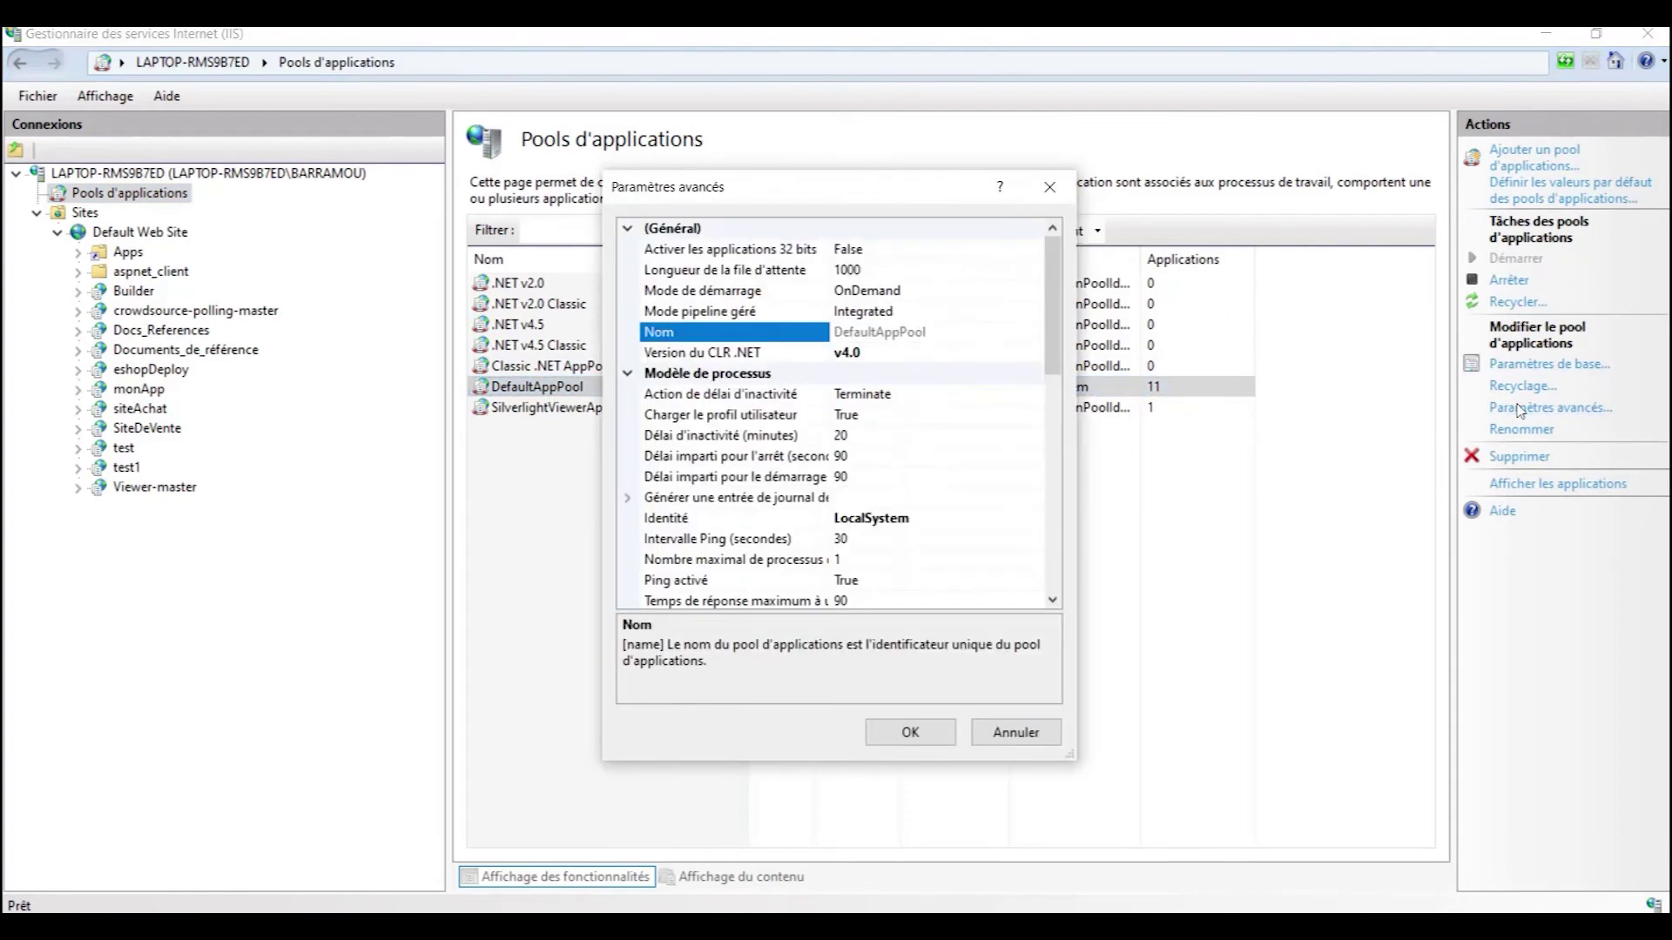
mouse_move(1052, 320)
mouse_down()
mouse_move(1049, 516)
mouse_move(1048, 353)
mouse_up()
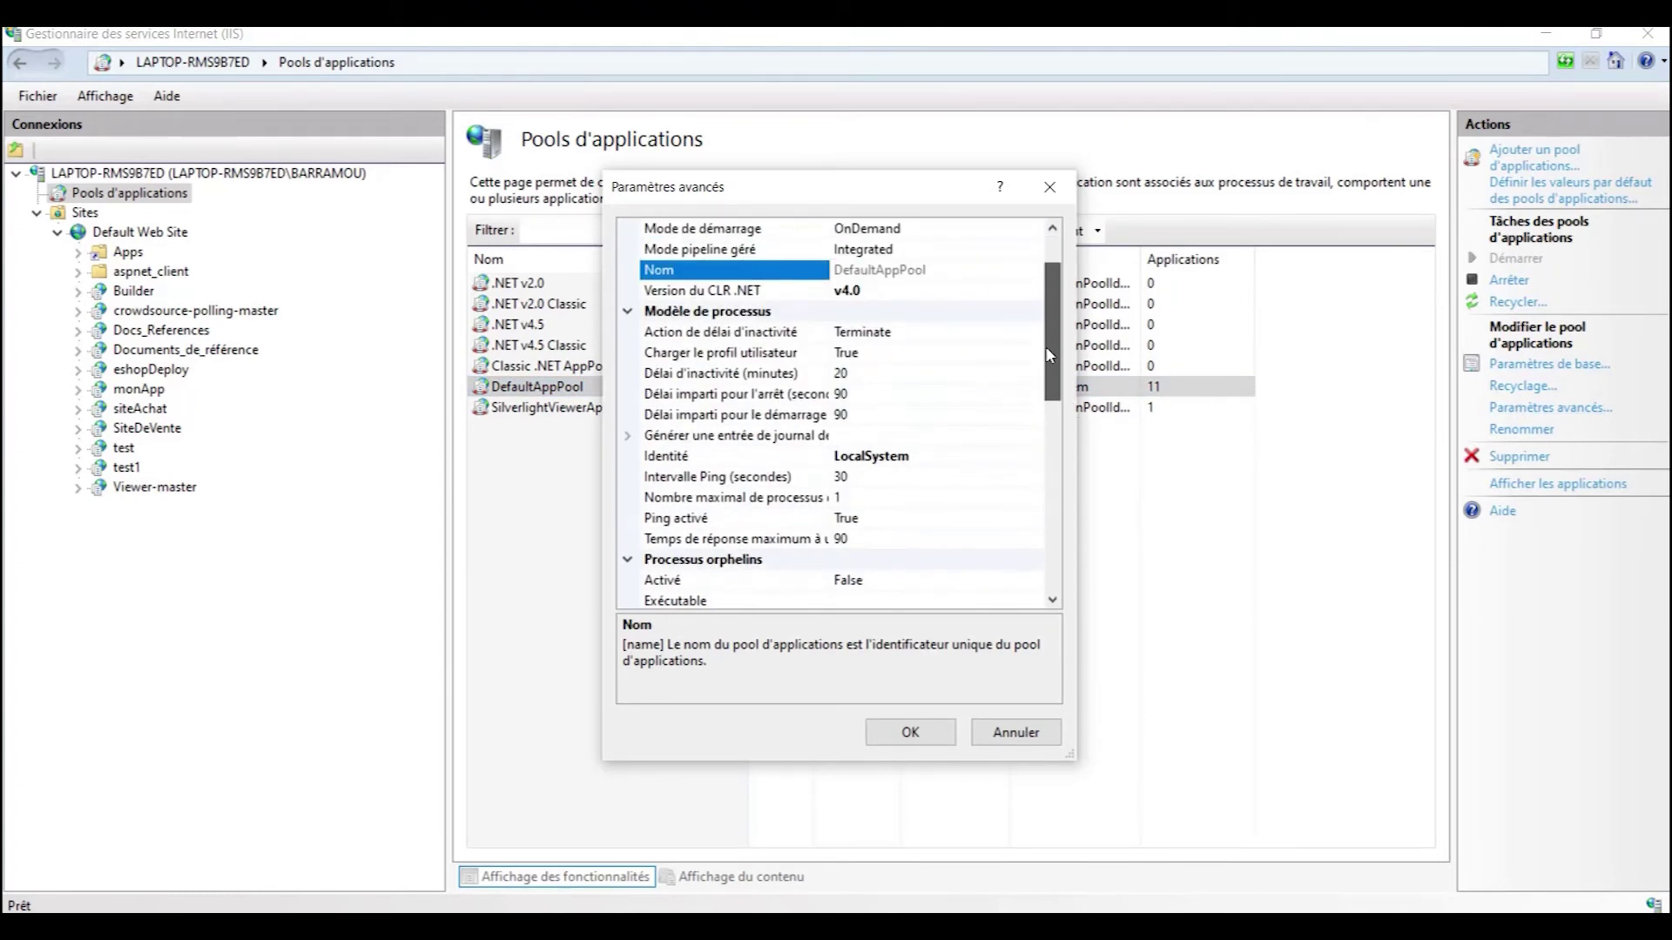
click(690, 462)
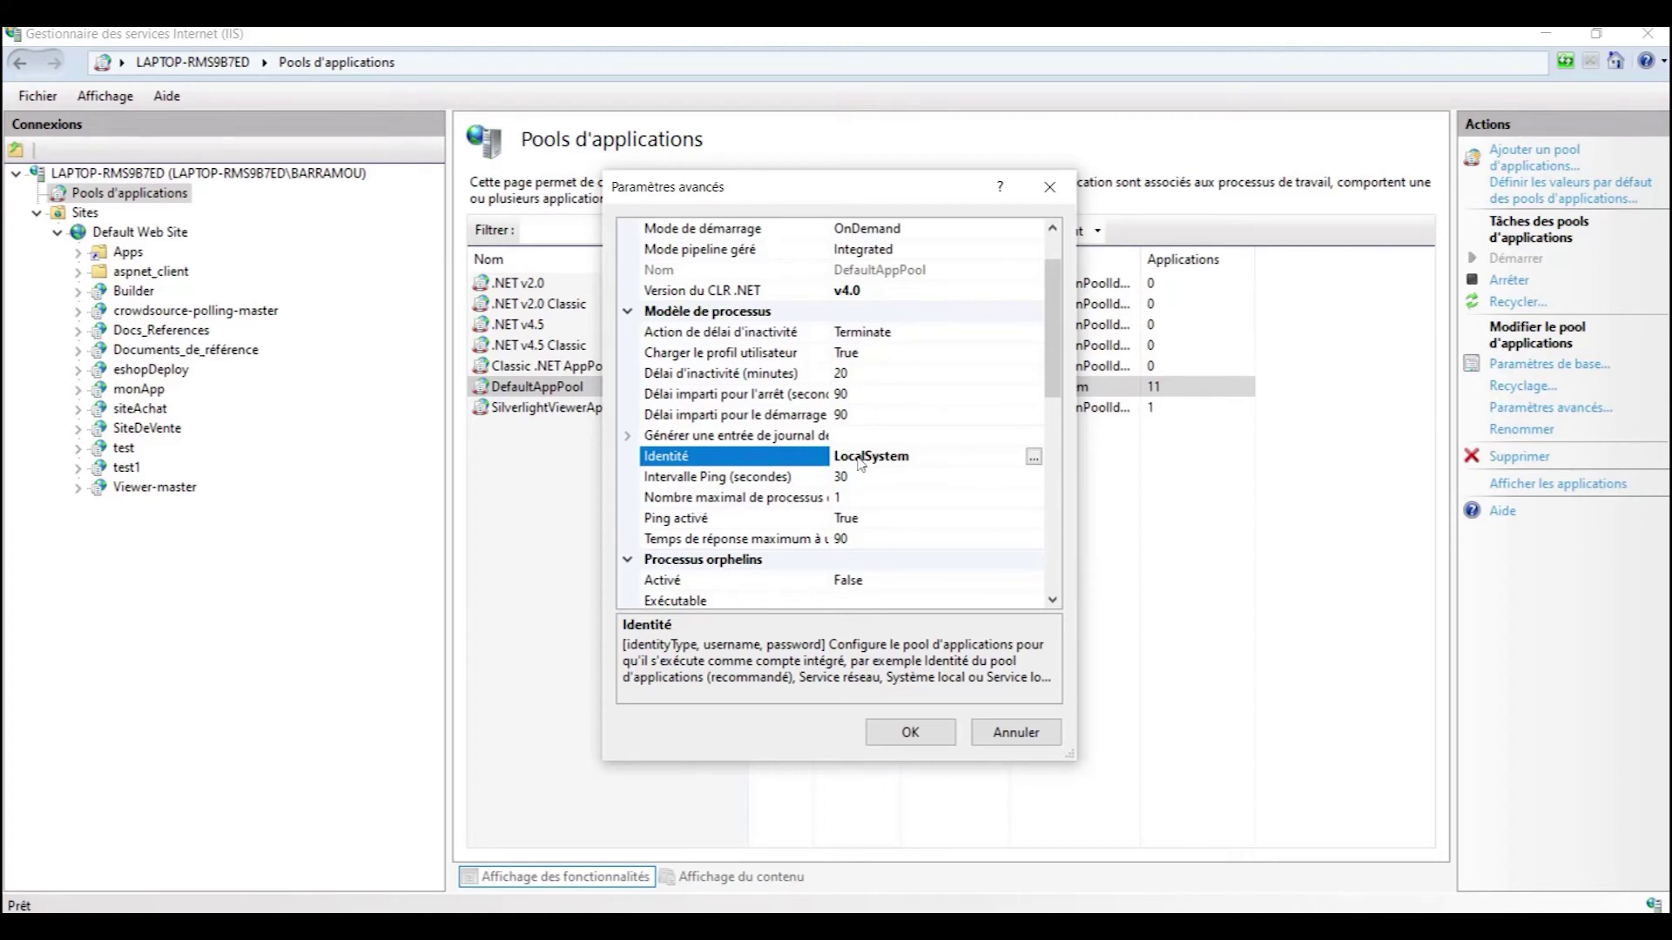
click(1033, 457)
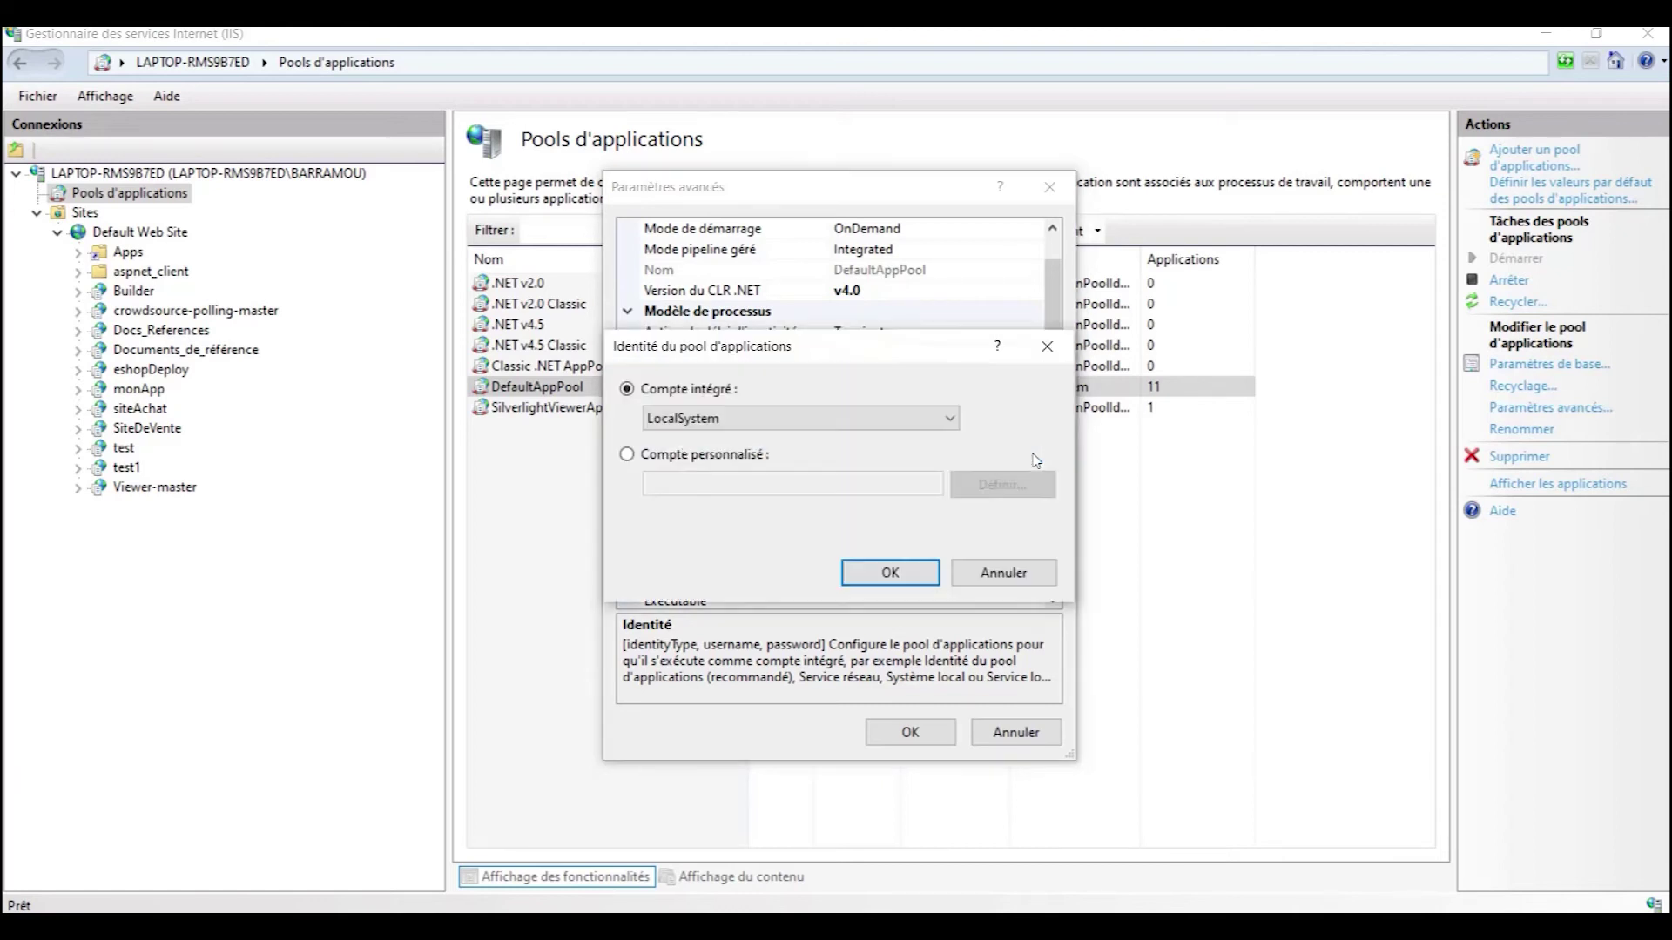
click(951, 420)
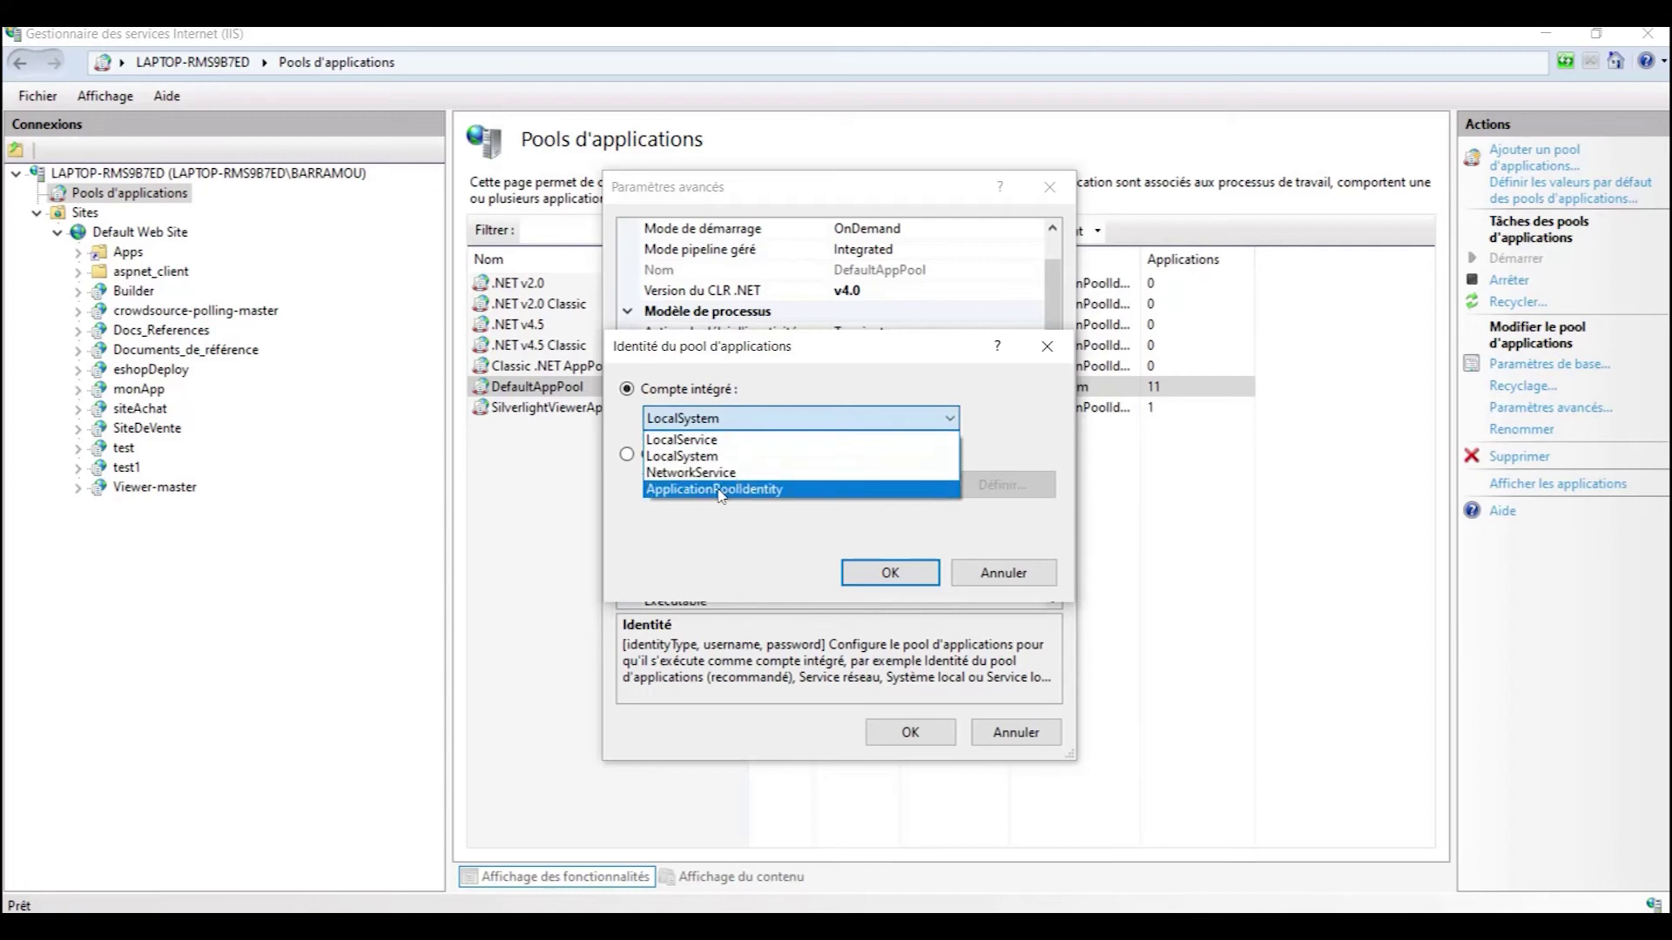
click(701, 460)
drag(834, 355, 858, 497)
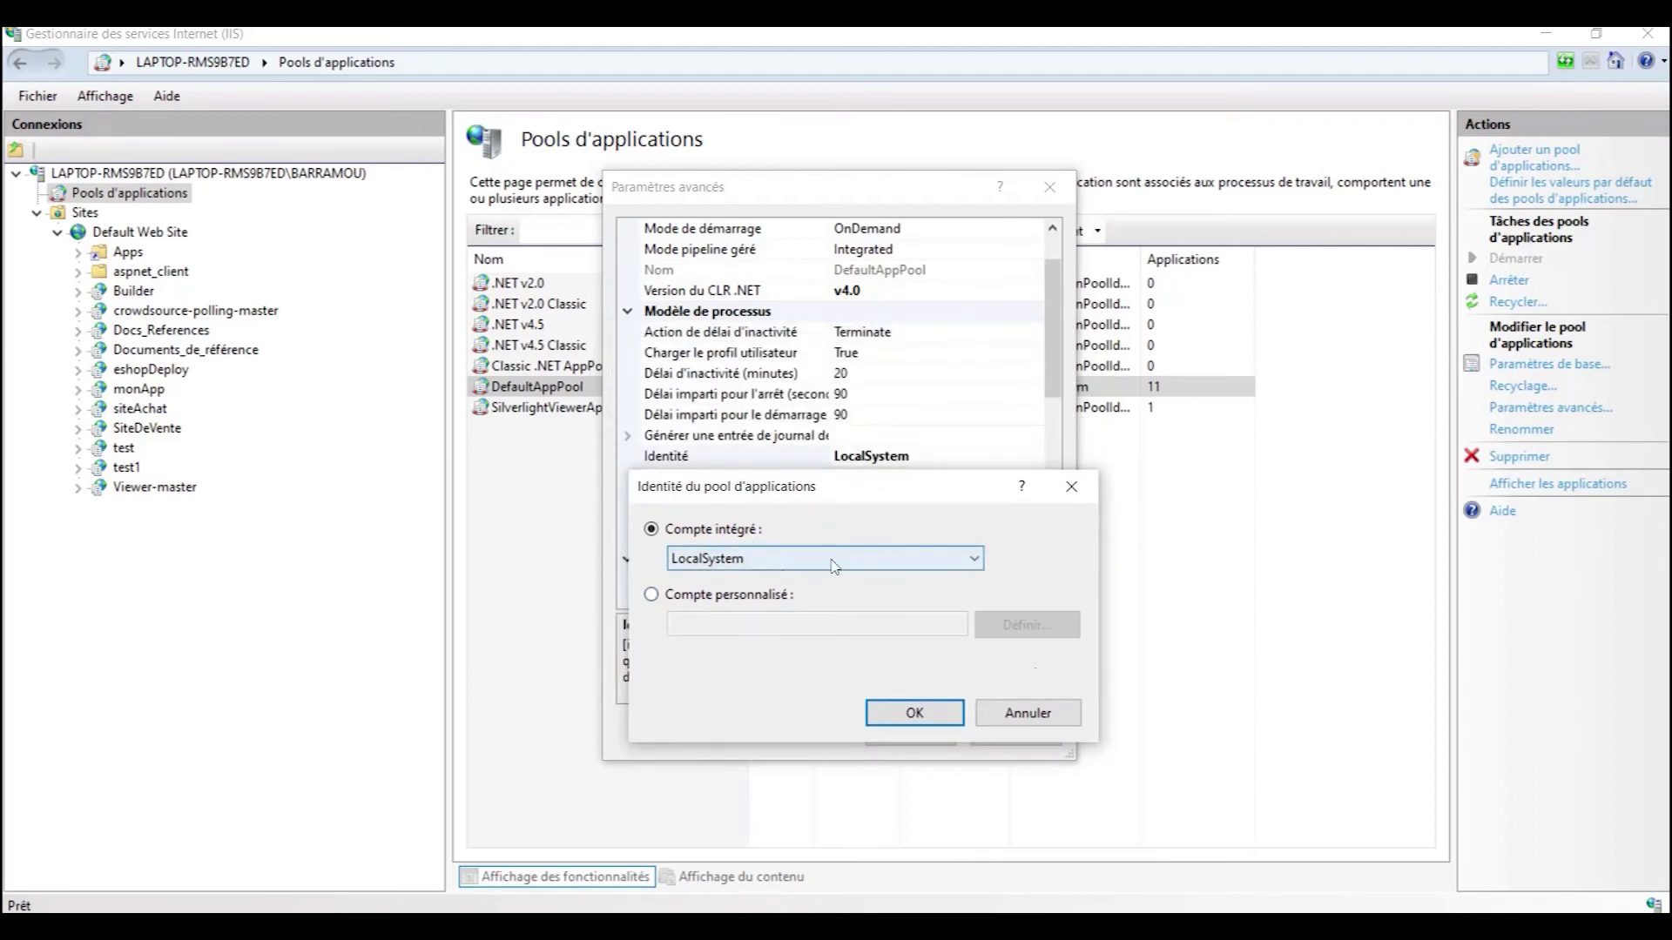
click(914, 712)
click(910, 736)
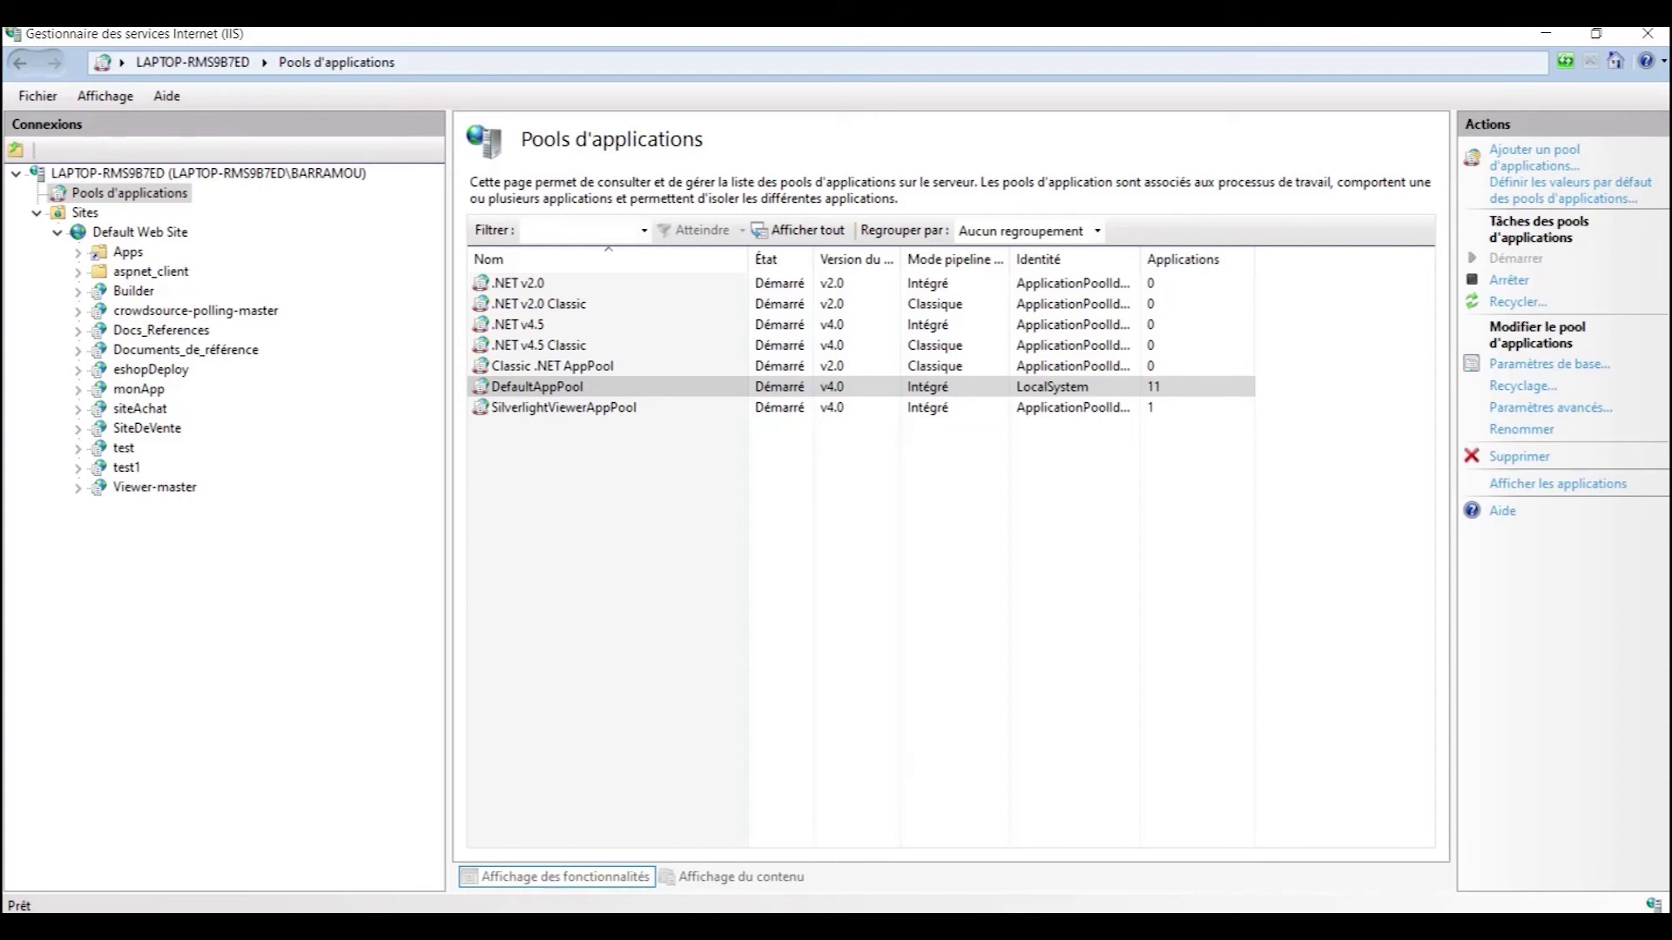
Step: Launch Microsoft SQL Server Management Studio 18 and connect to the .\SQLEXPRESS database engine with Windows authentication
key(super)
text(sql)
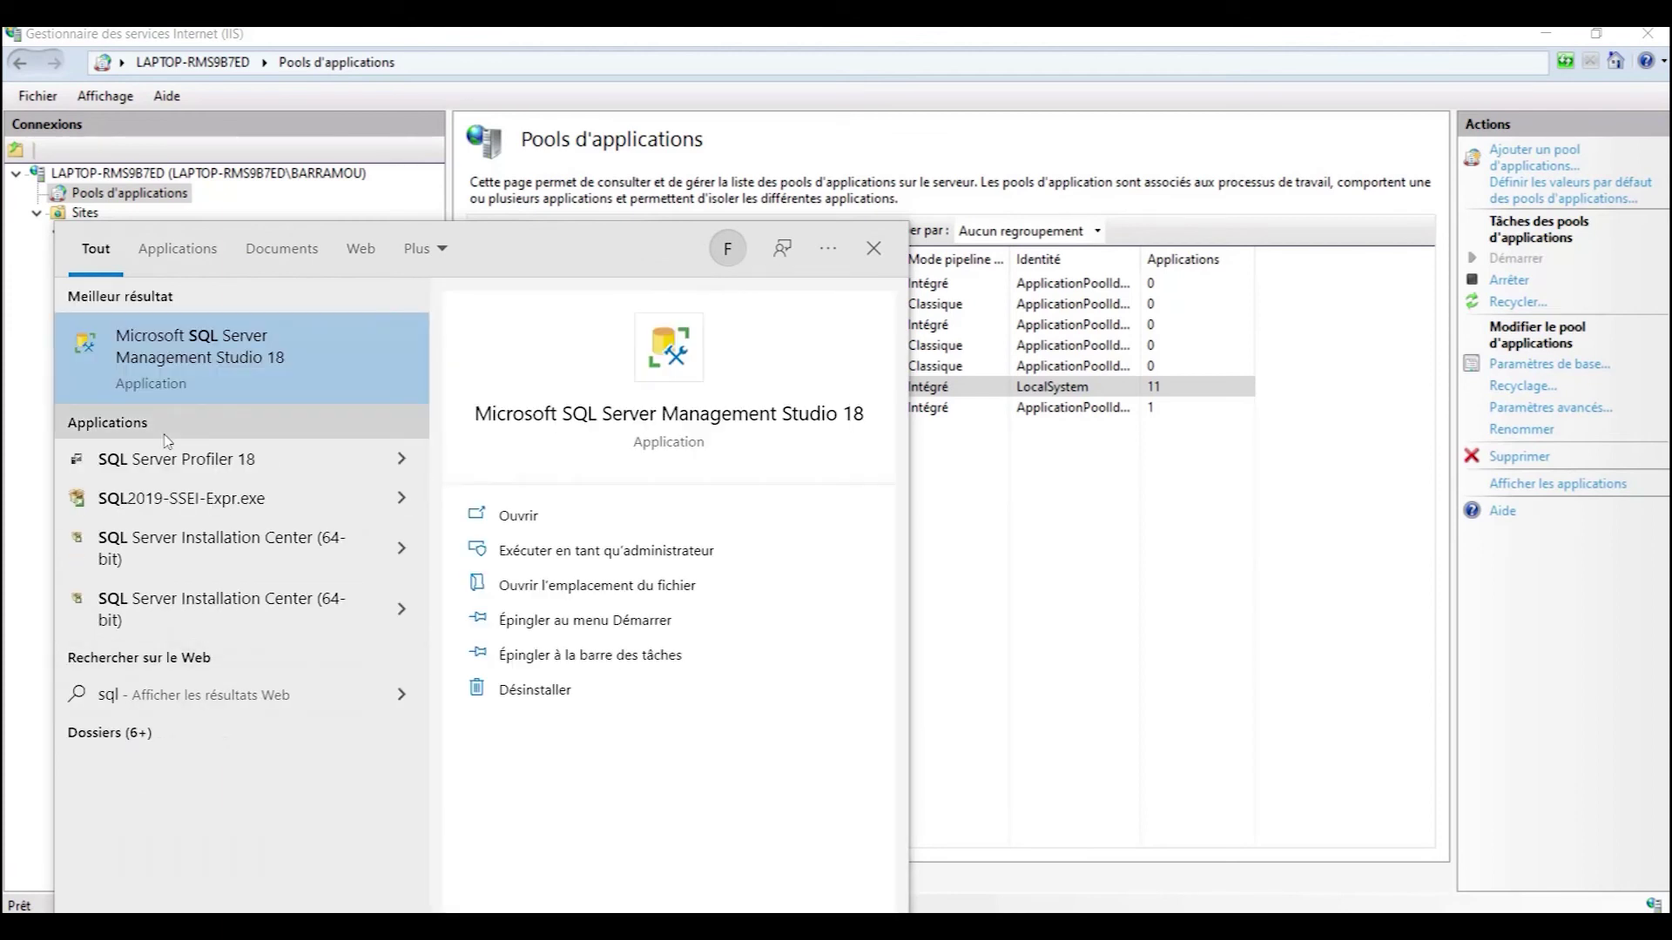
click(177, 342)
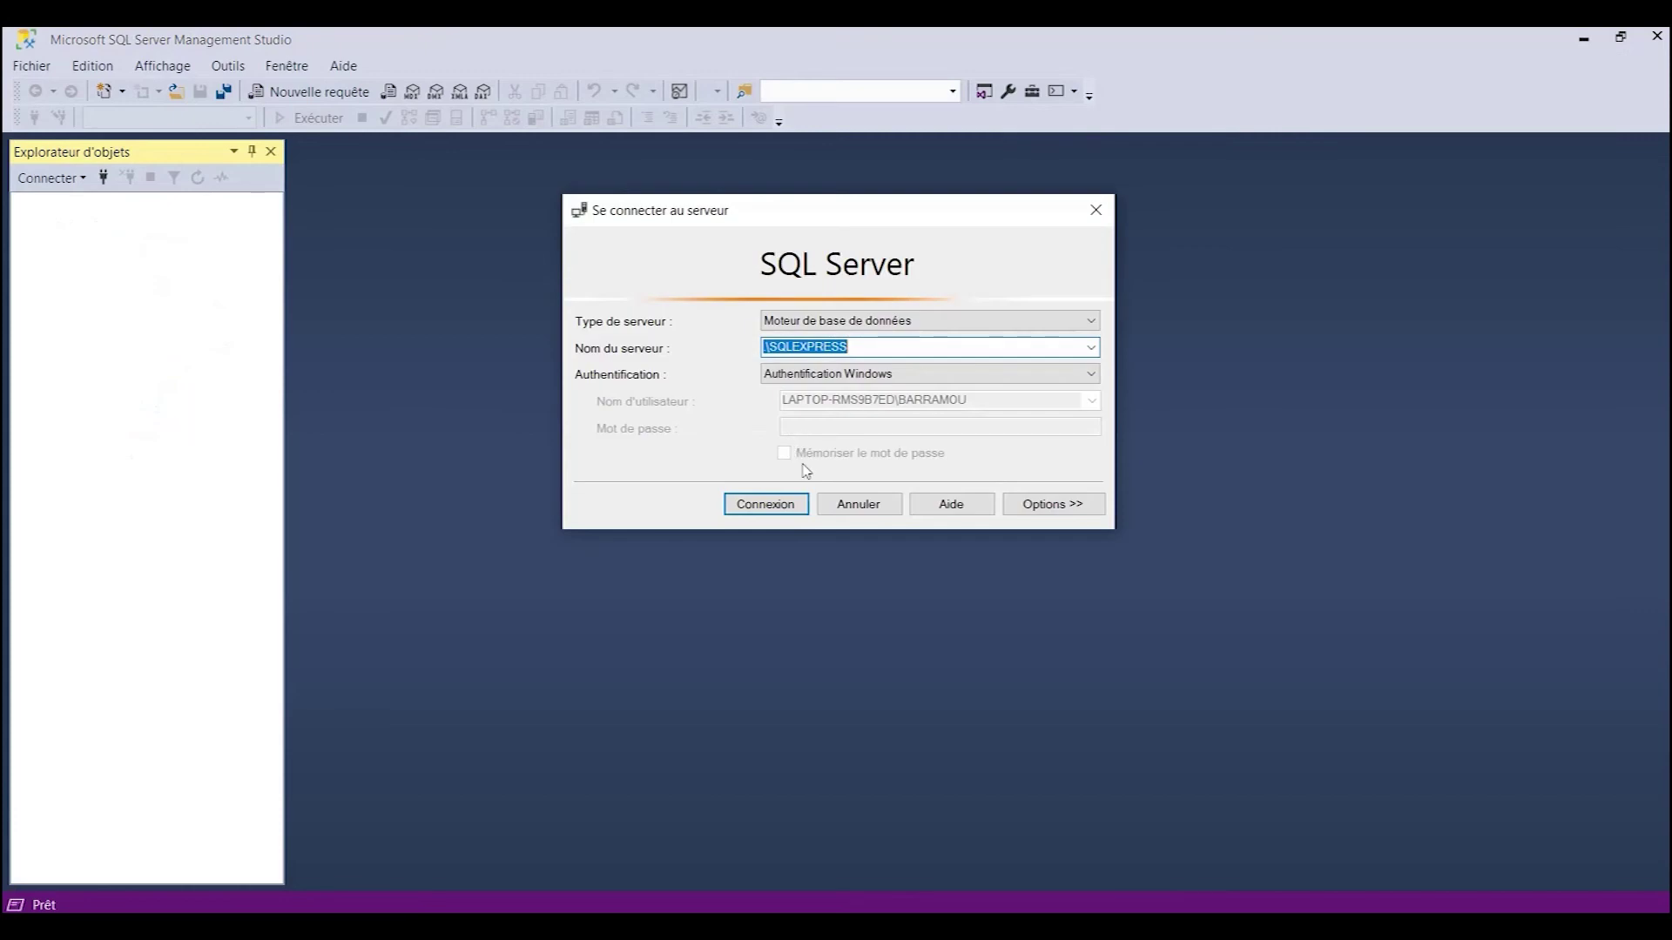
click(808, 345)
click(765, 508)
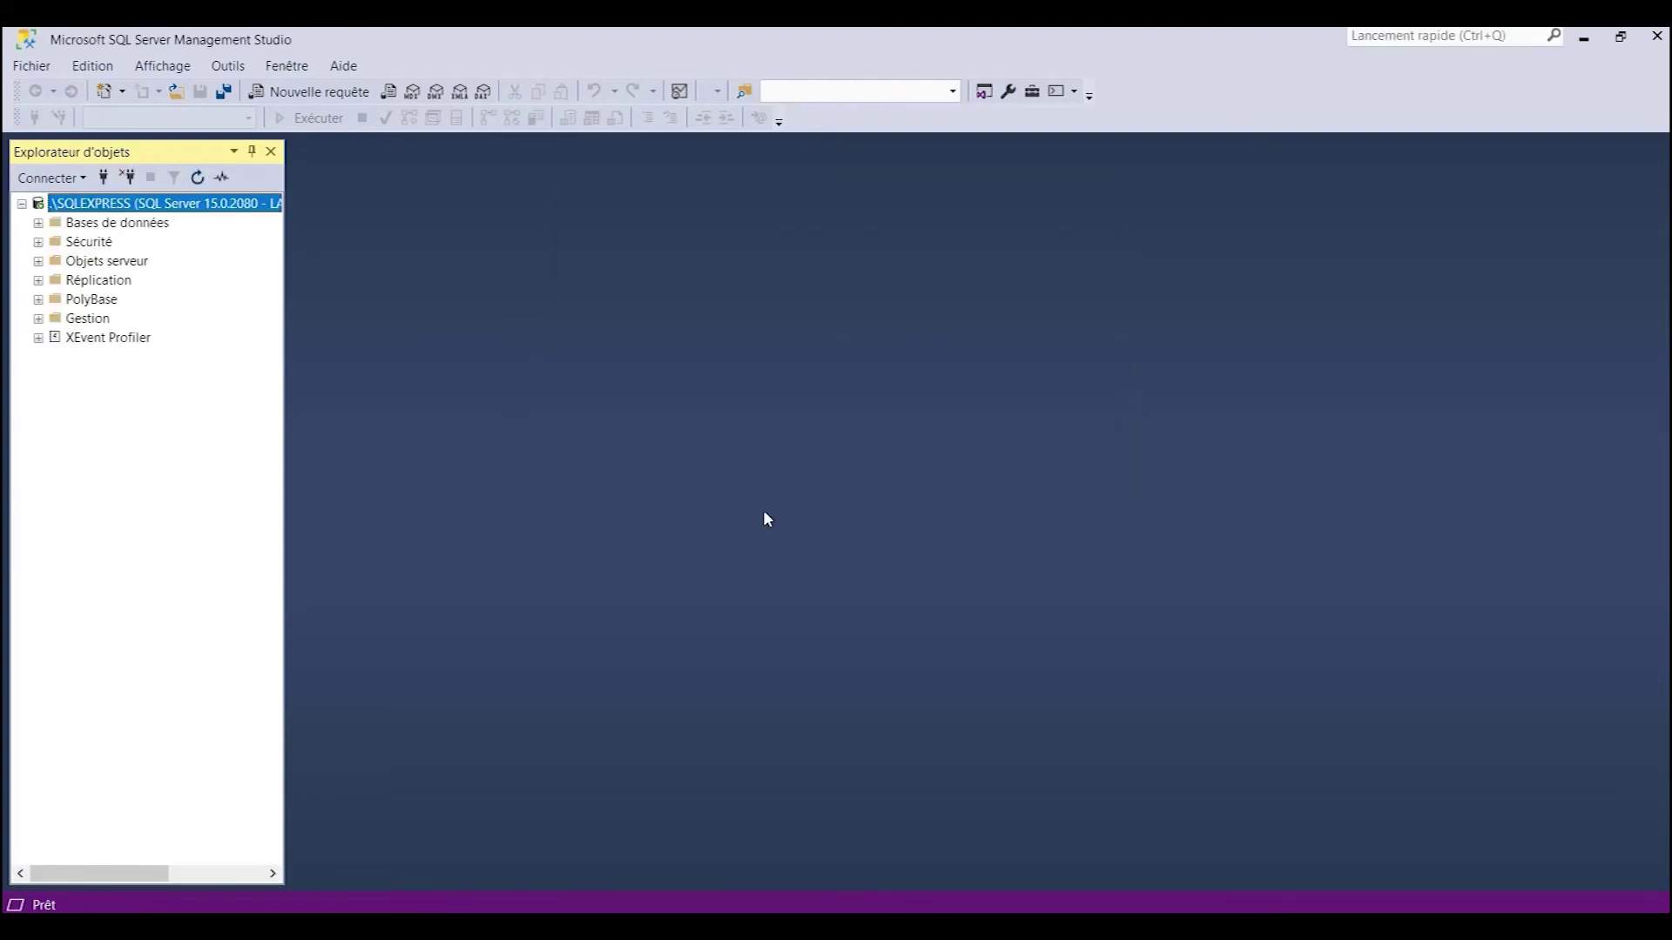
Step: Look over the server's databases, then list the logins stored under Sécurité > Connexions
click(39, 222)
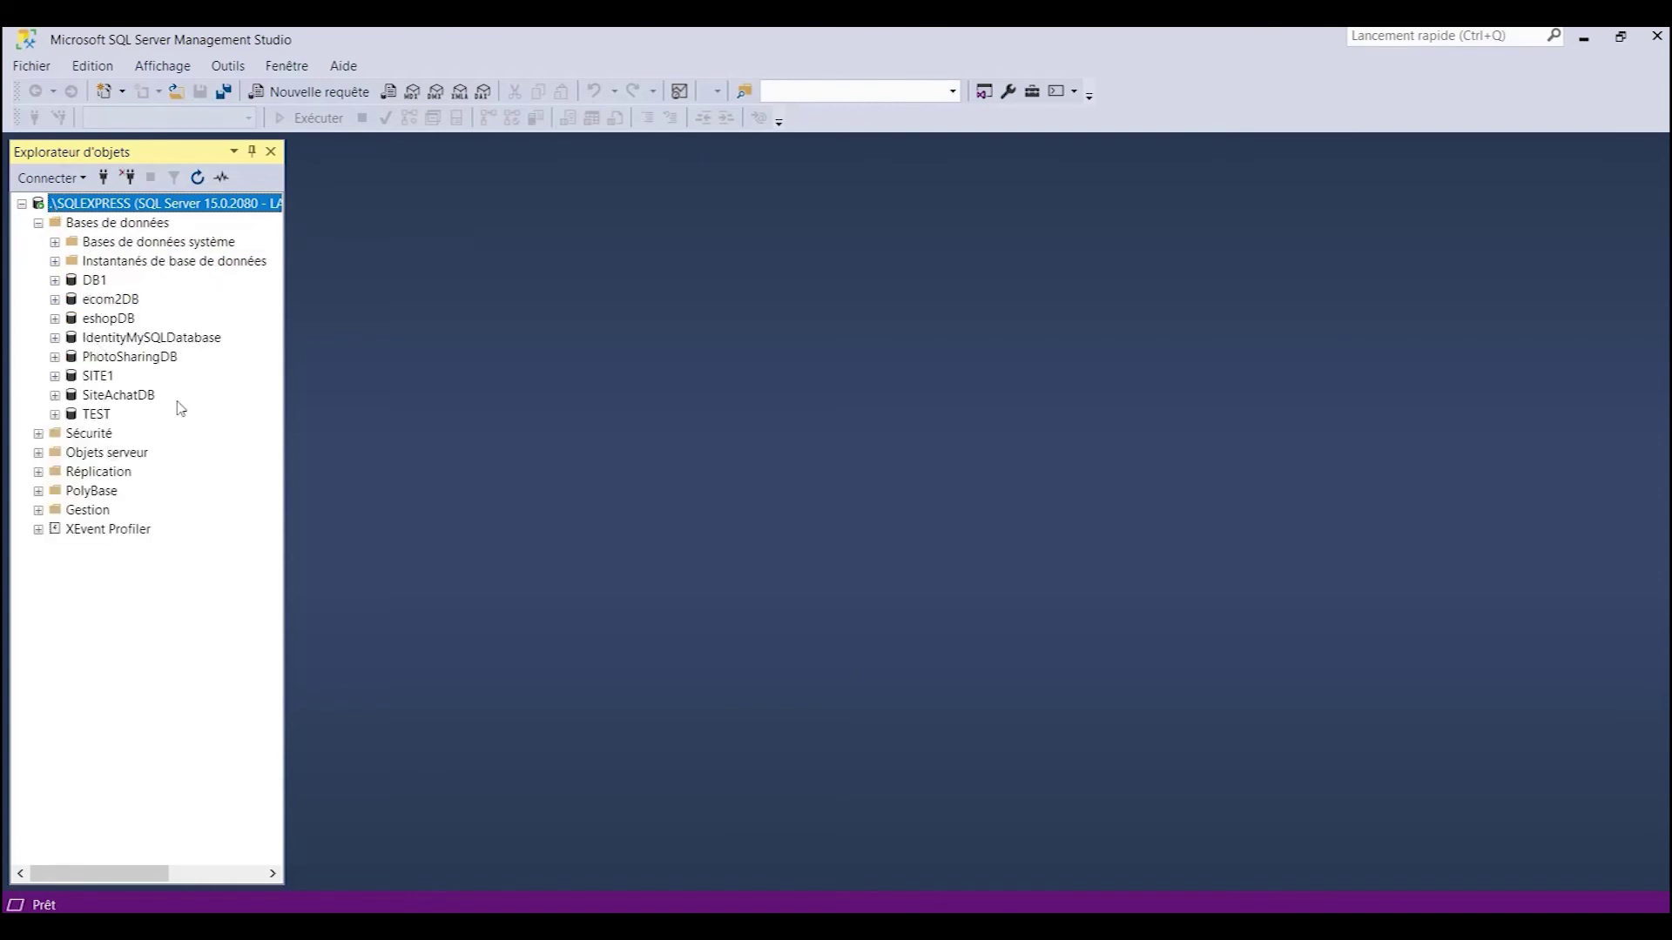
click(39, 224)
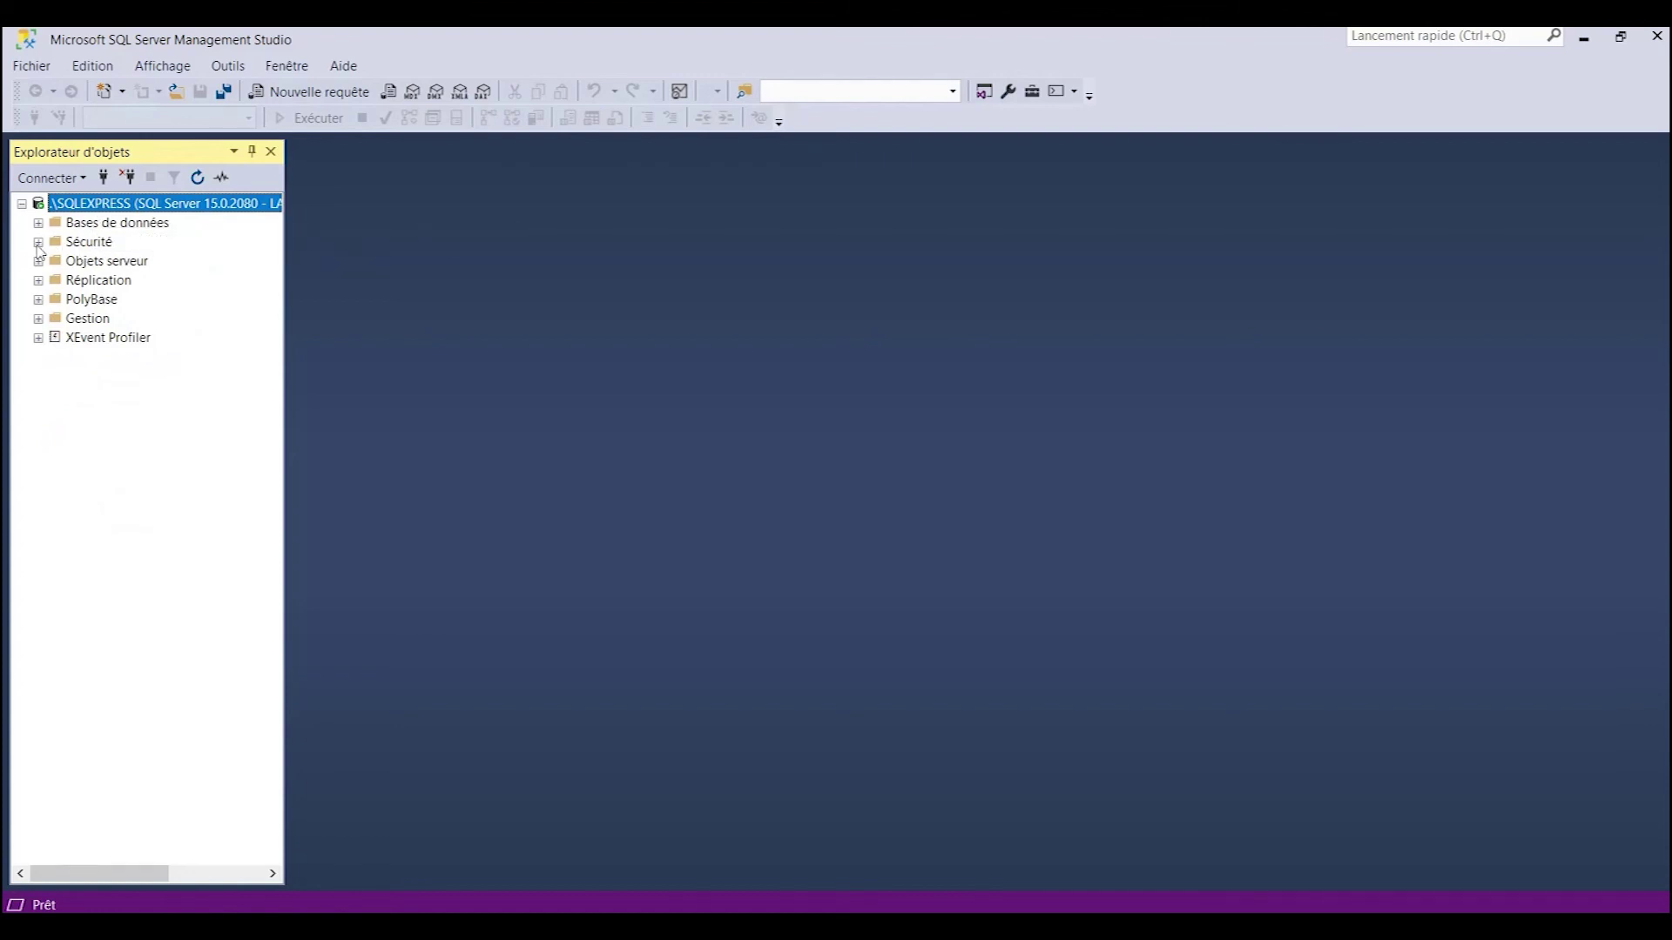
click(39, 243)
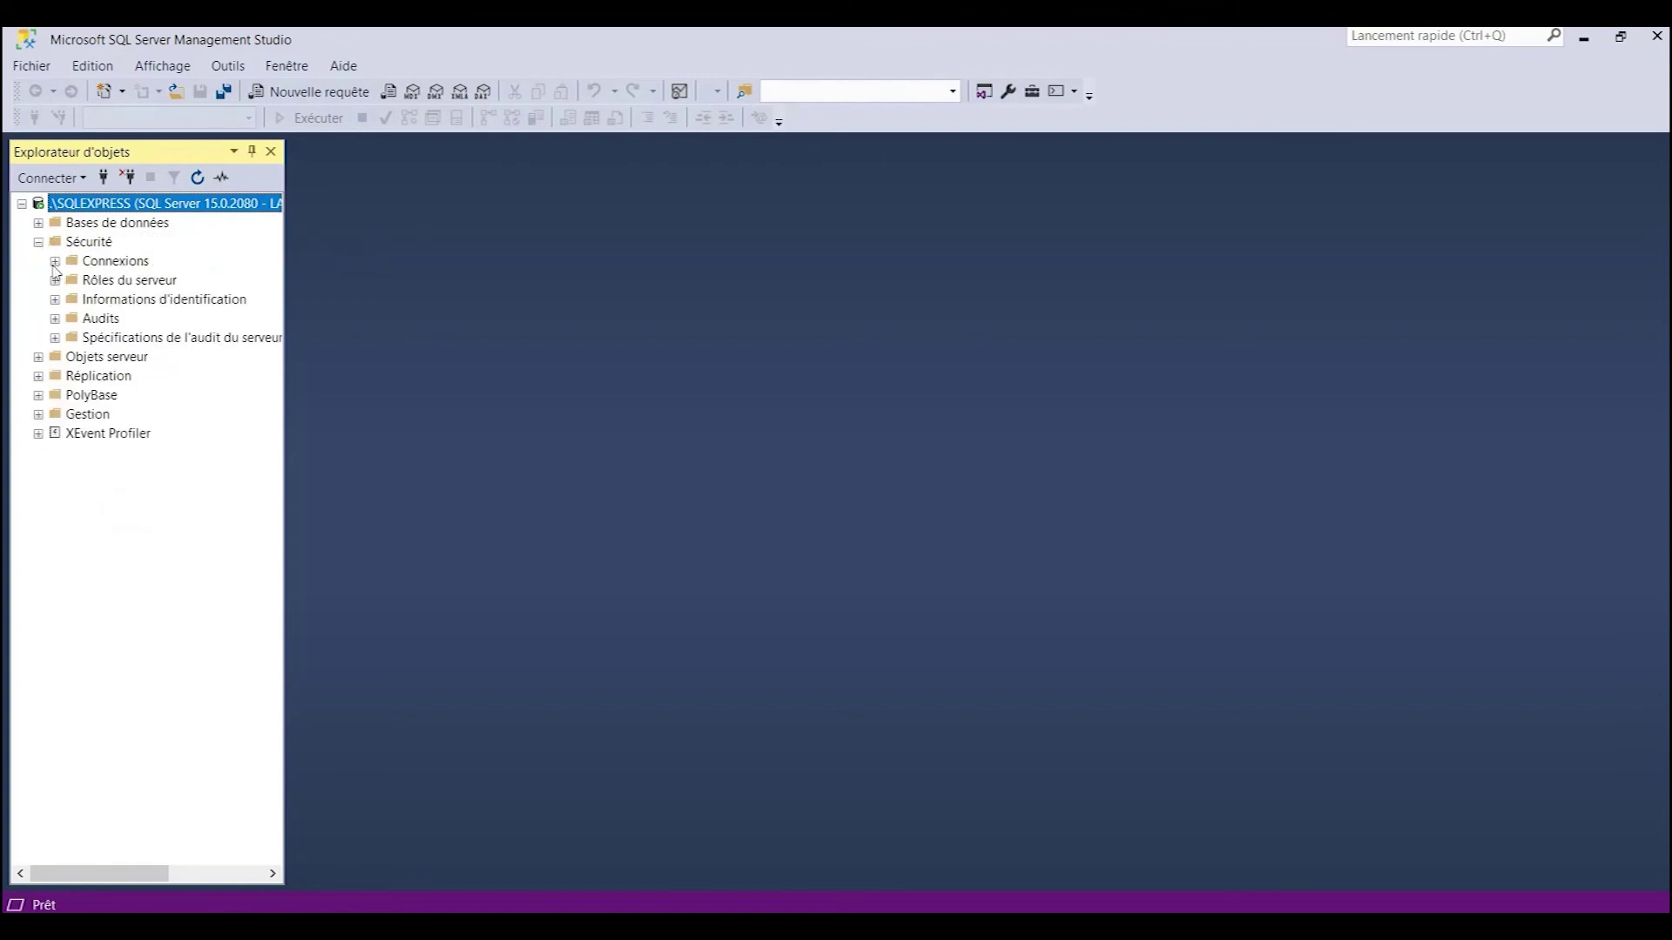
click(55, 262)
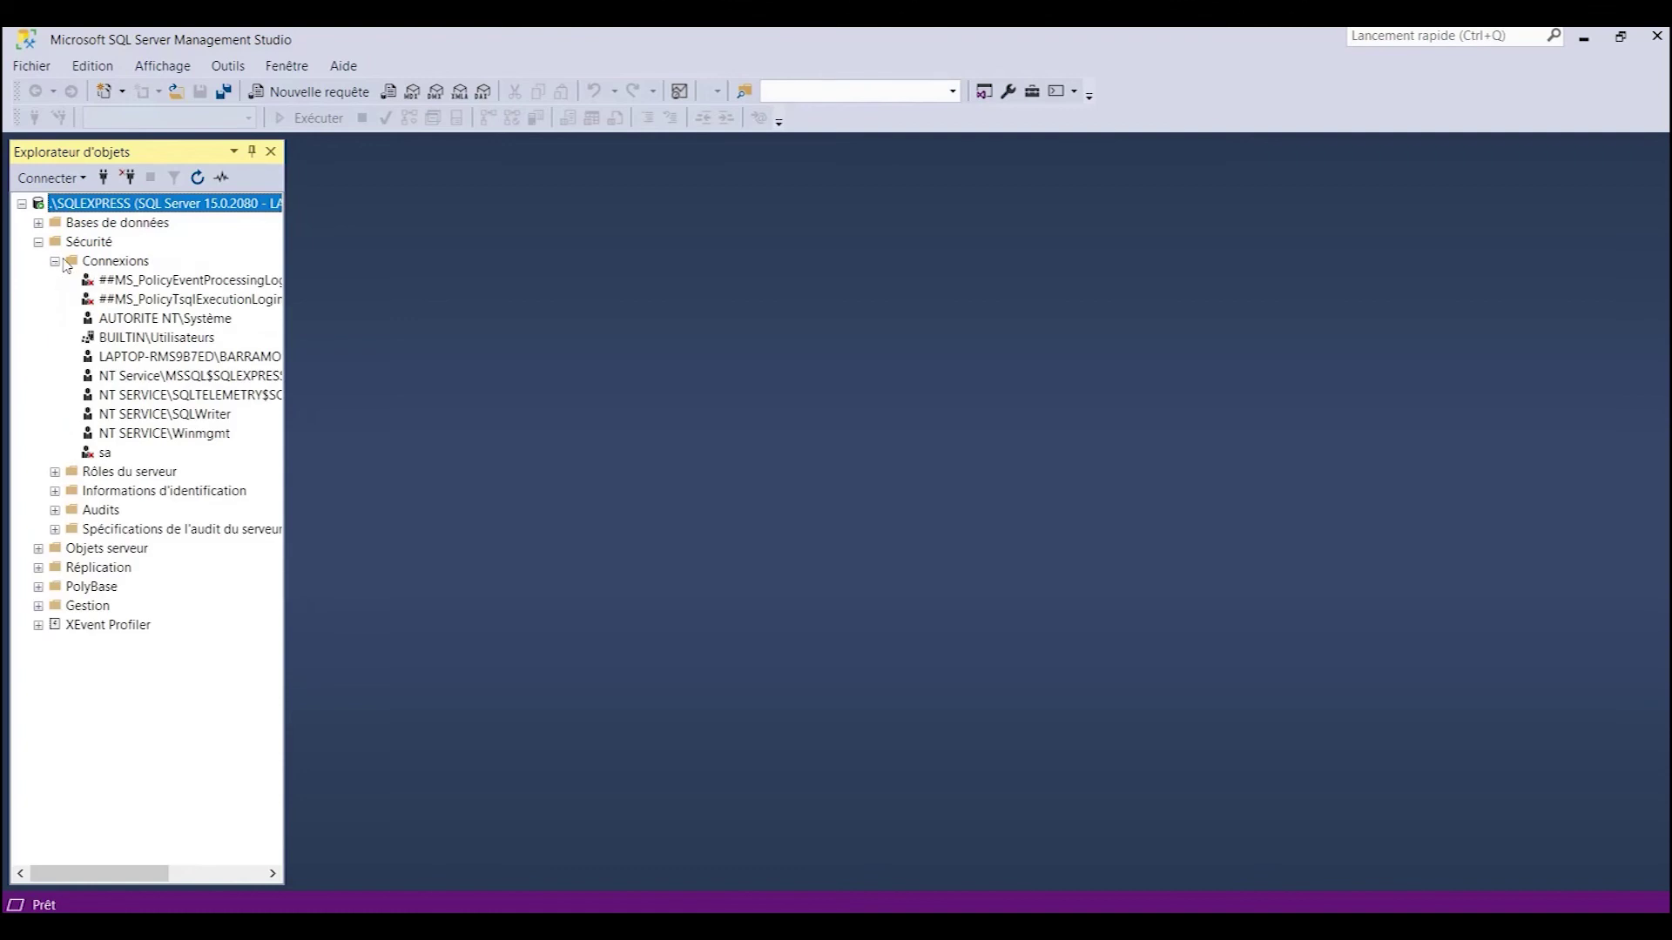
Step: Check the AUTORITE NT\Système login's properties for the public and sysadmin server roles and accept them
click(133, 318)
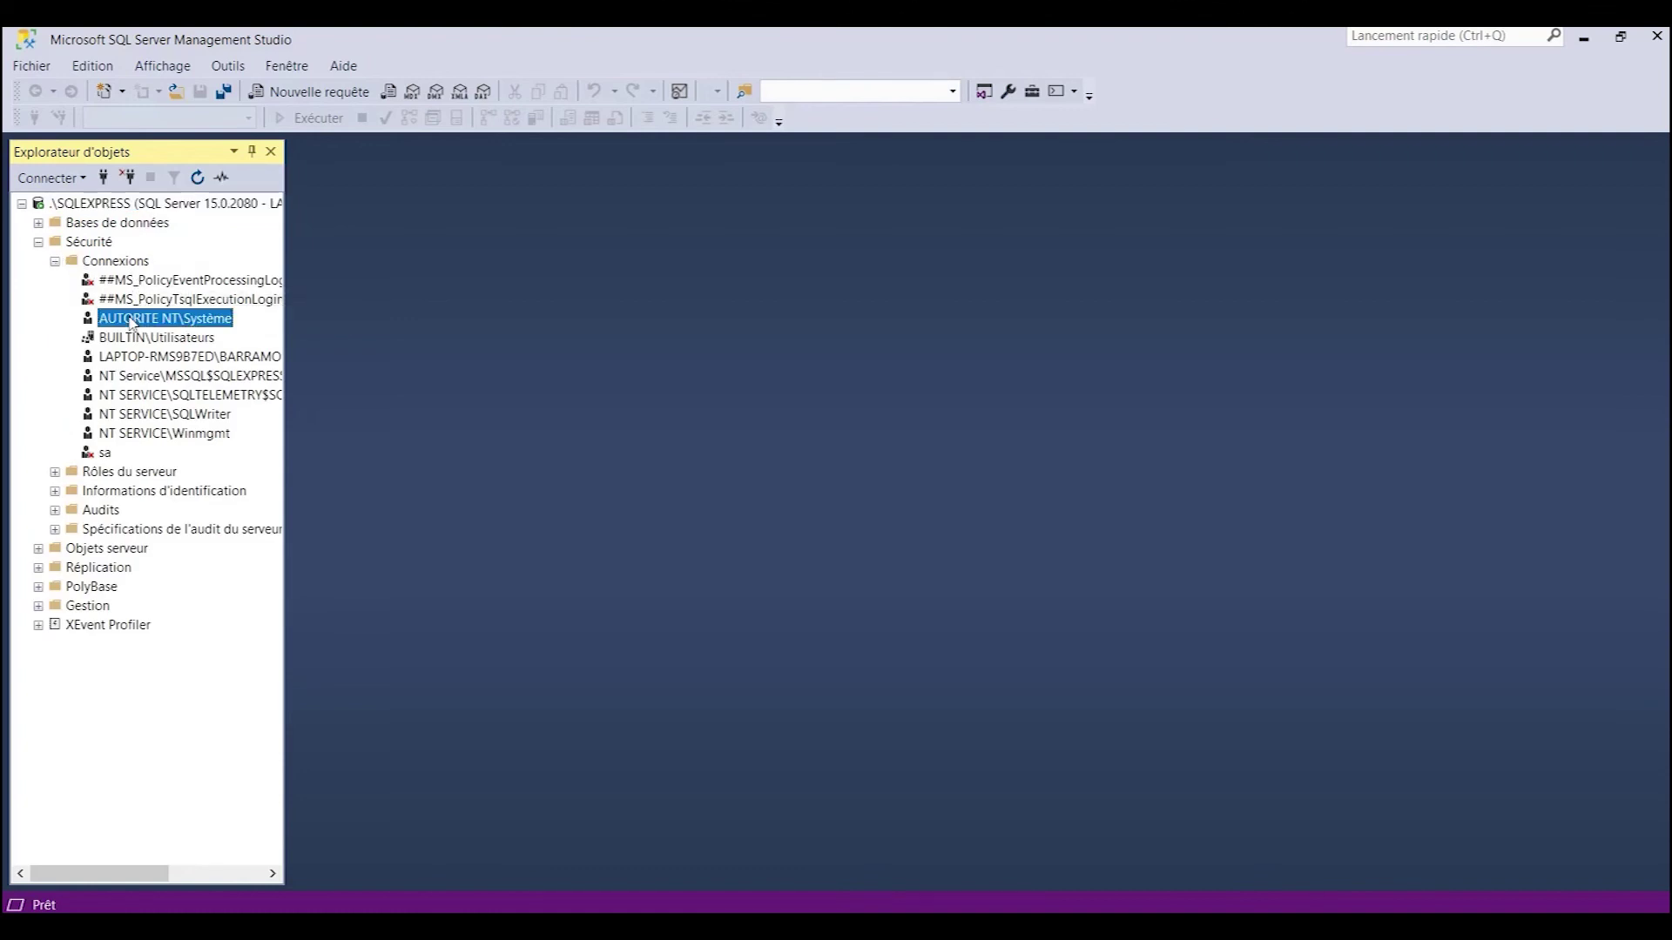
right_click(133, 322)
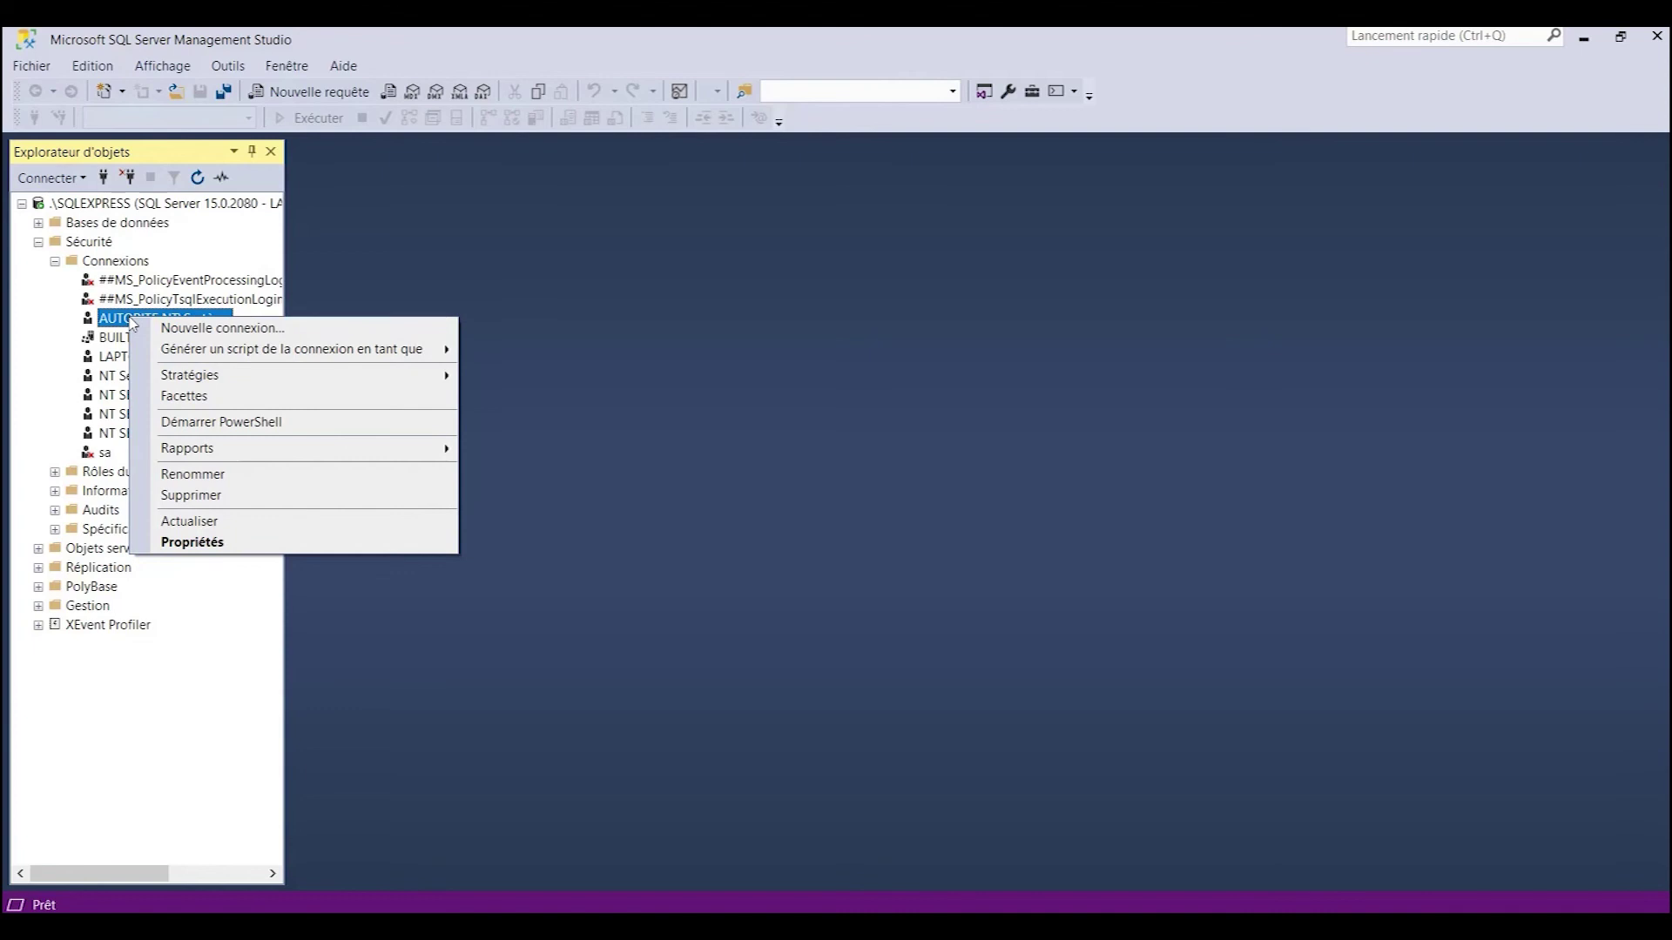
click(188, 541)
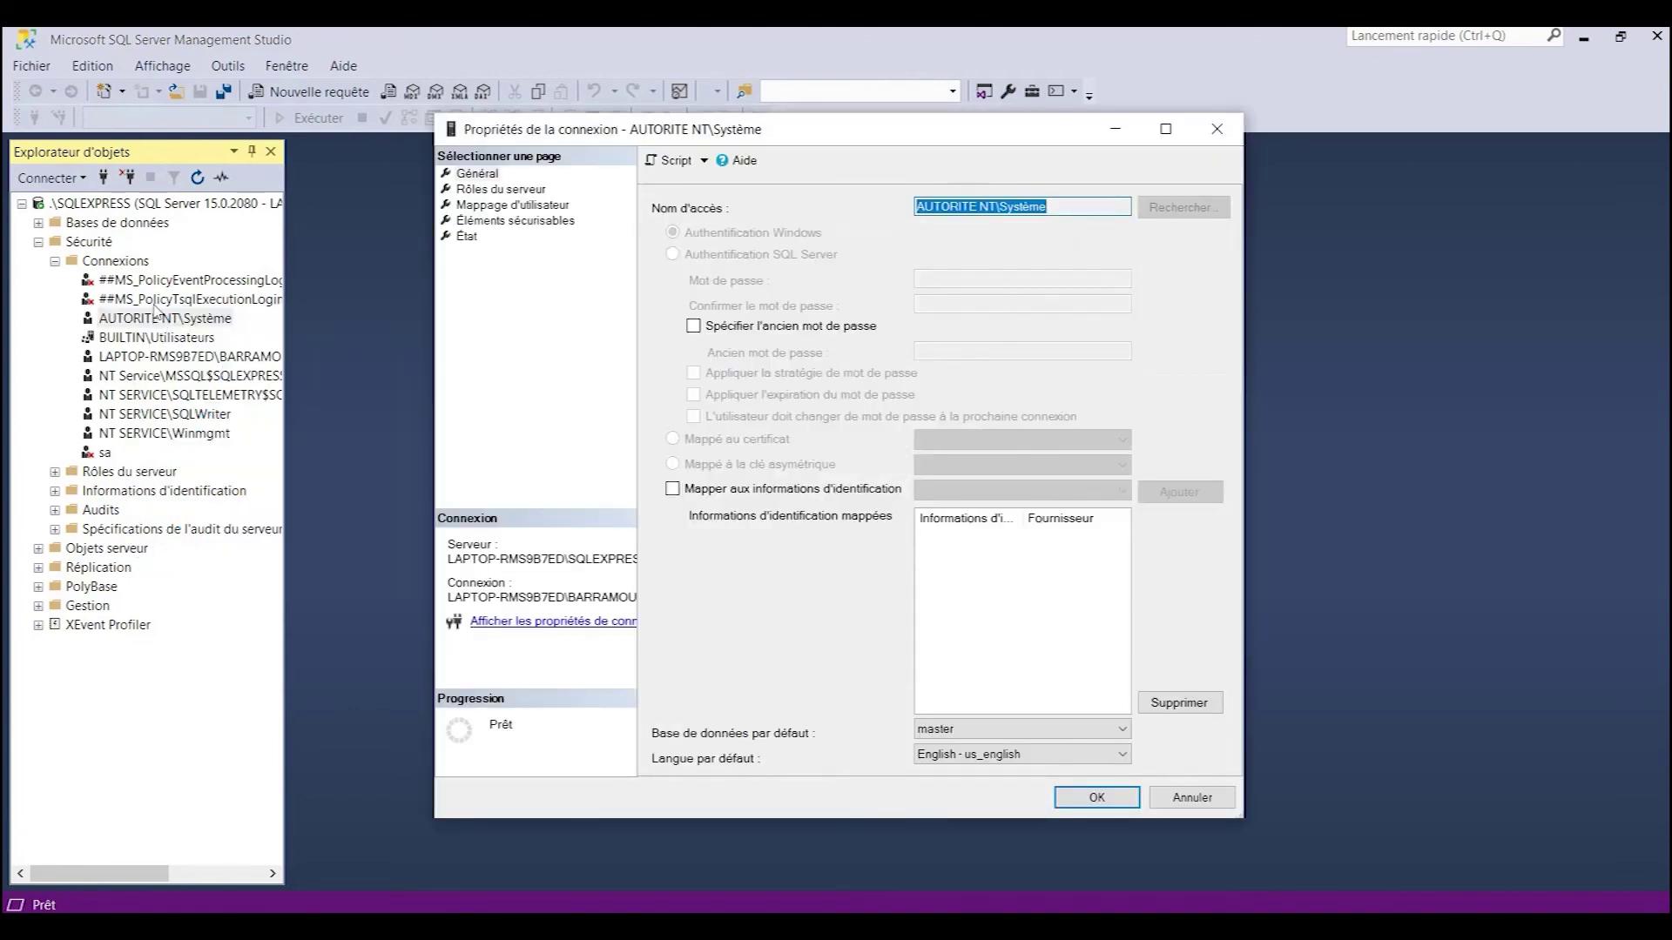
click(487, 191)
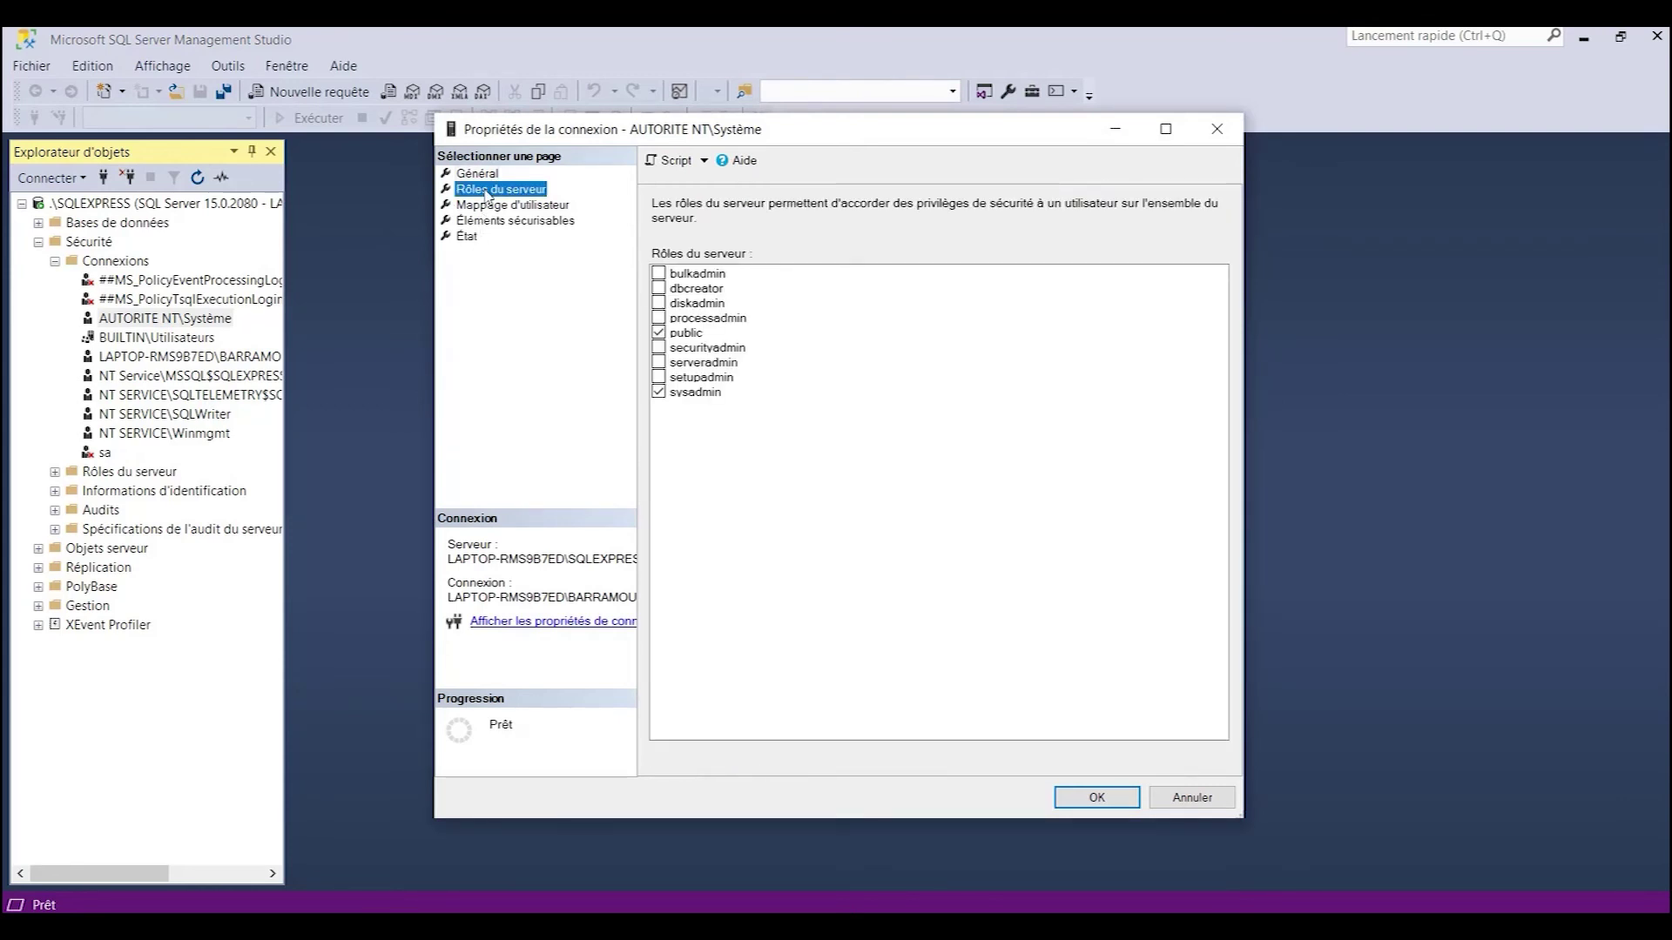
click(720, 337)
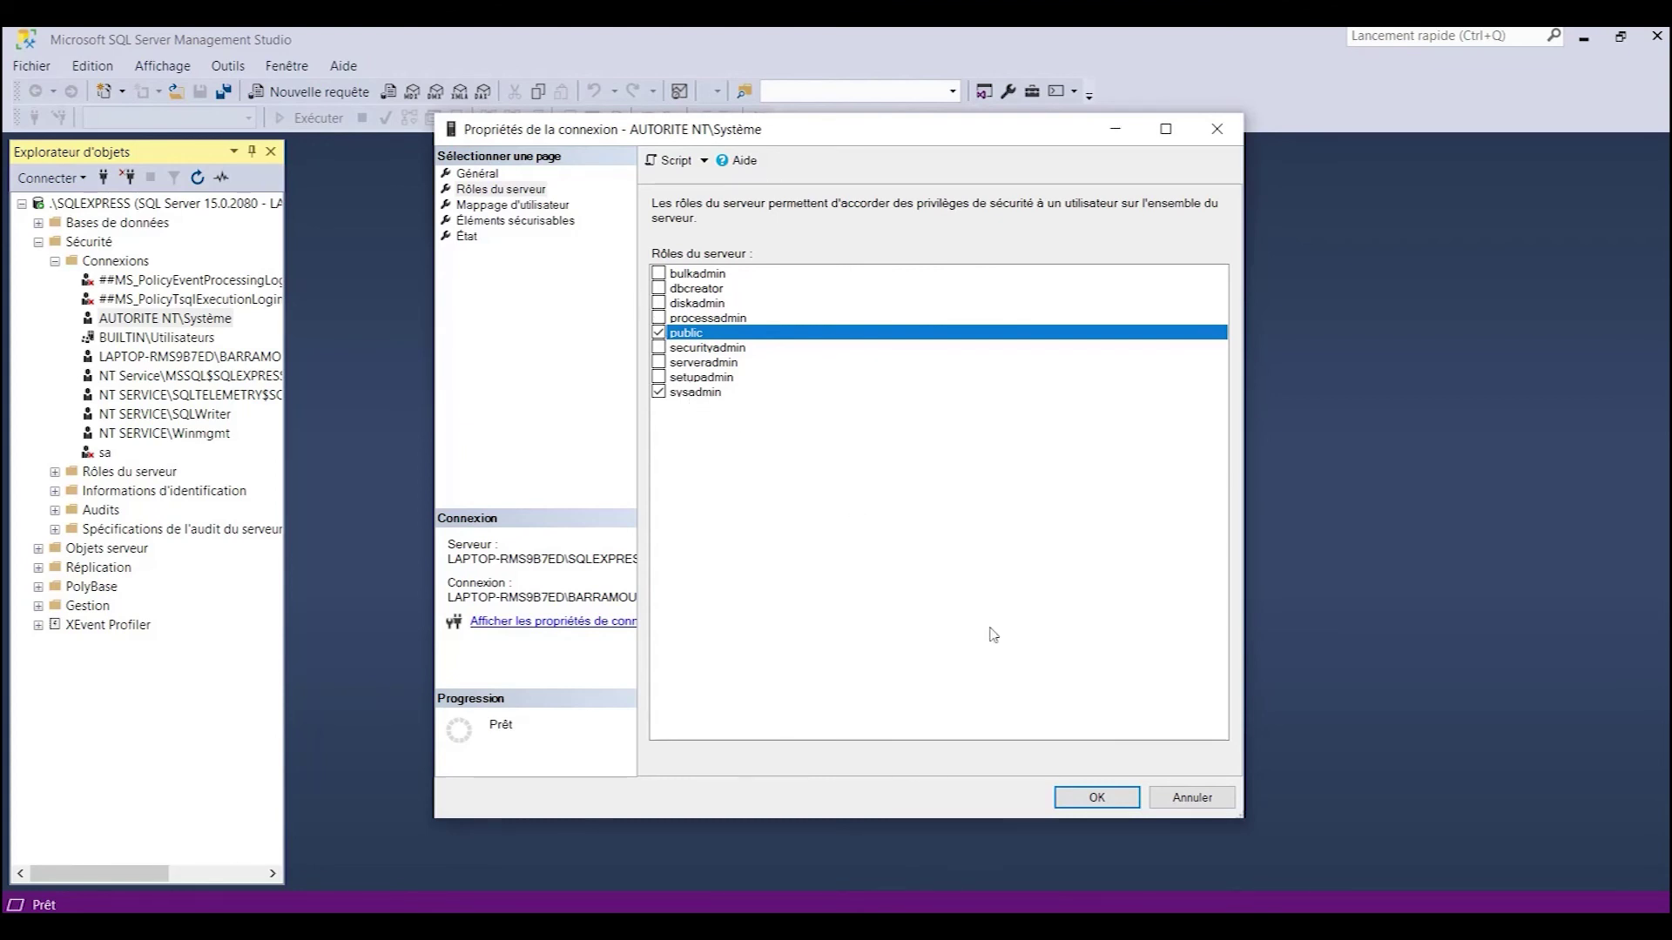
click(1095, 799)
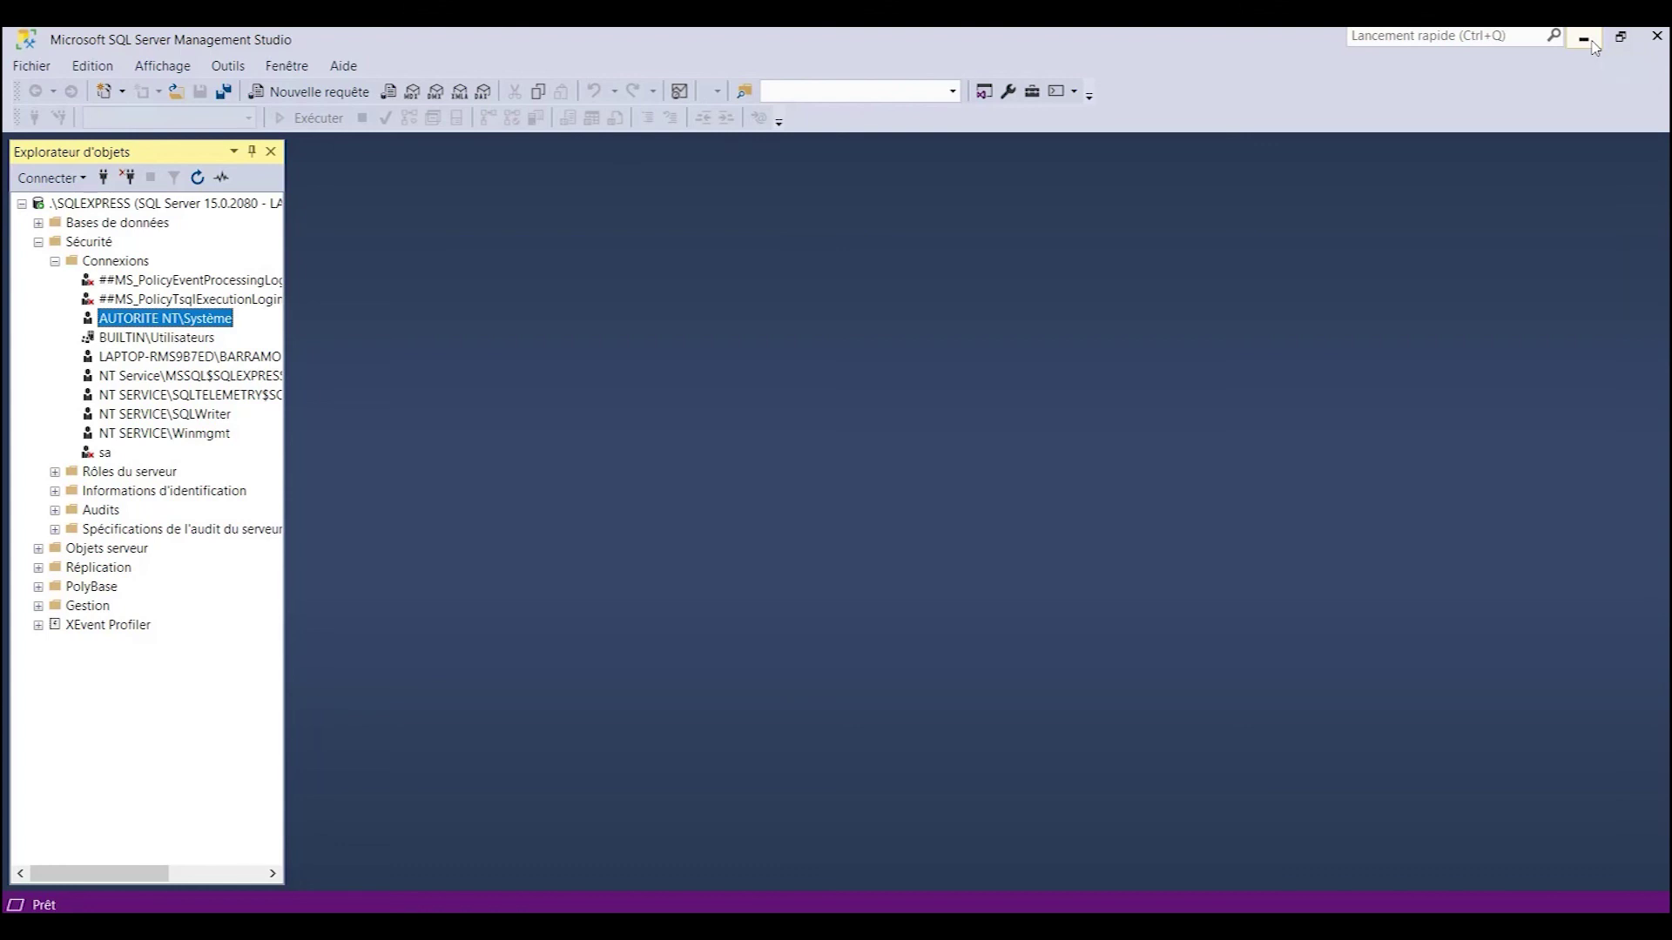
Step: Switch to Chrome and load the deployed site at localhost/eshopdeploy
click(1594, 48)
text(lo)
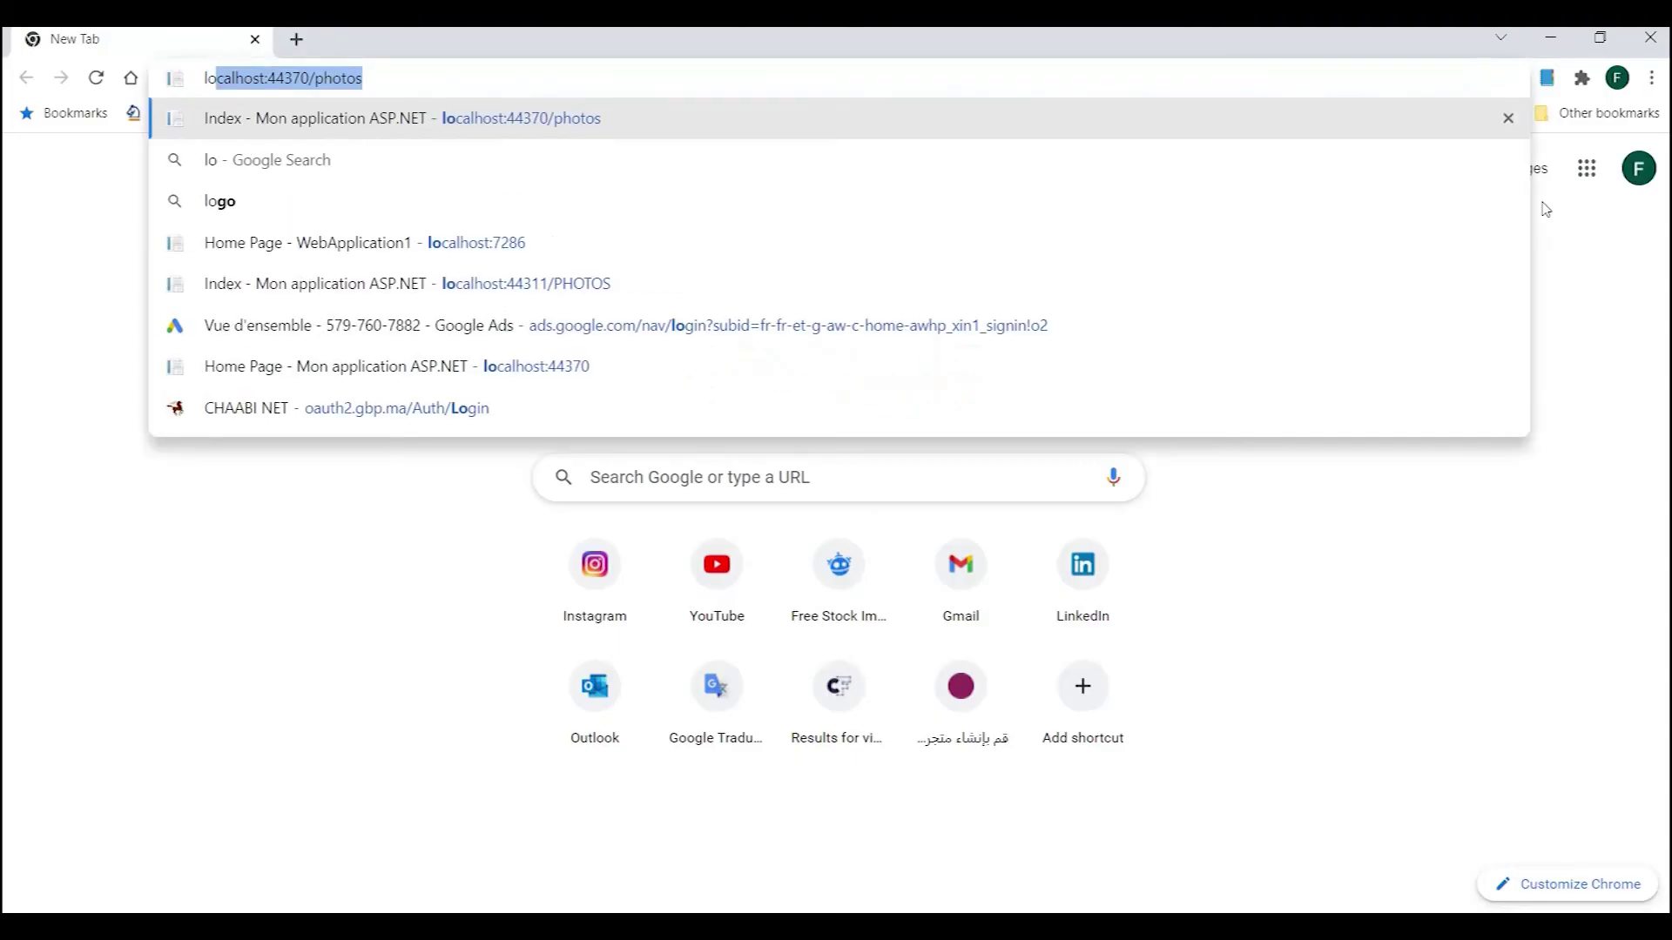
text(calhost)
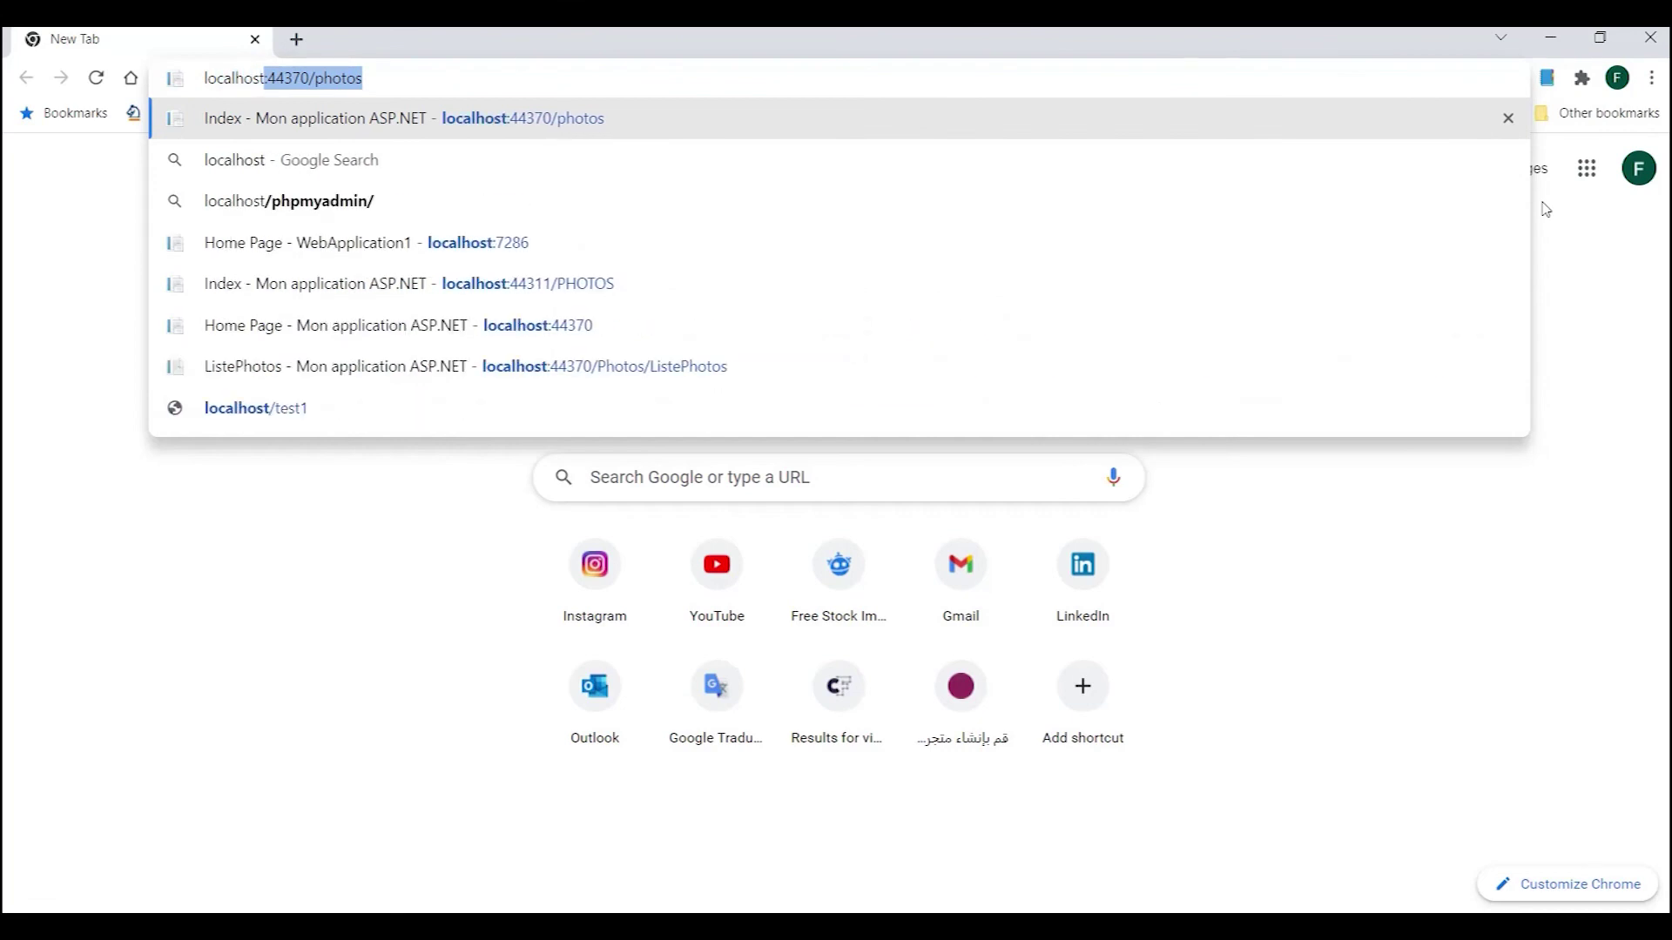
text(/es)
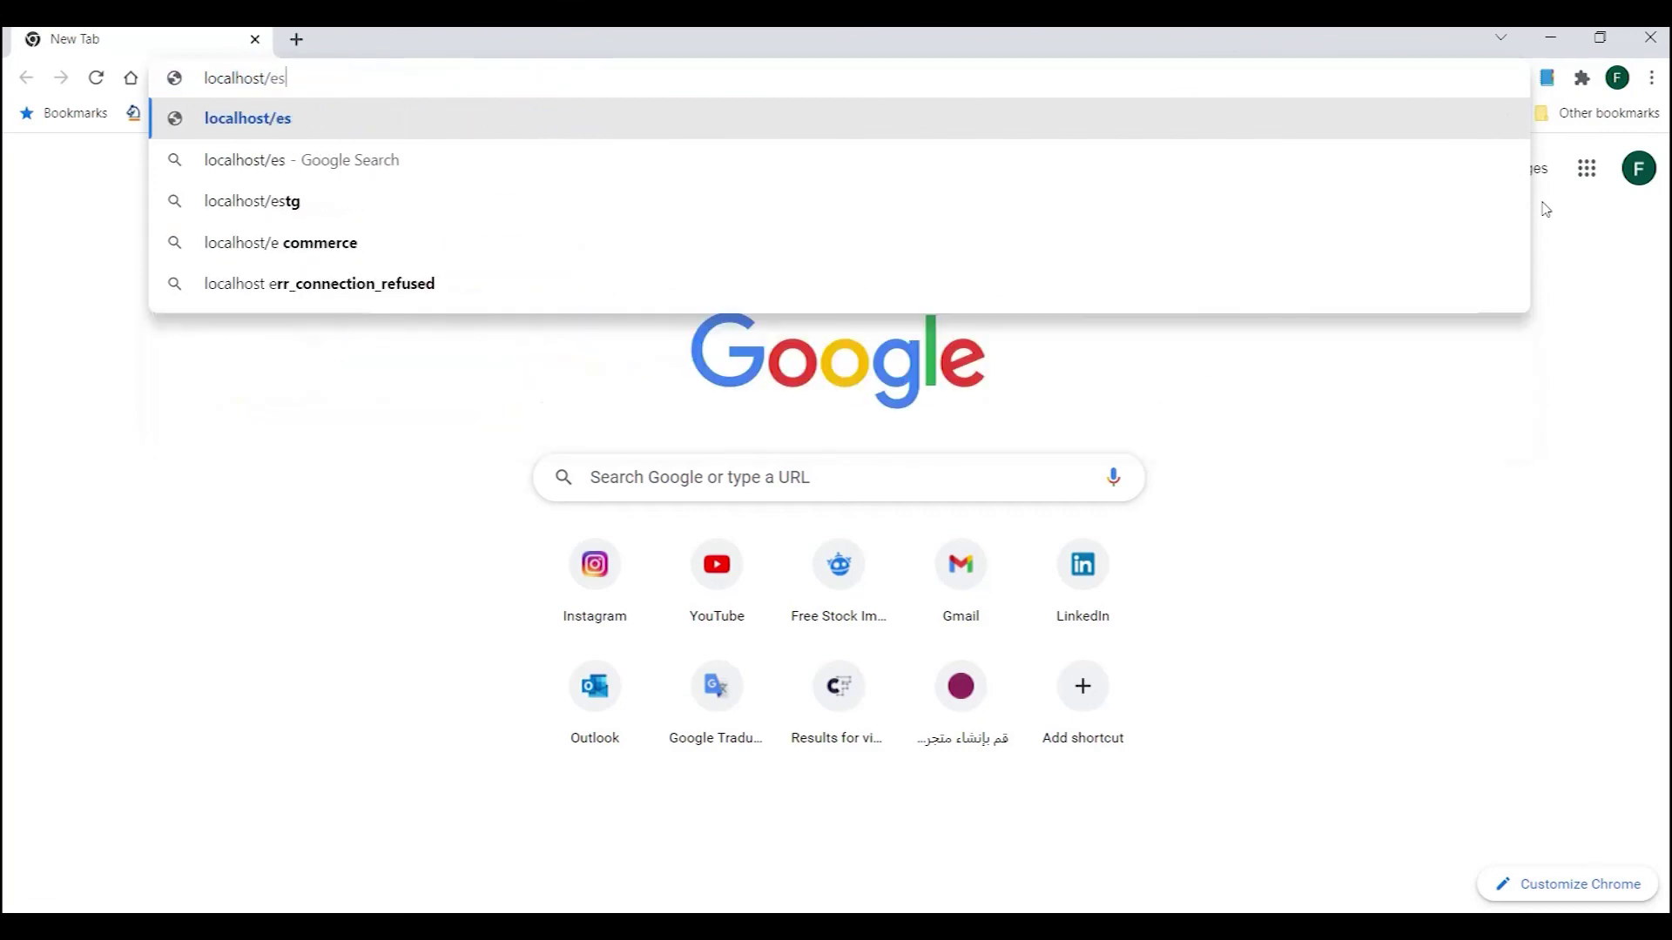
text(hop)
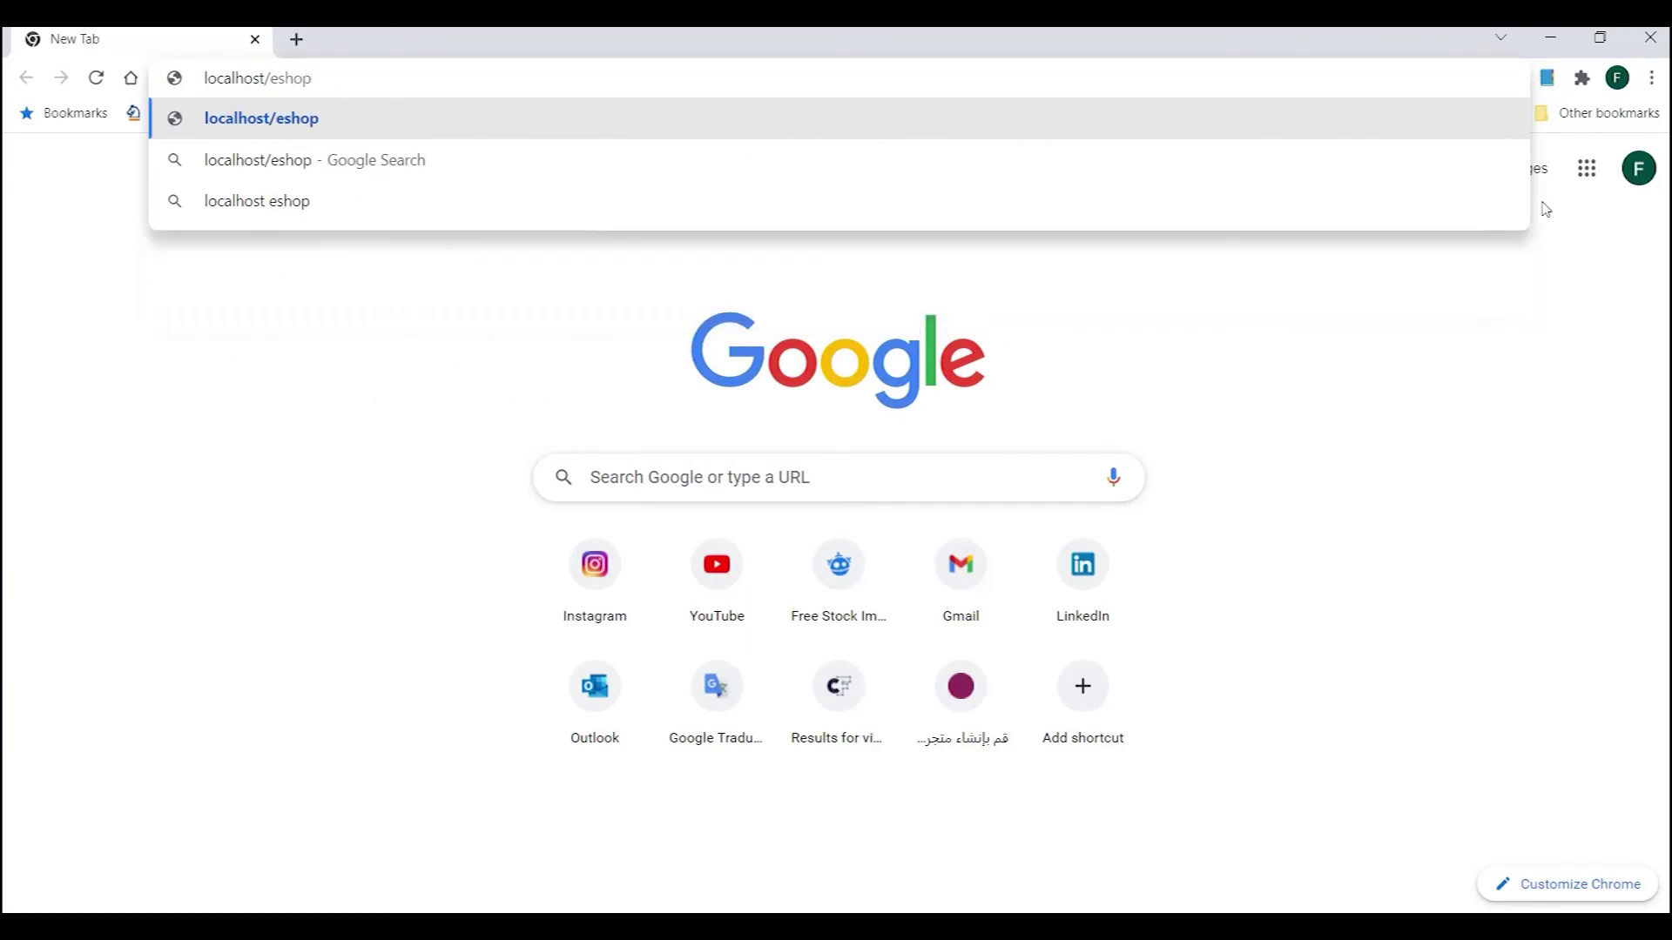
text(deploy)
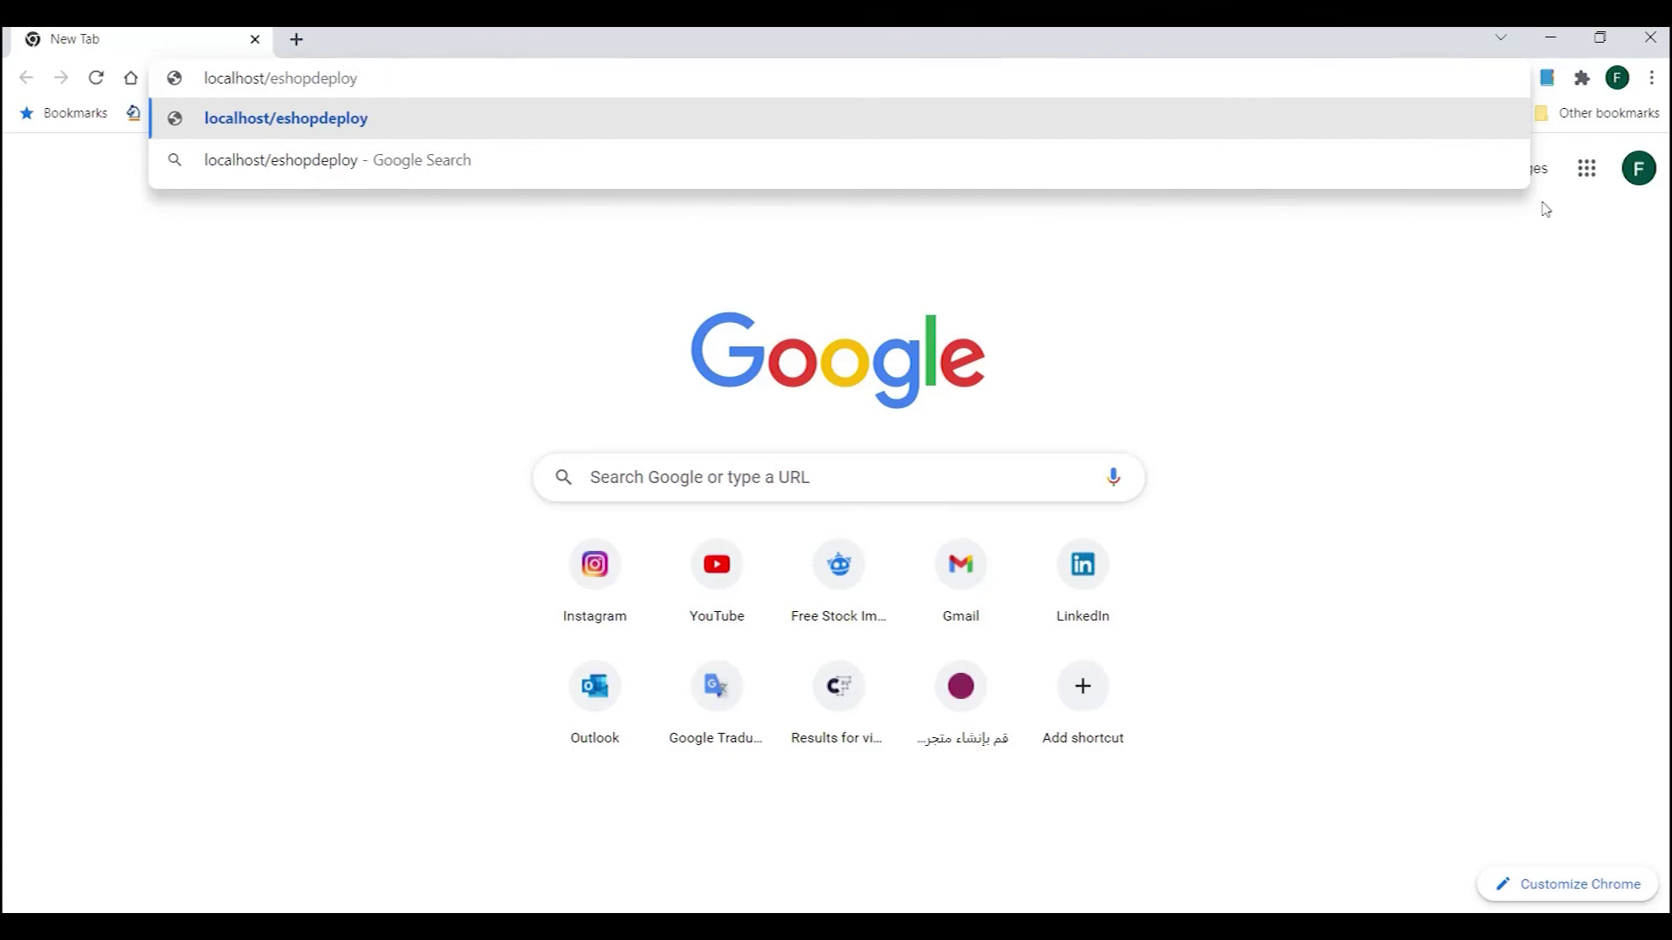
key(Return)
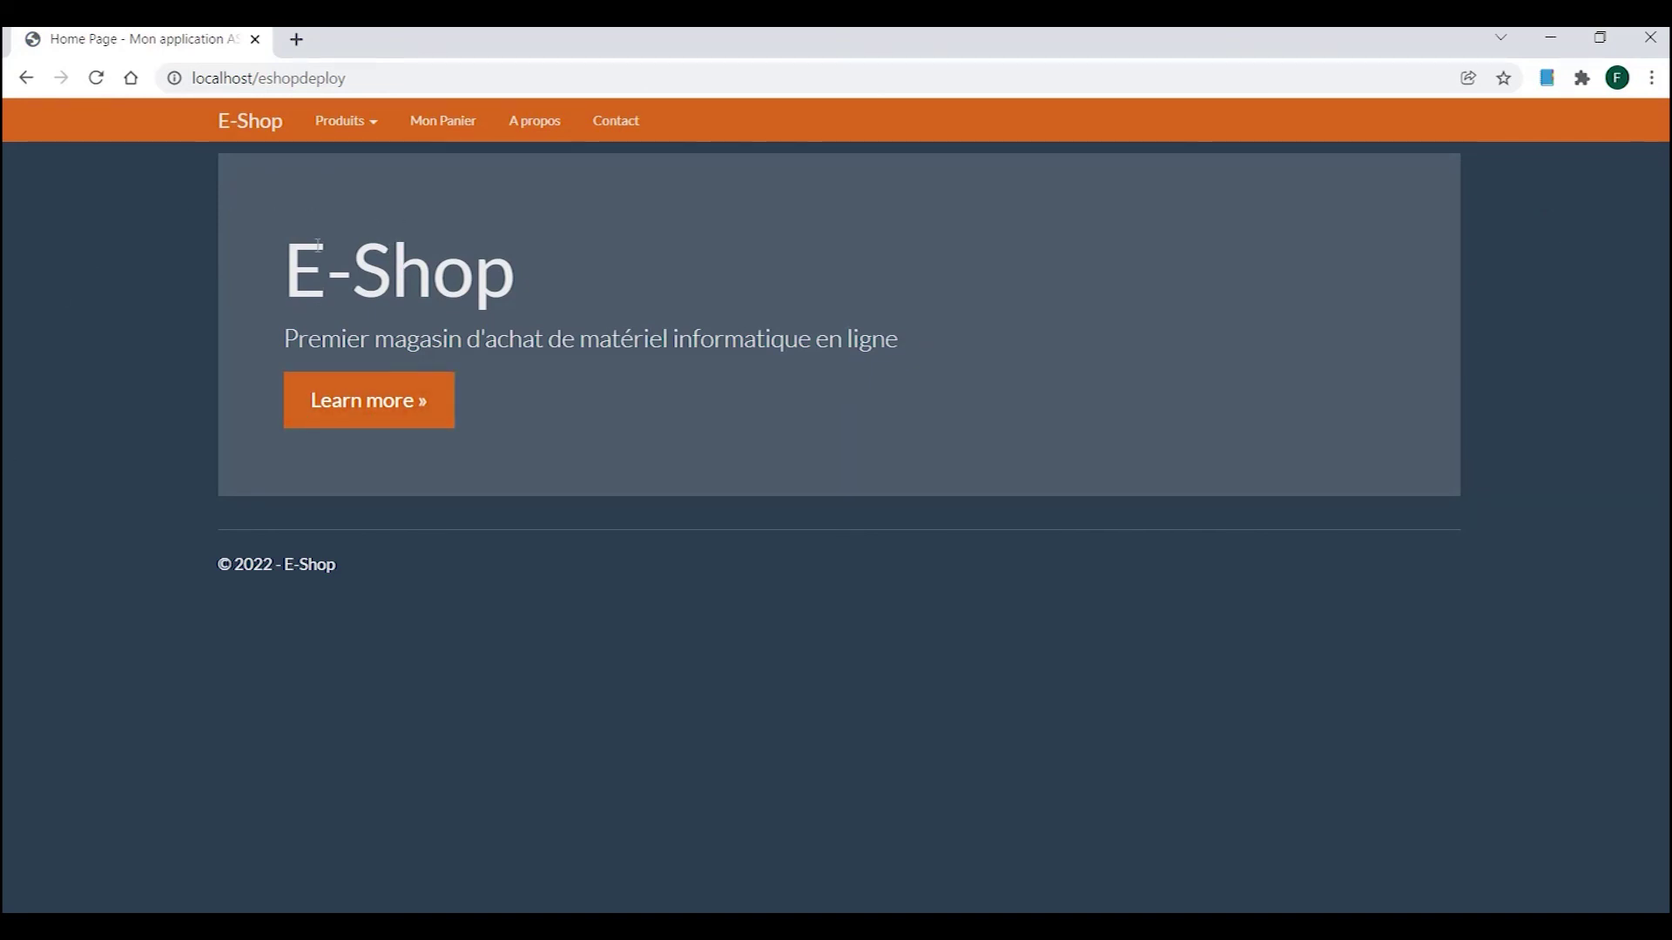
click(408, 76)
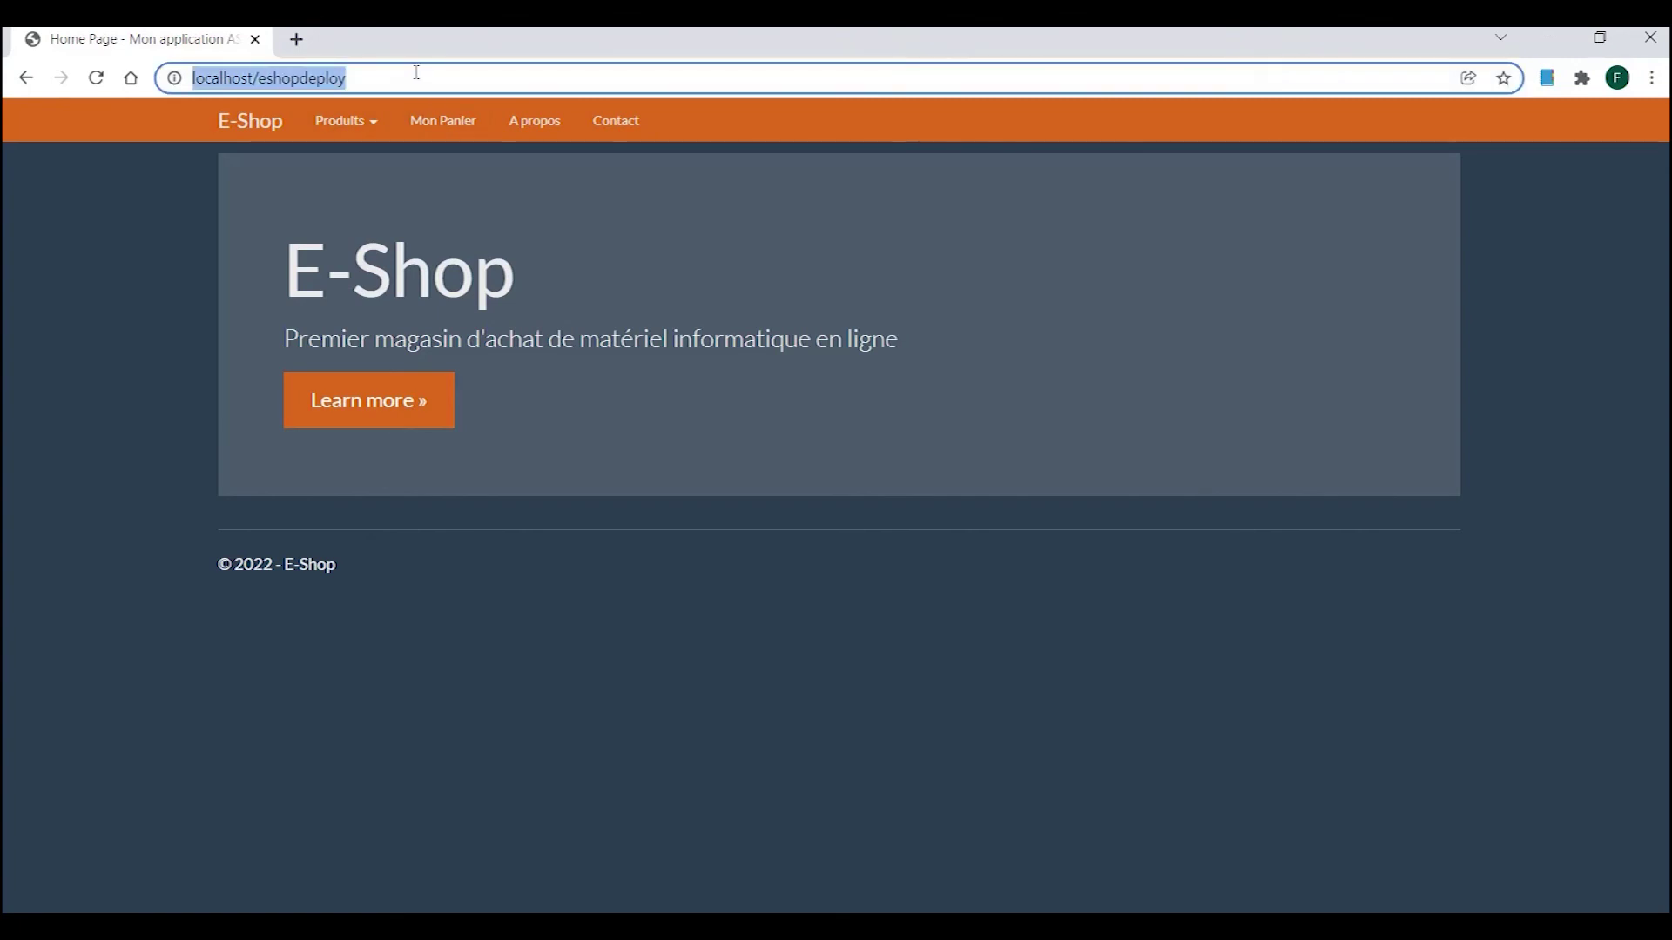
click(252, 79)
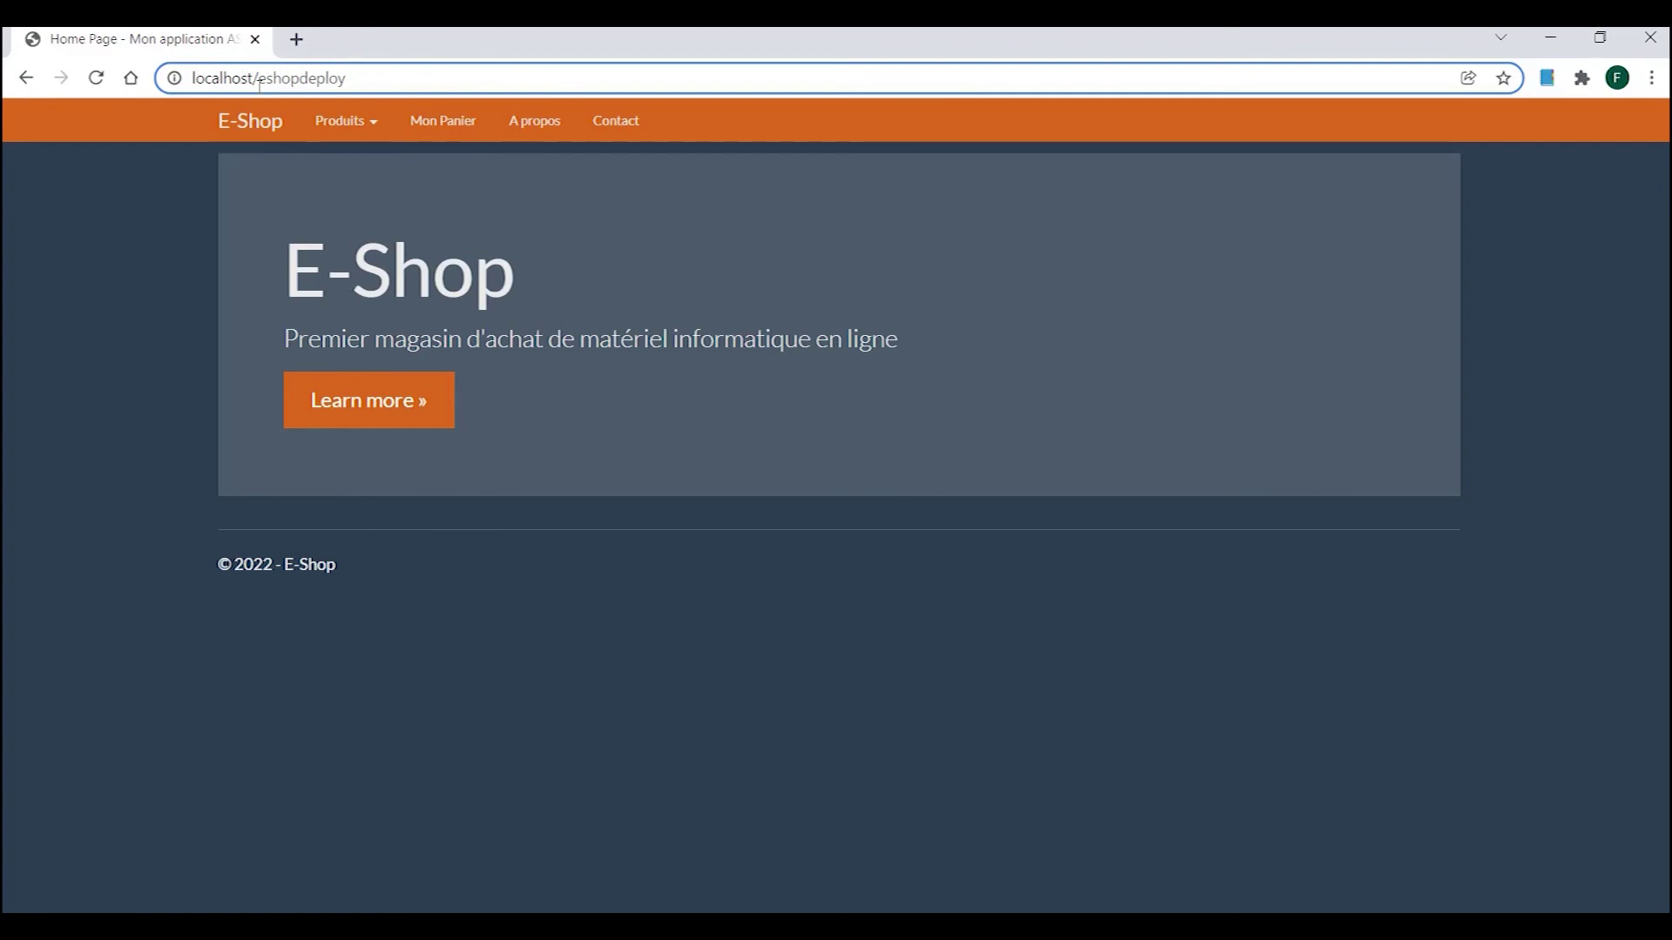
double_click(254, 77)
click(357, 77)
double_click(251, 78)
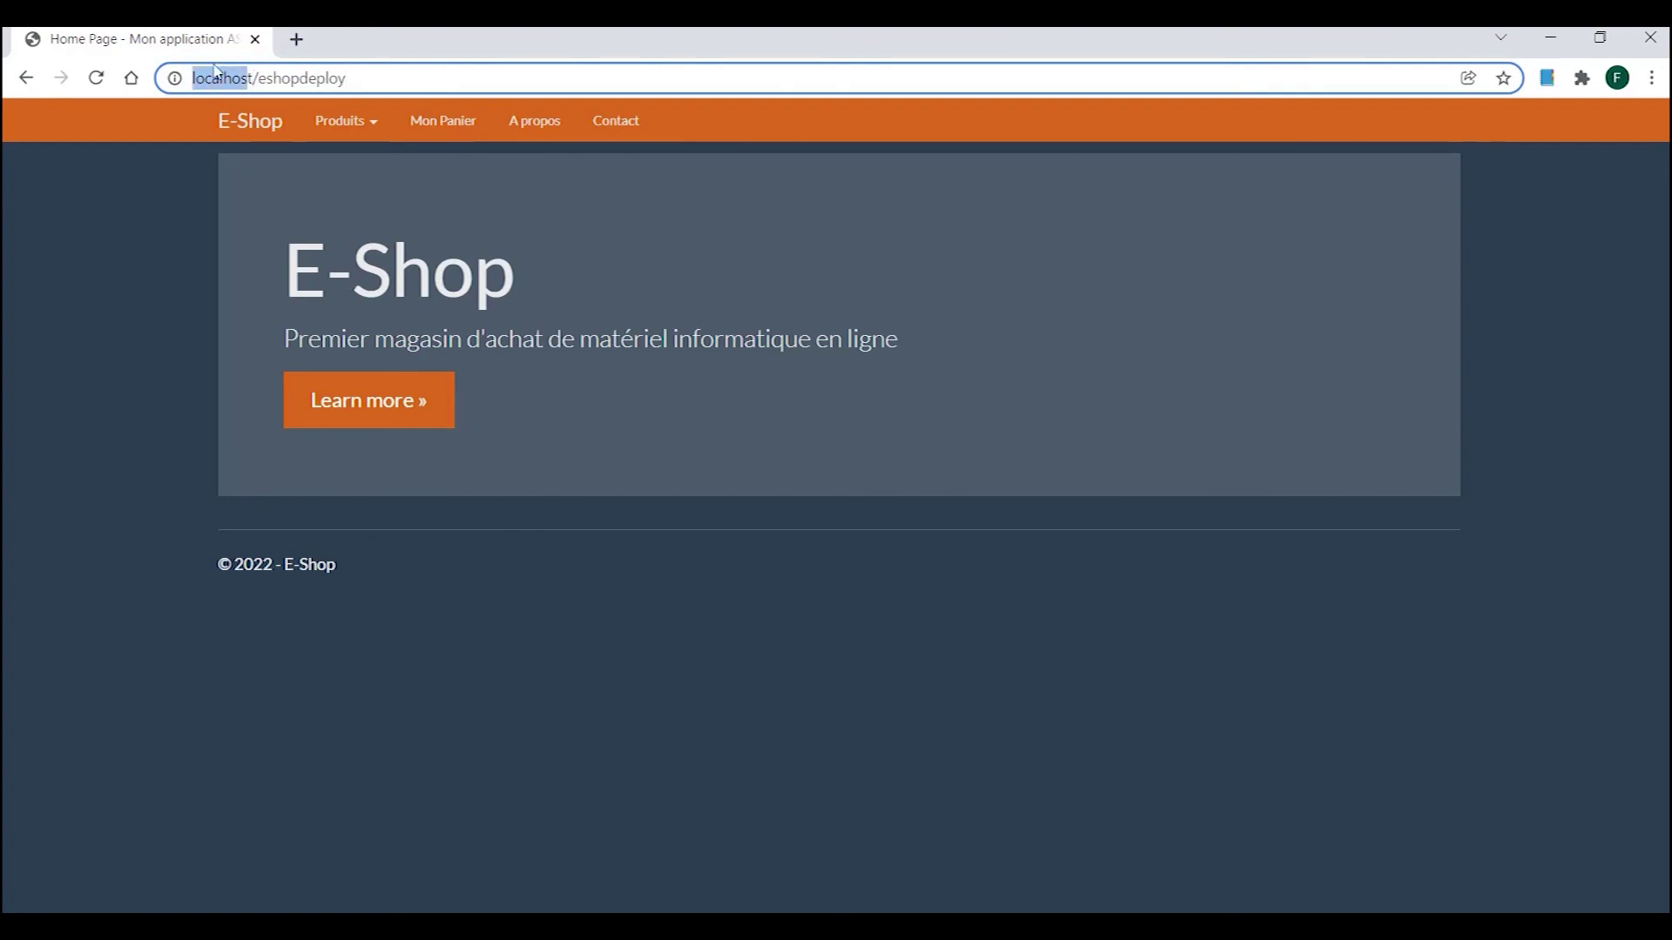
click(355, 80)
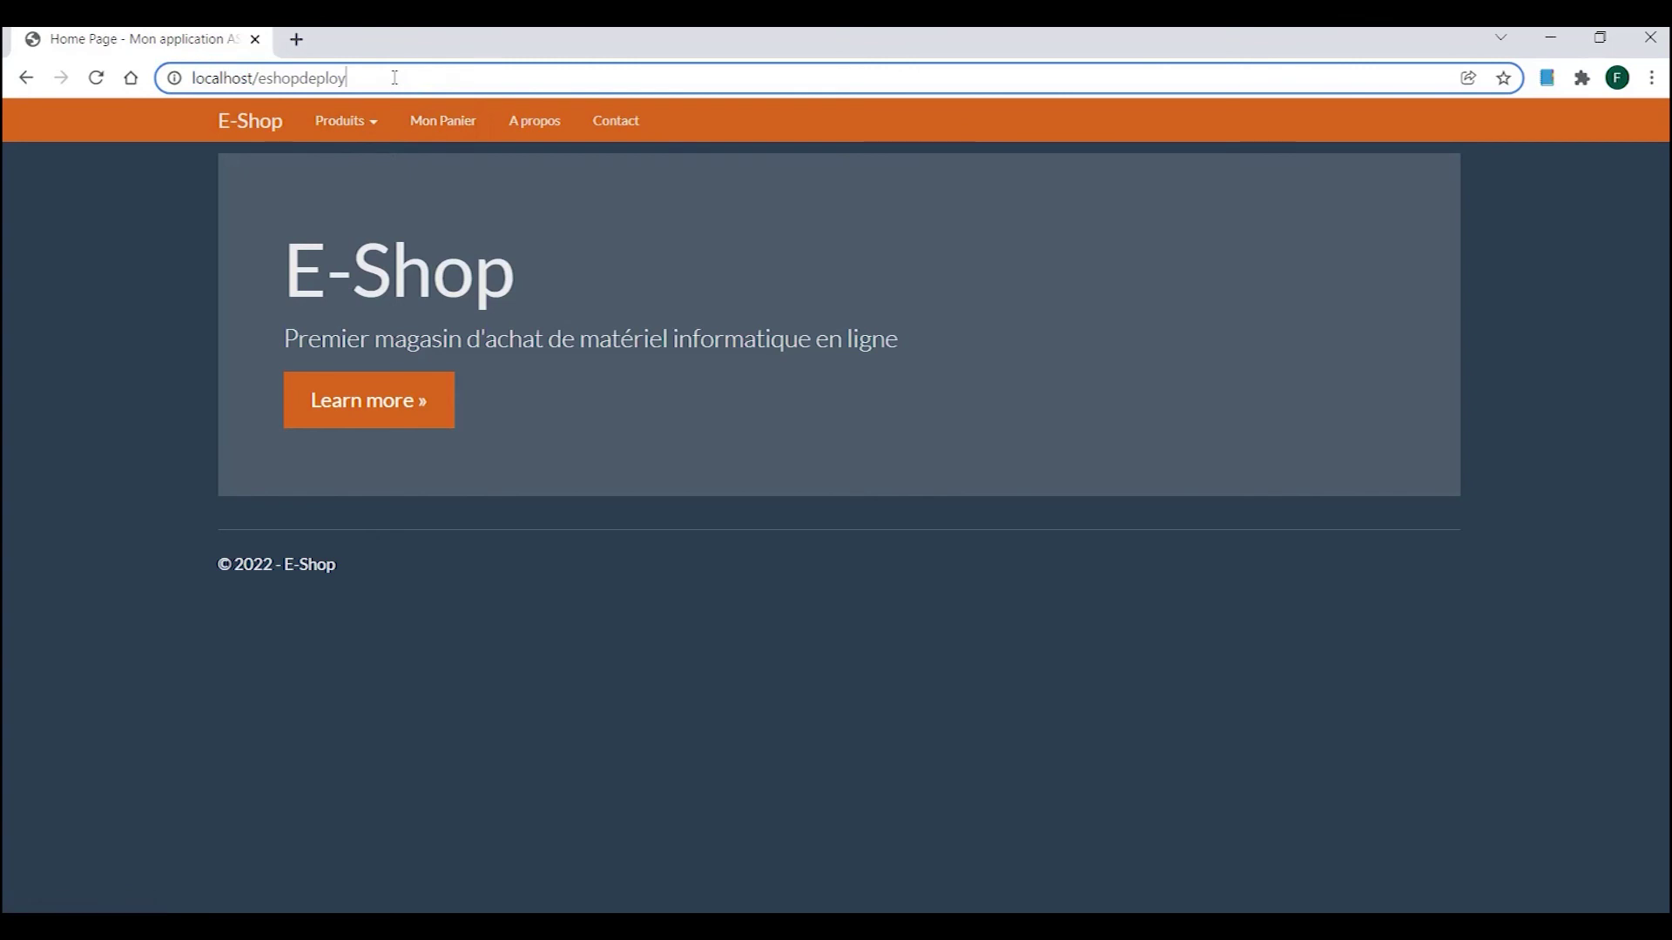
Step: Open the deployed site's product list from Produits and inspect the page's address
click(359, 128)
click(353, 161)
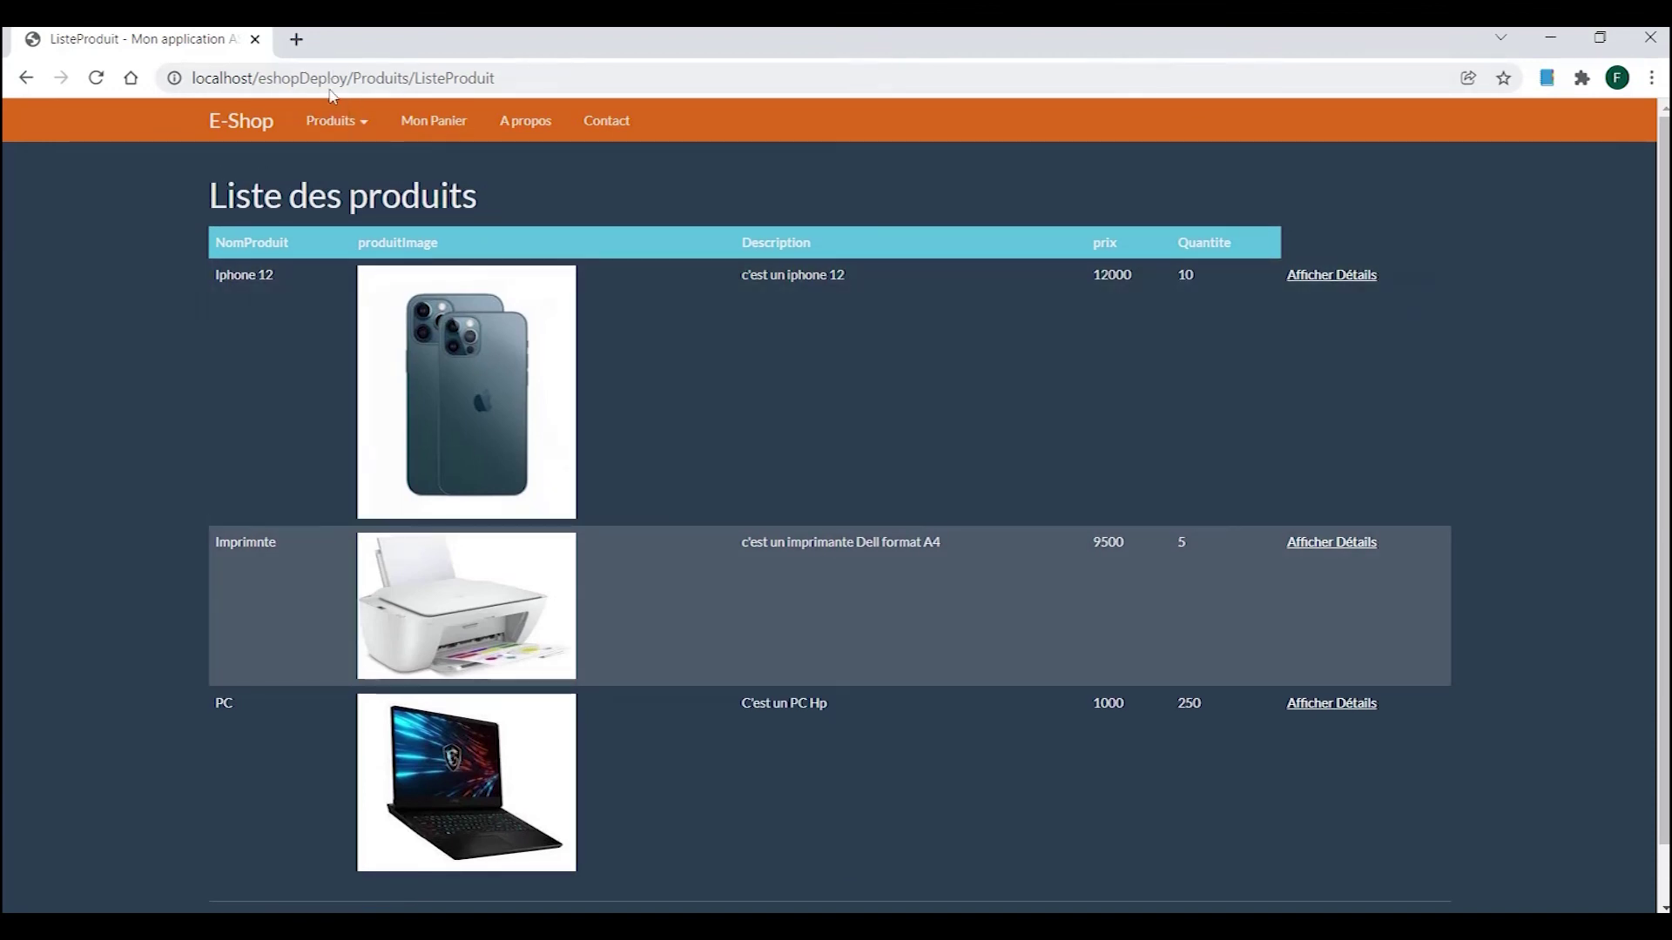
click(269, 87)
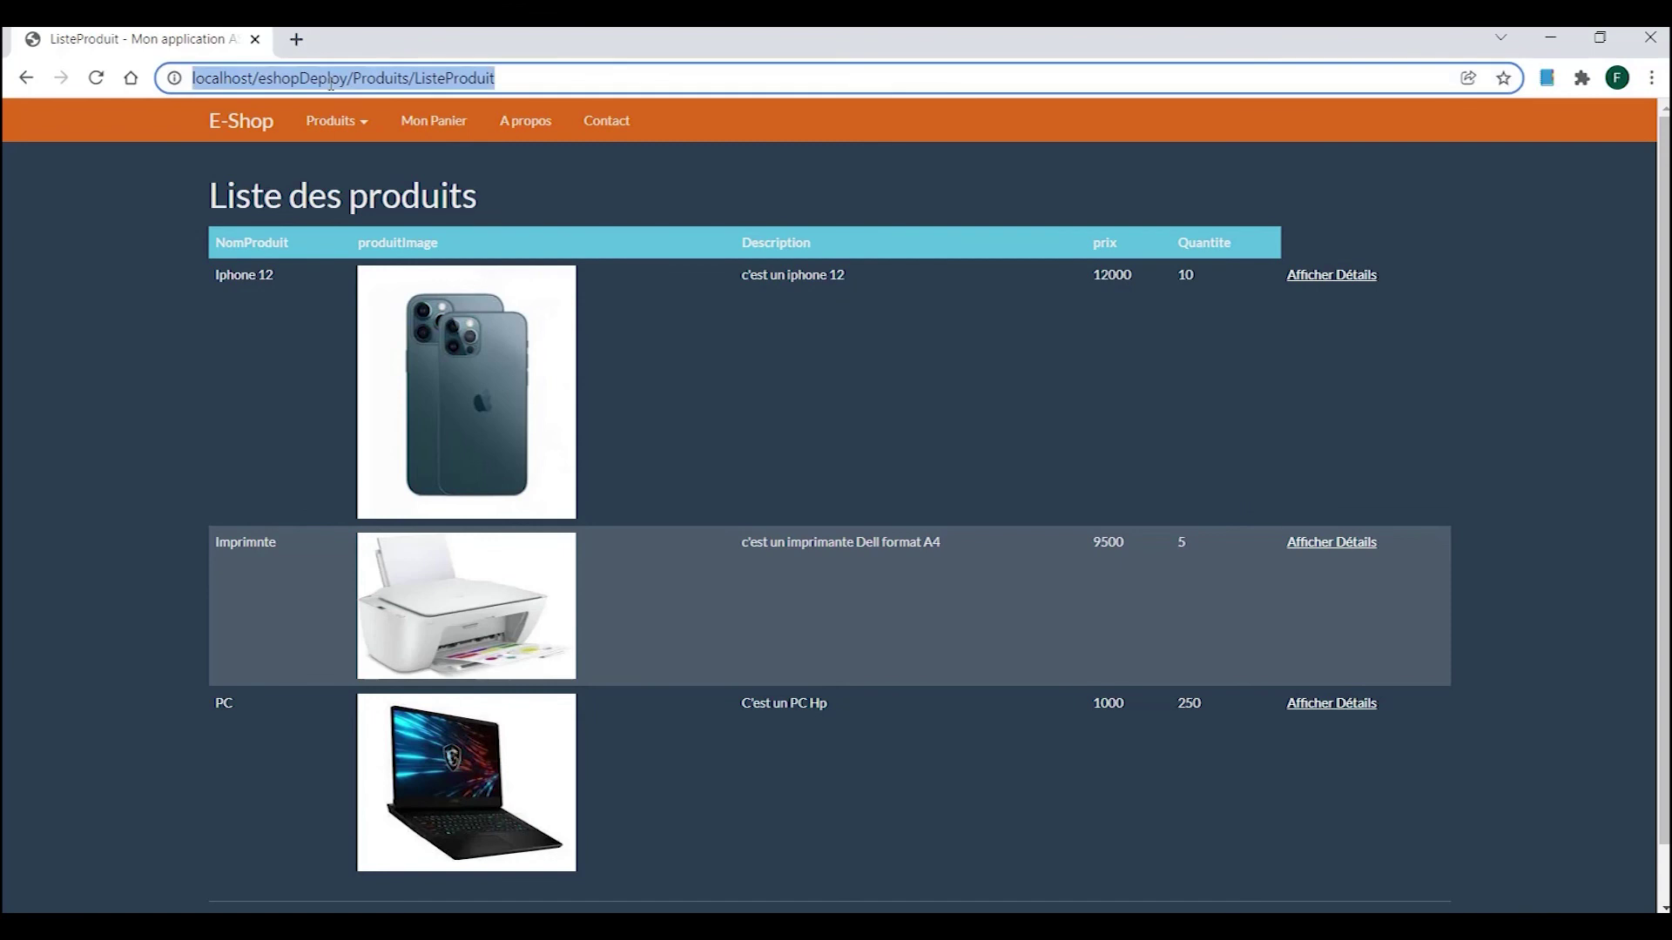
click(272, 80)
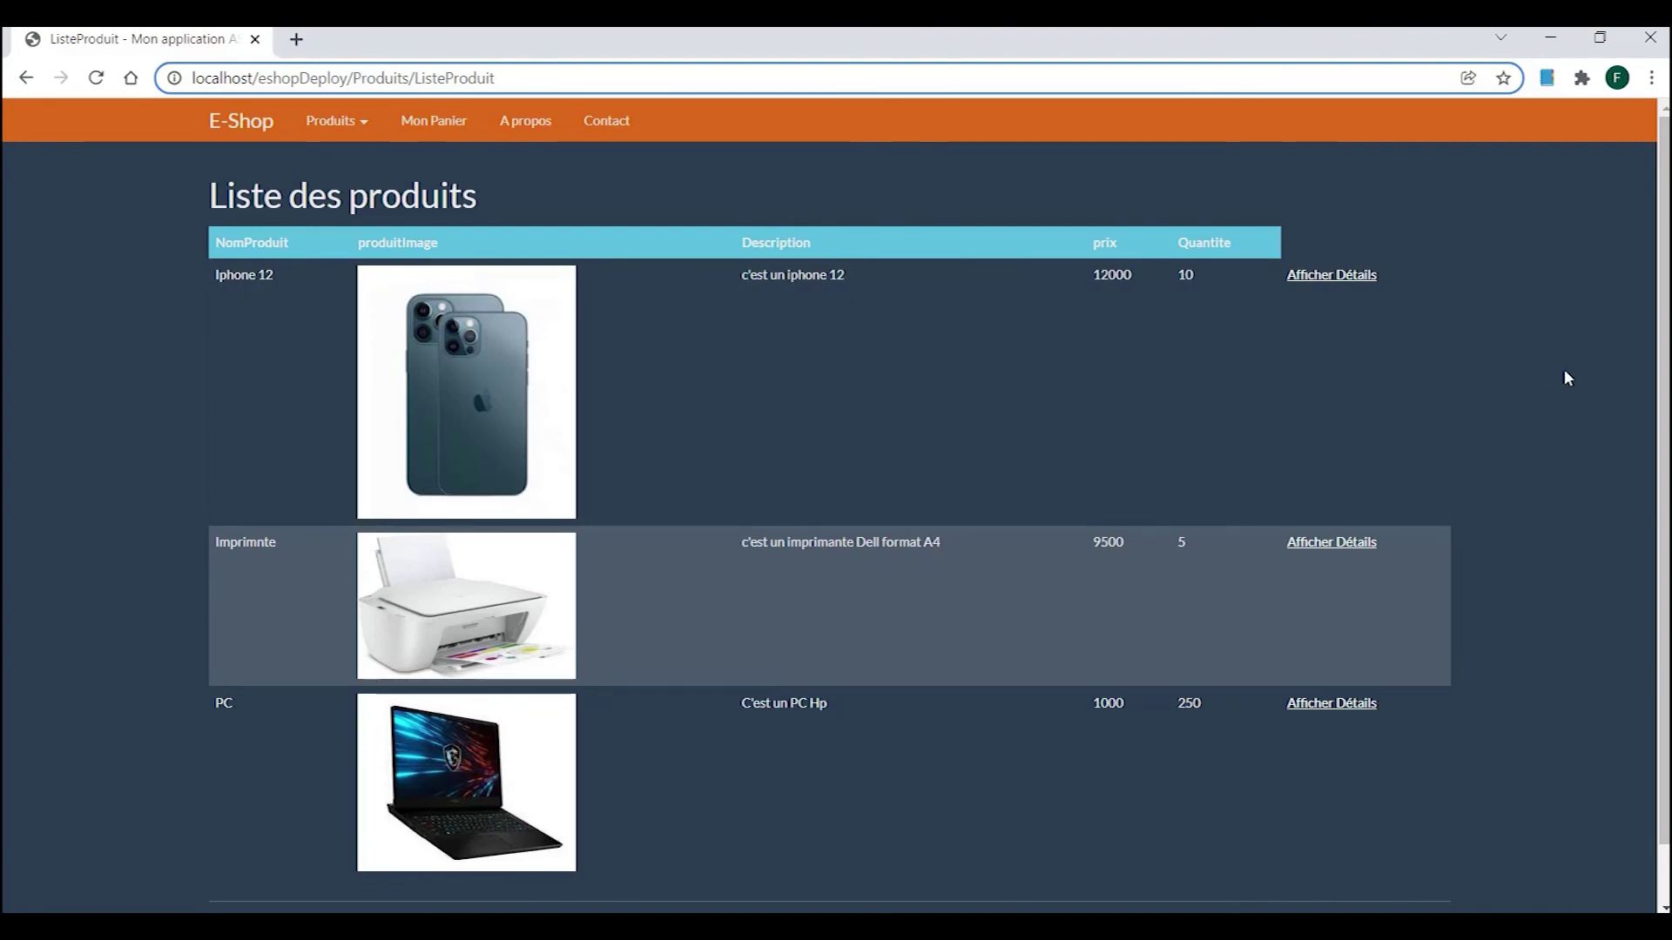
Step: Switch to Visual Studio and look through the eshop project's controllers, images, models and views
key(alt+Tab)
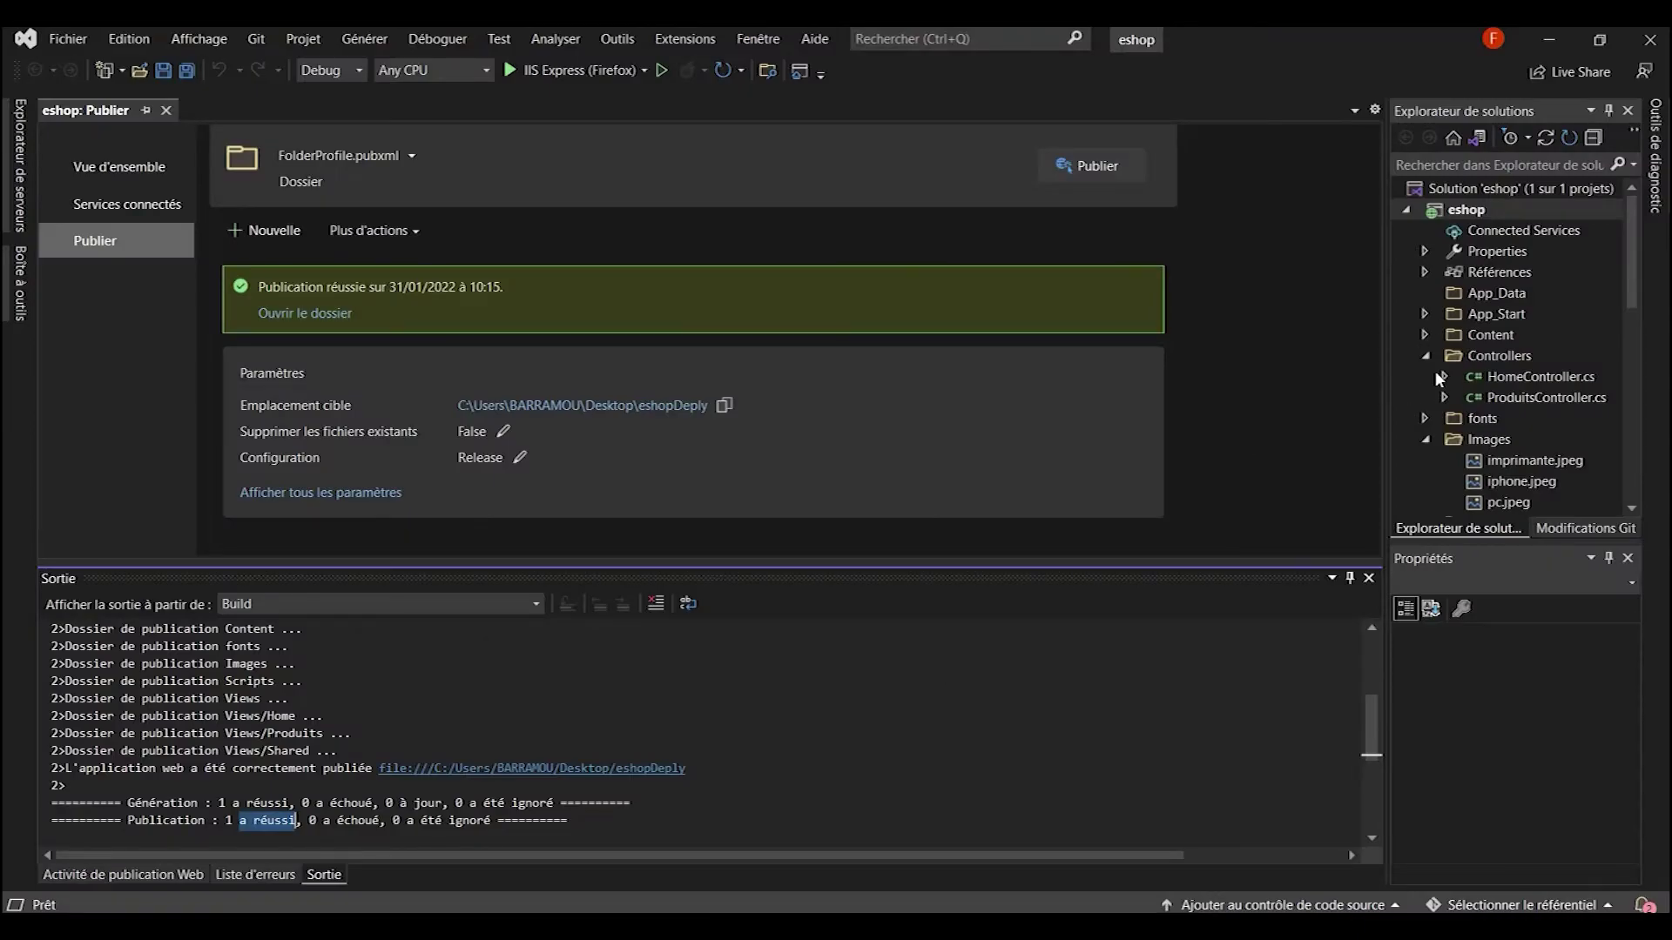
scroll(1441, 366, down, 3)
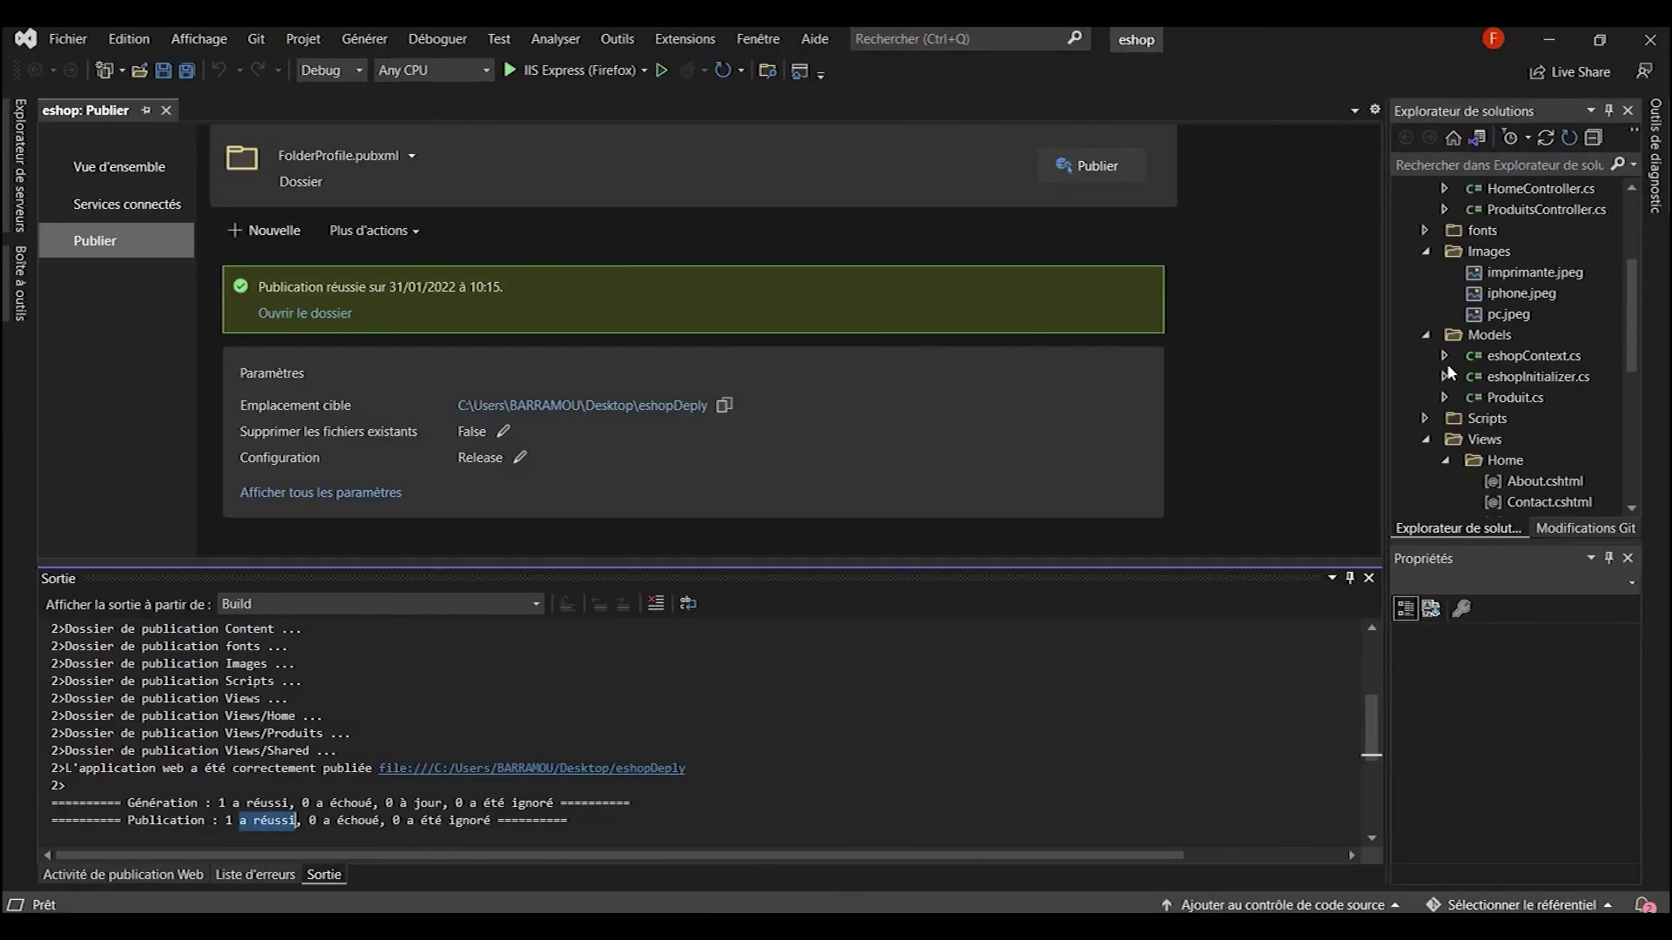
scroll(1536, 321, up, 3)
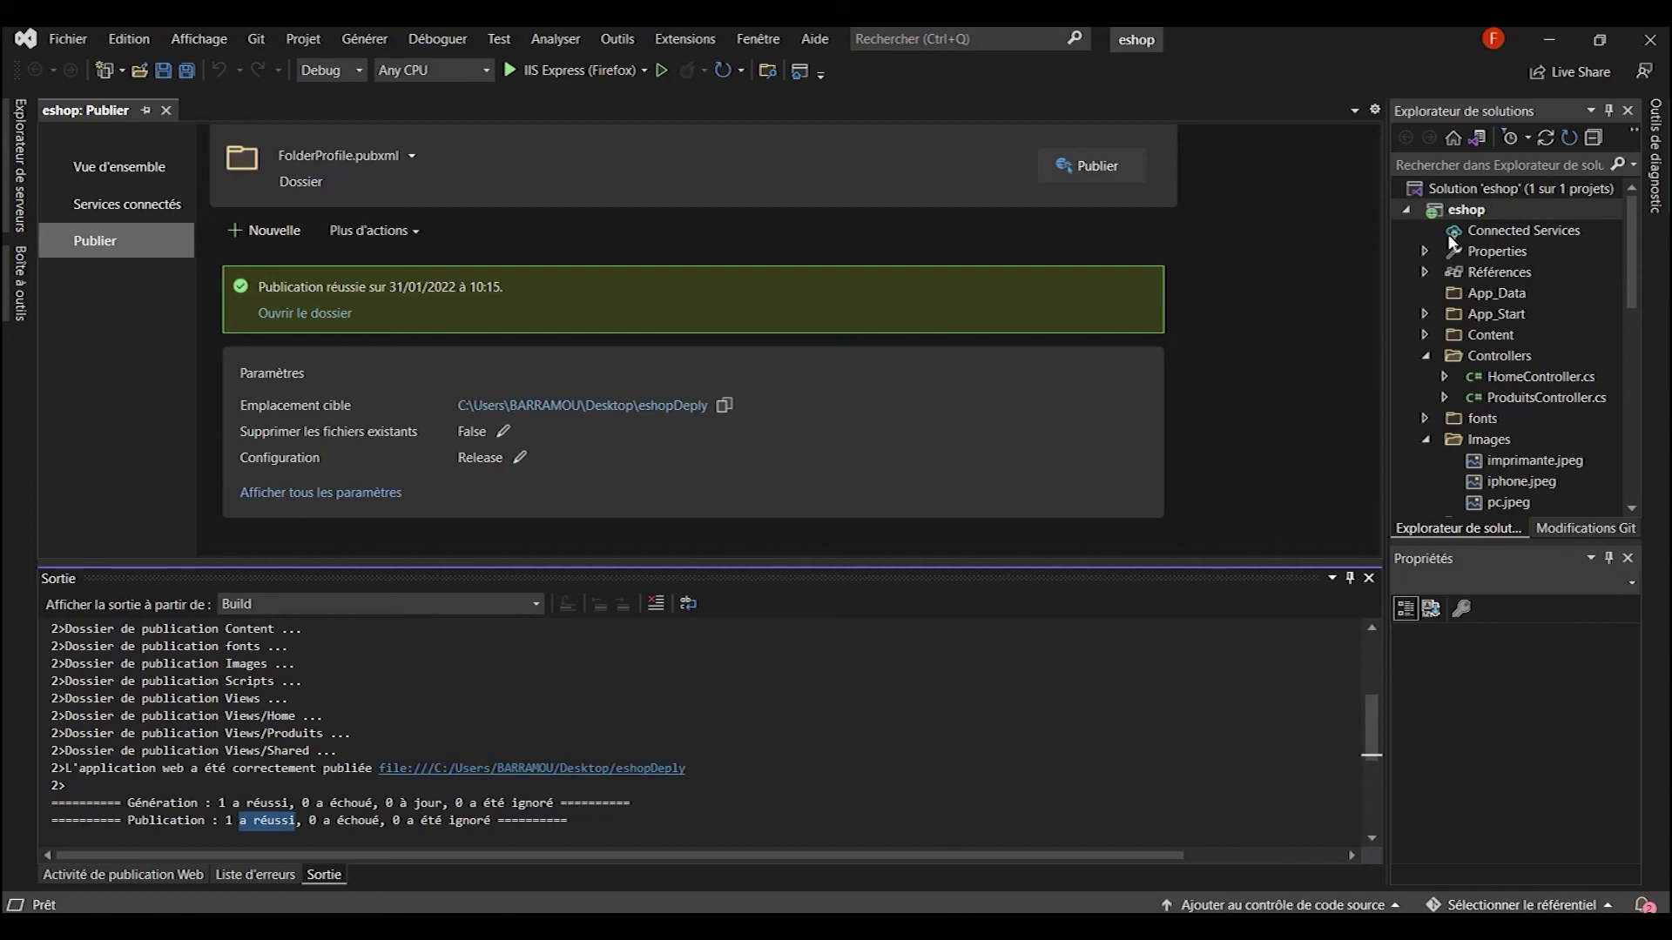
mouse_move(1495, 461)
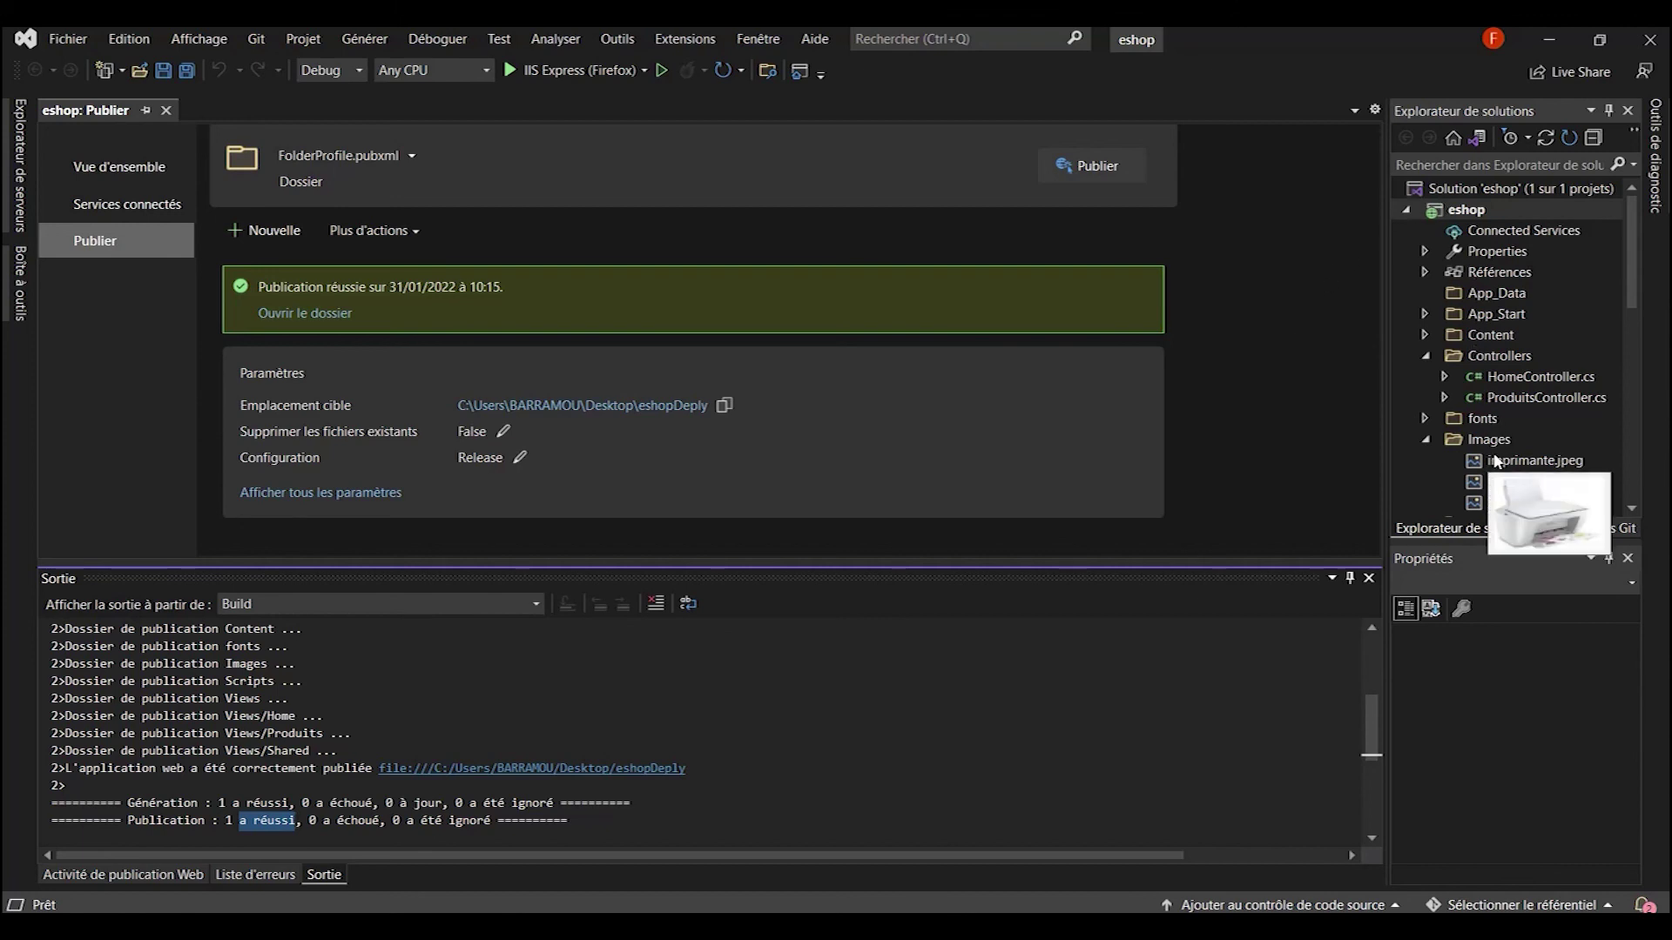